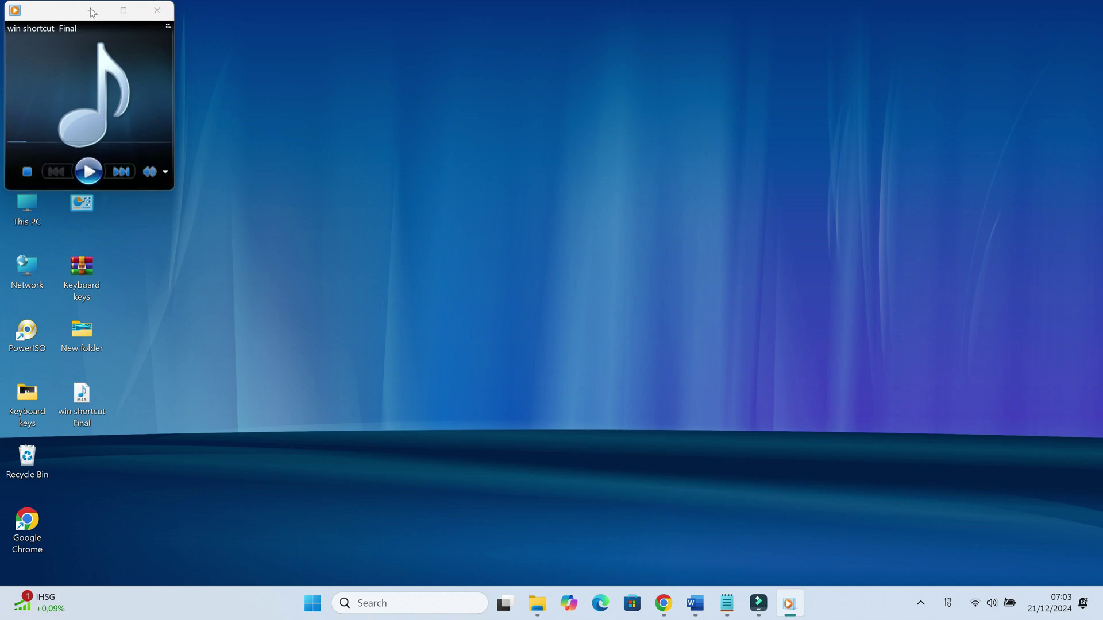
Step: Minimize the win shortcut Final media player, then show and hide the hidden tray icons
left_click(91, 10)
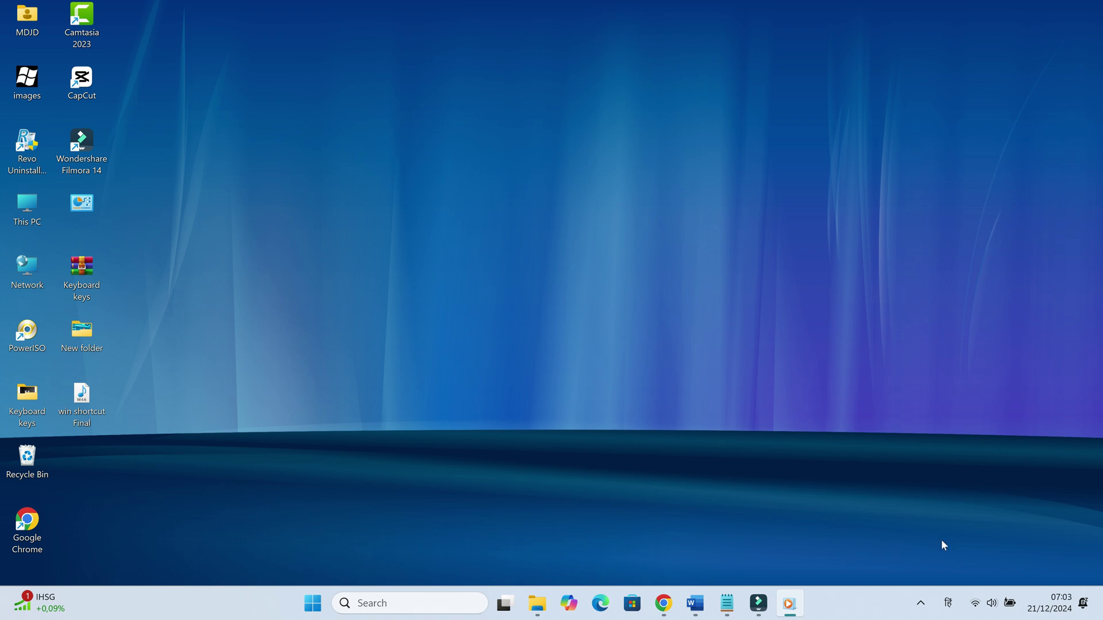
left_click(919, 603)
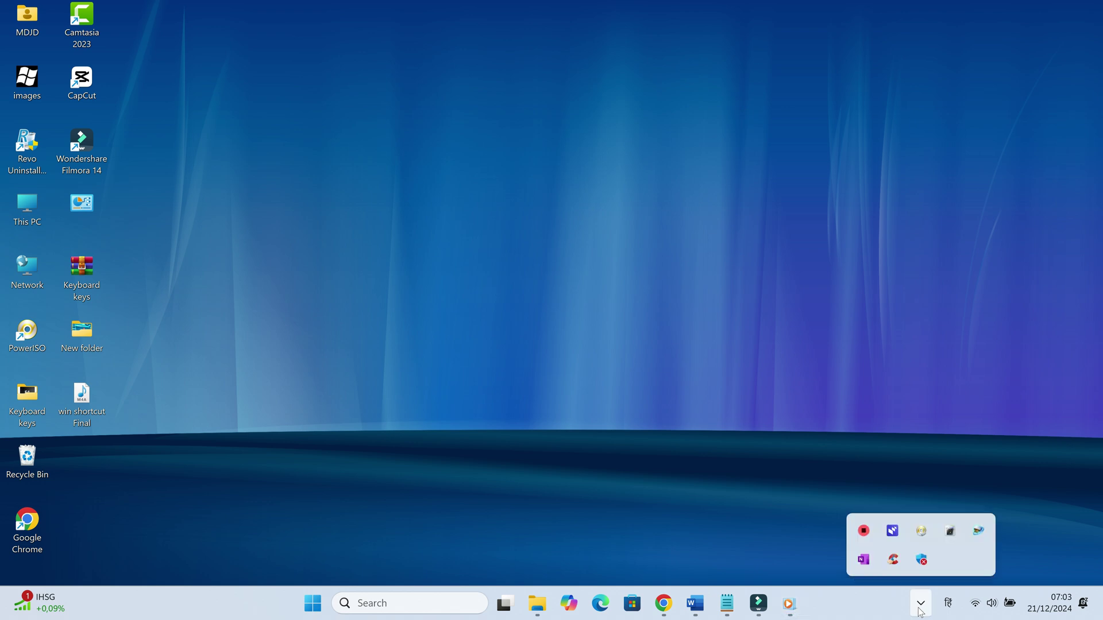
left_click(919, 604)
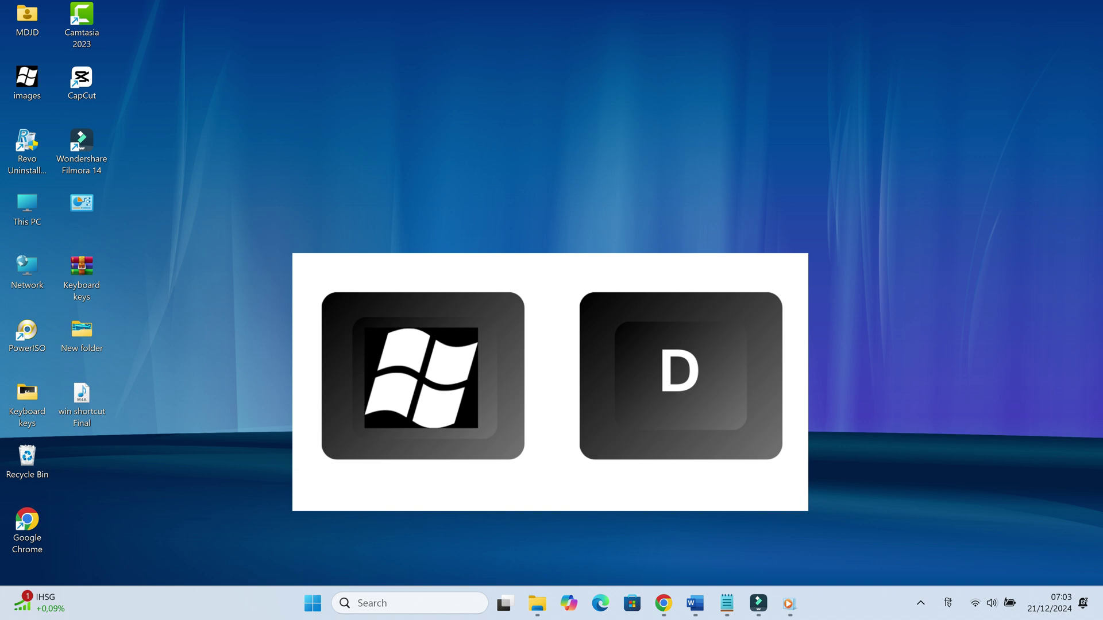
Step: Restore windows with Win+D, then switch between Word, the media player and File Explorer
key("super+d")
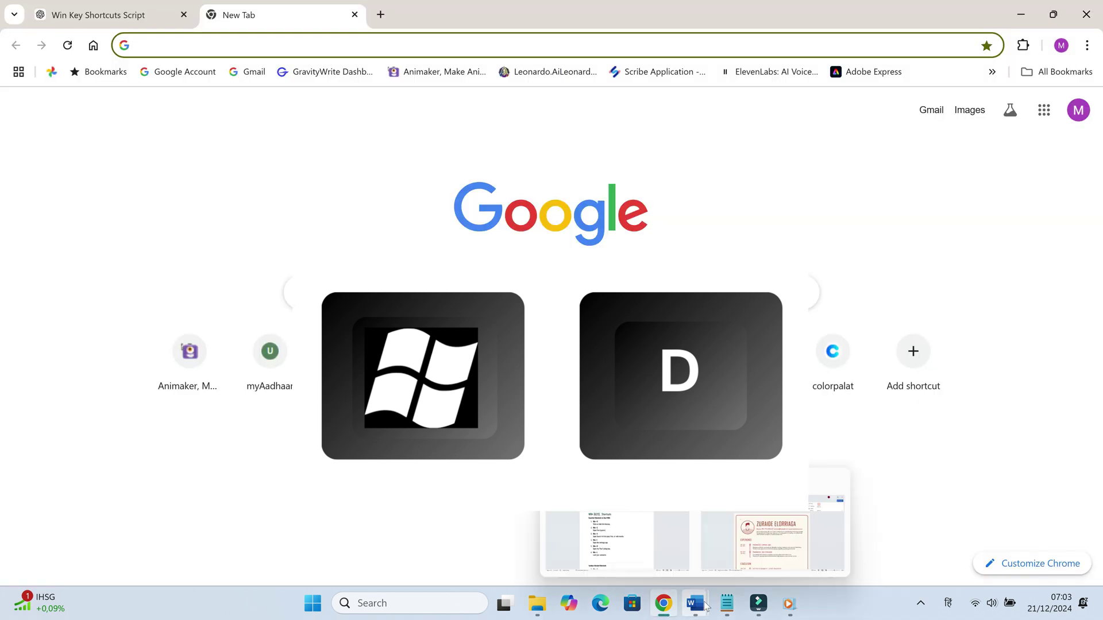
mouse_move(771, 542)
left_click(722, 545)
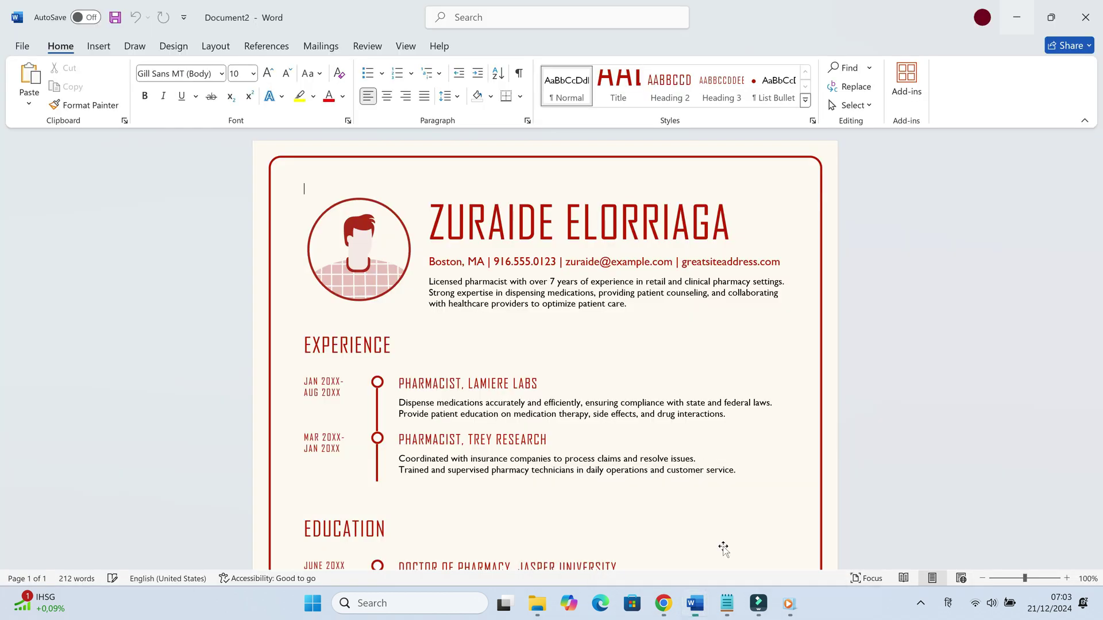
left_click(791, 606)
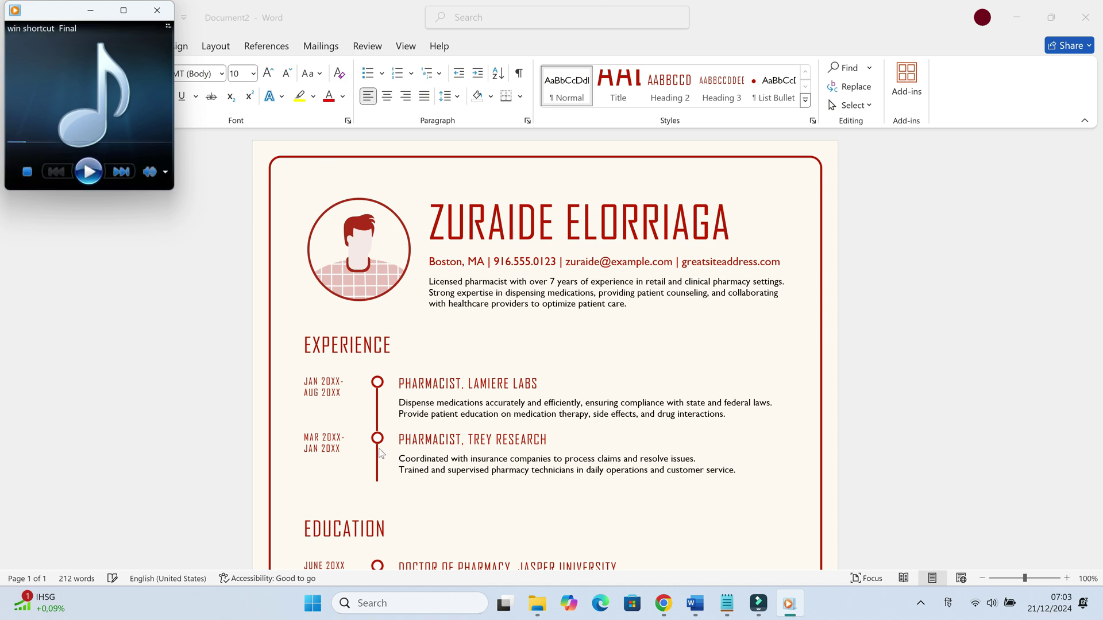
mouse_move(537, 604)
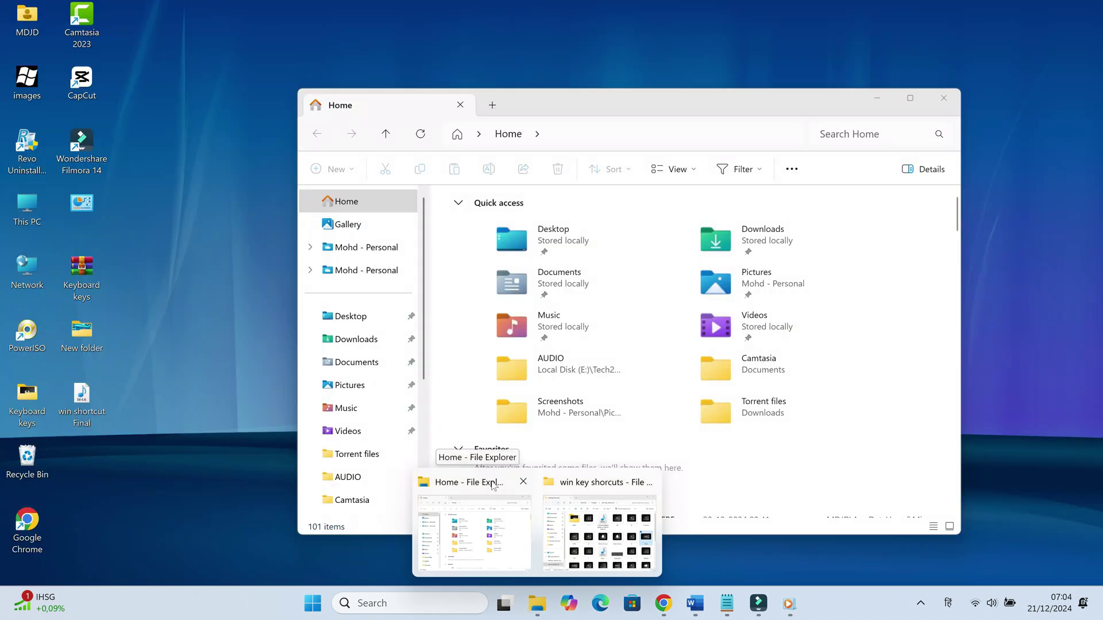
left_click(493, 485)
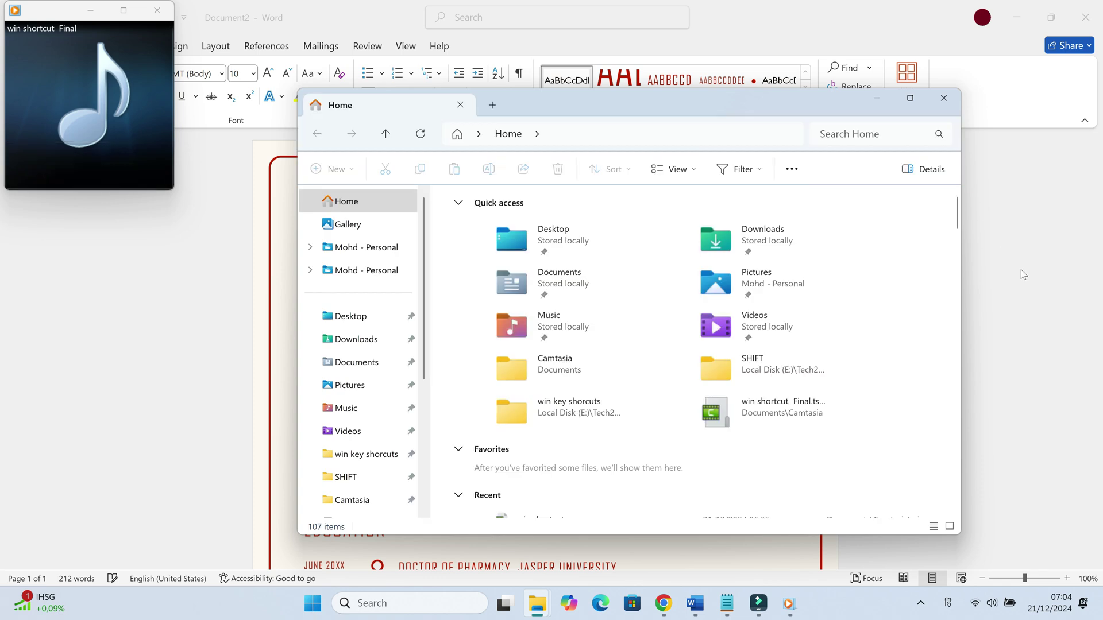
Step: Toggle the desktop with Win+D three times, then close both File Explorer windows
key("super+d")
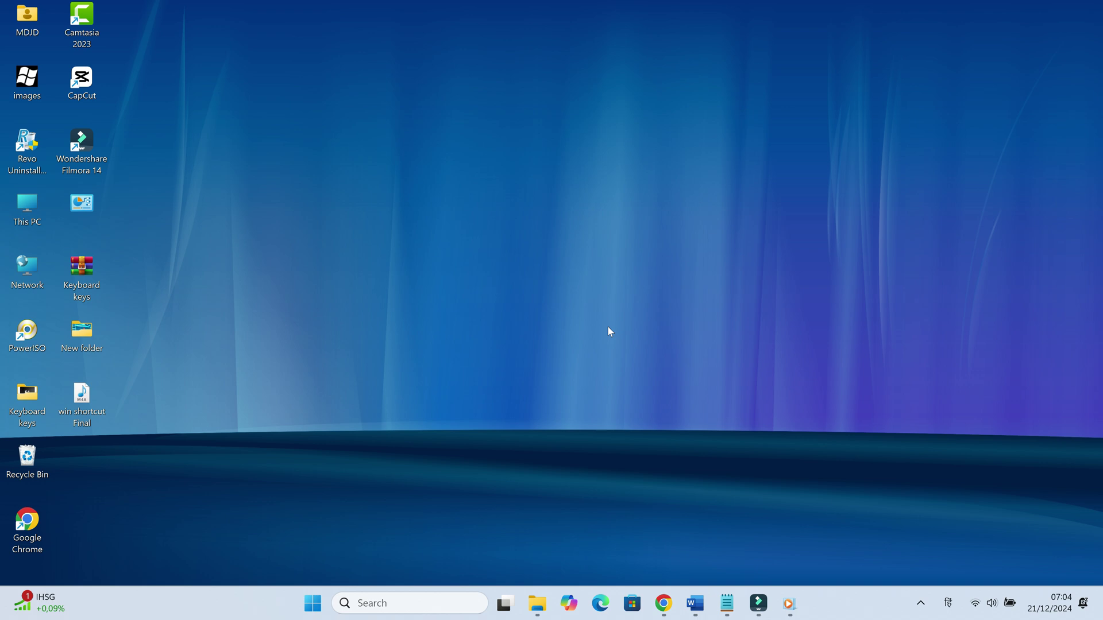
key("super+d")
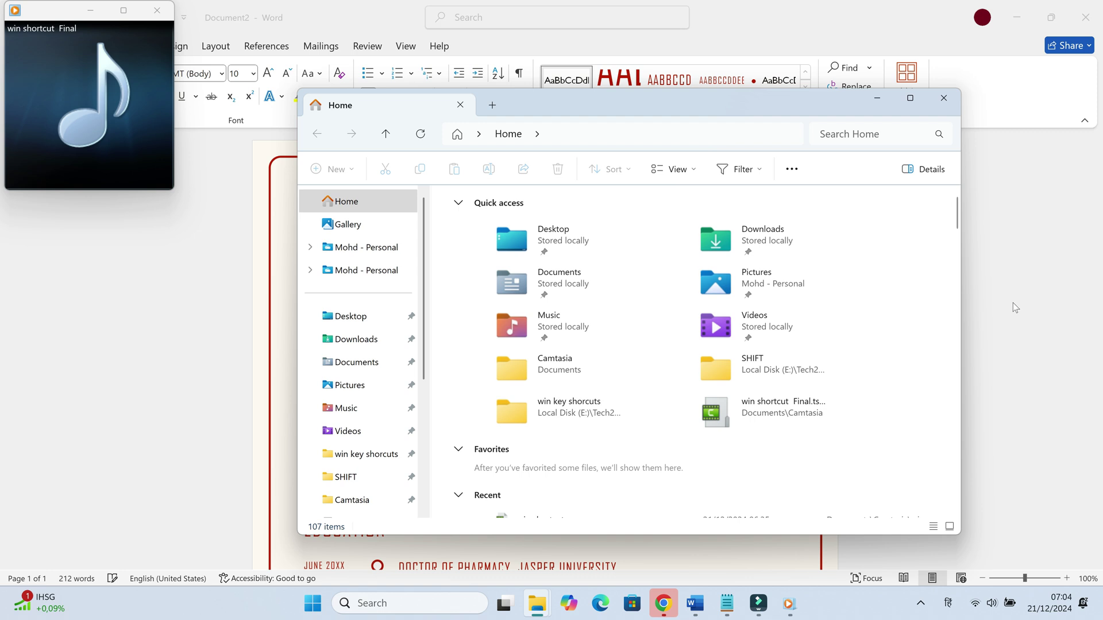
key("super+d")
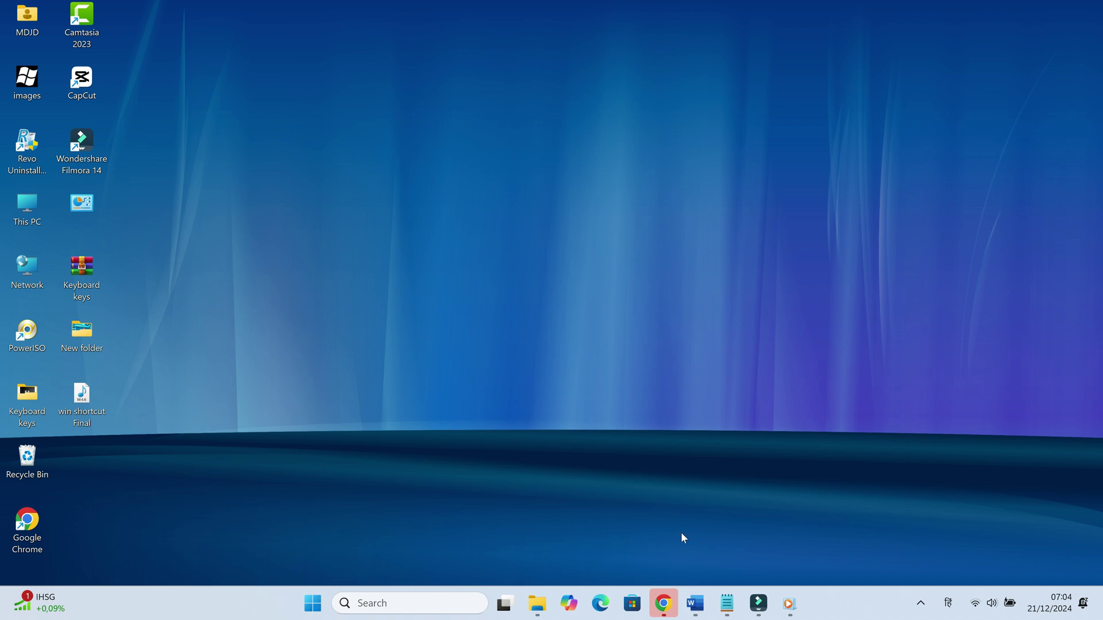
mouse_move(536, 604)
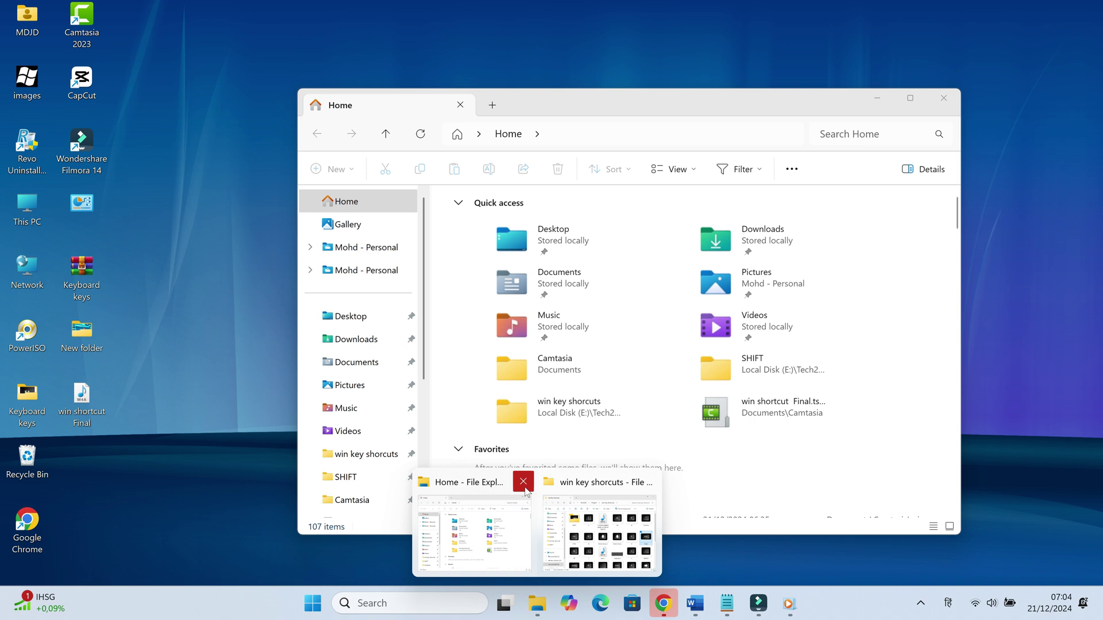
left_click(523, 482)
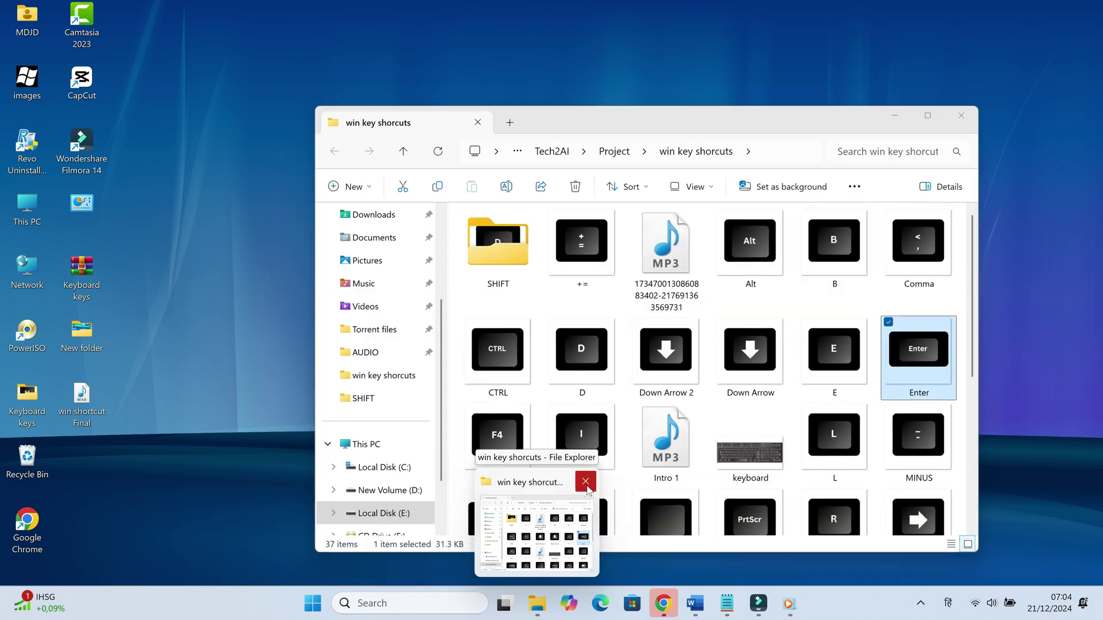
left_click(586, 483)
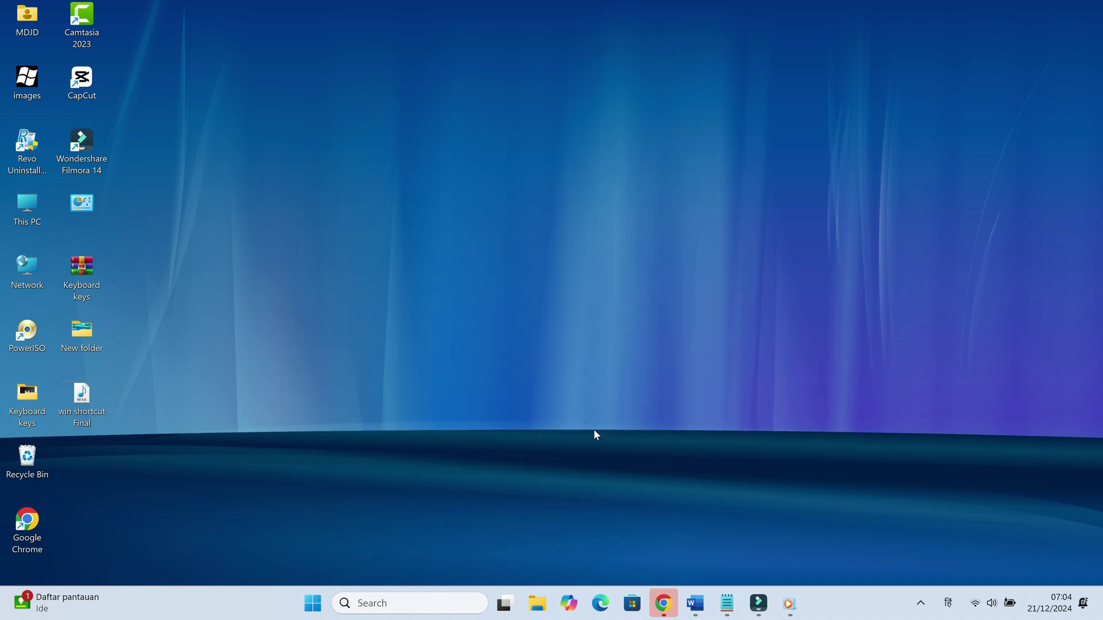
key("super+e")
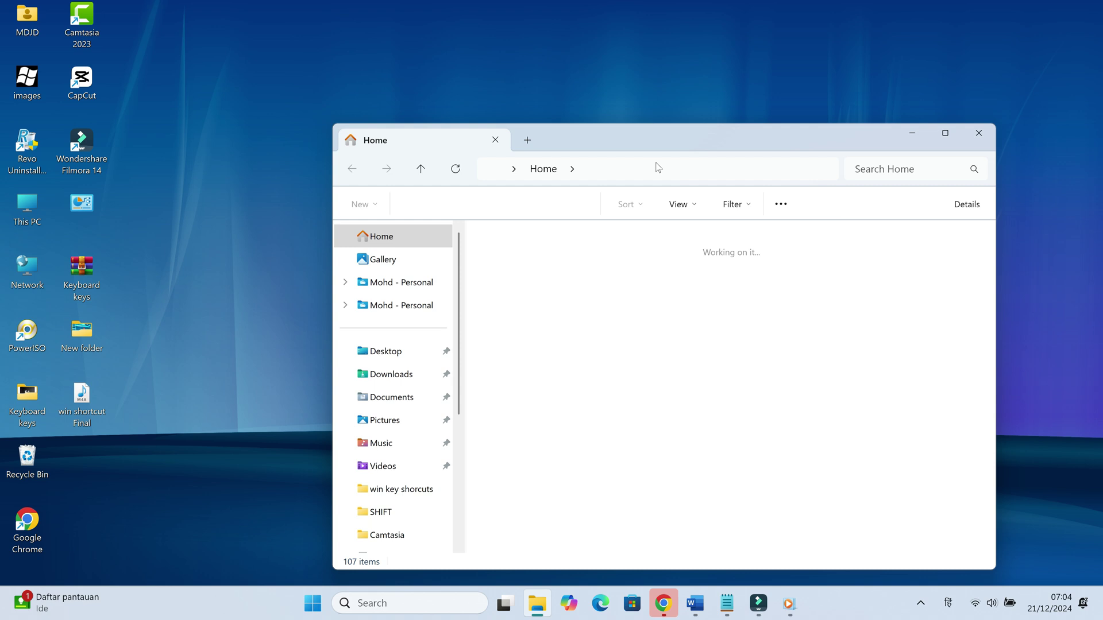
left_click_drag(672, 142, 541, 61)
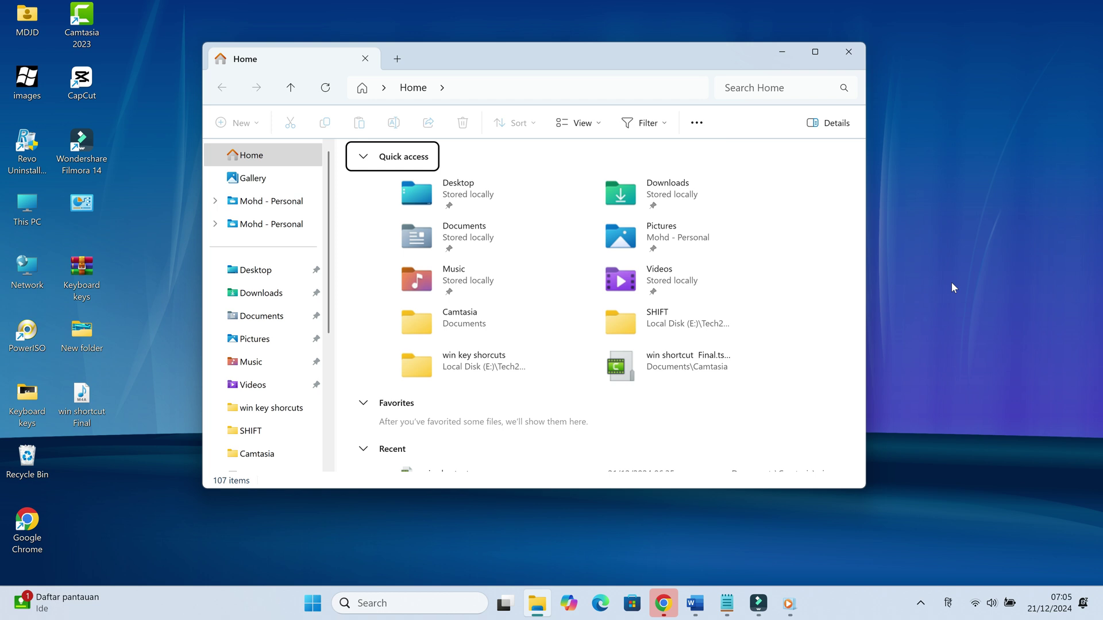
key("super+e")
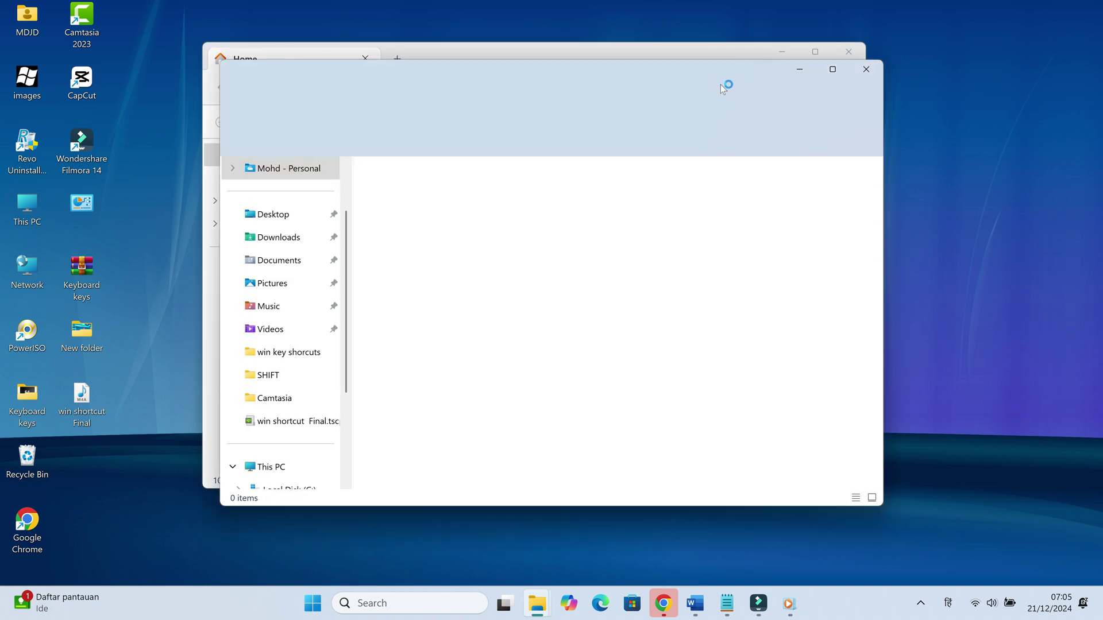
left_click(866, 73)
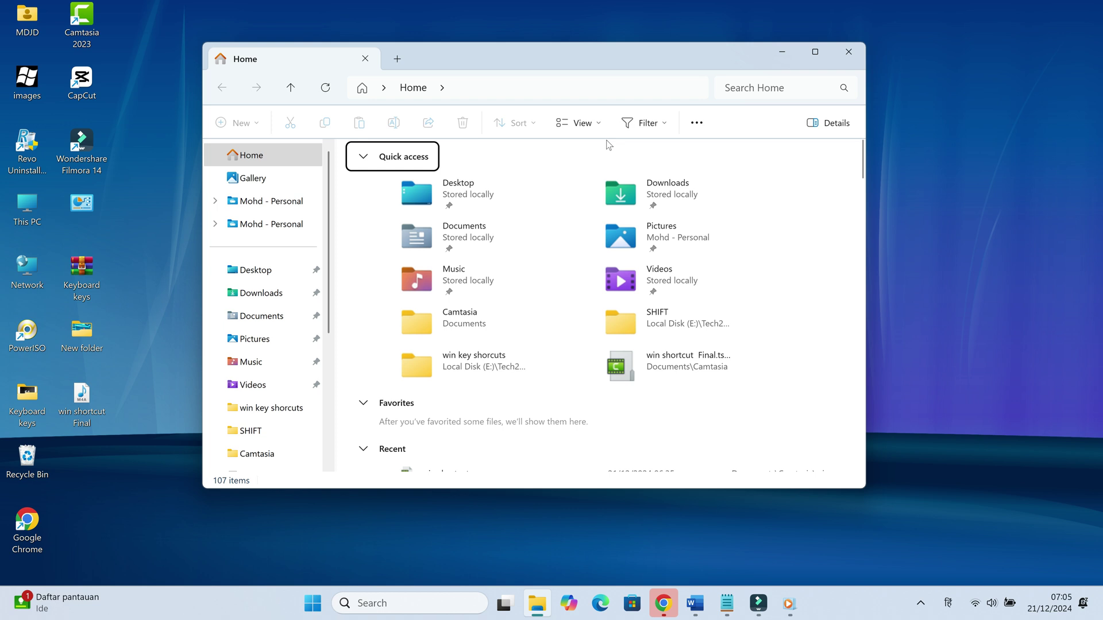
left_click(848, 52)
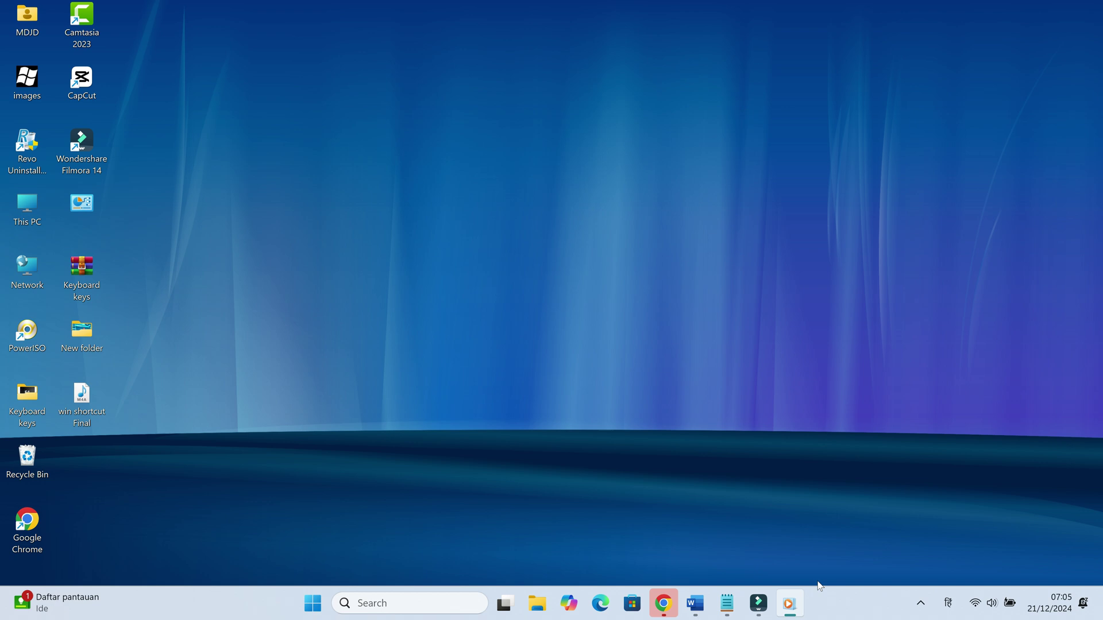
left_click(921, 606)
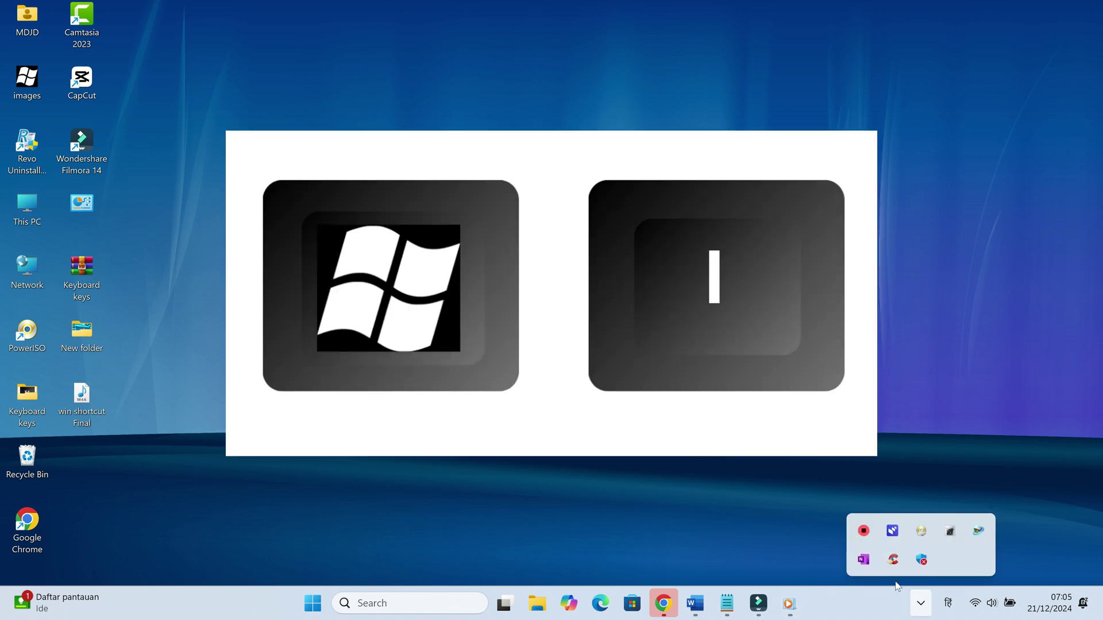
right_click(868, 532)
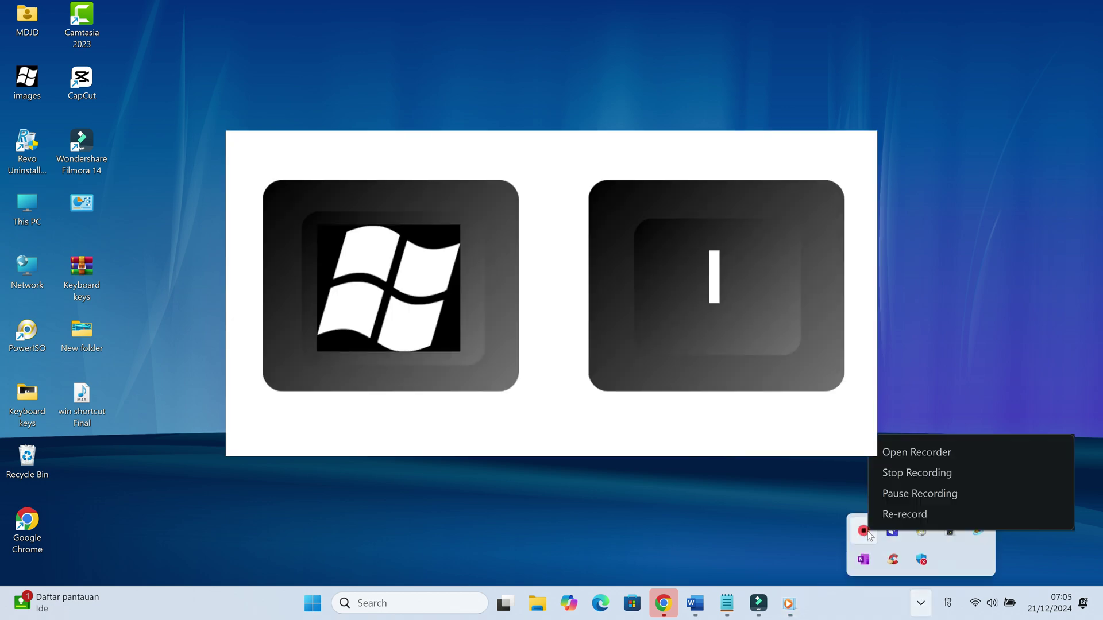
left_click(896, 497)
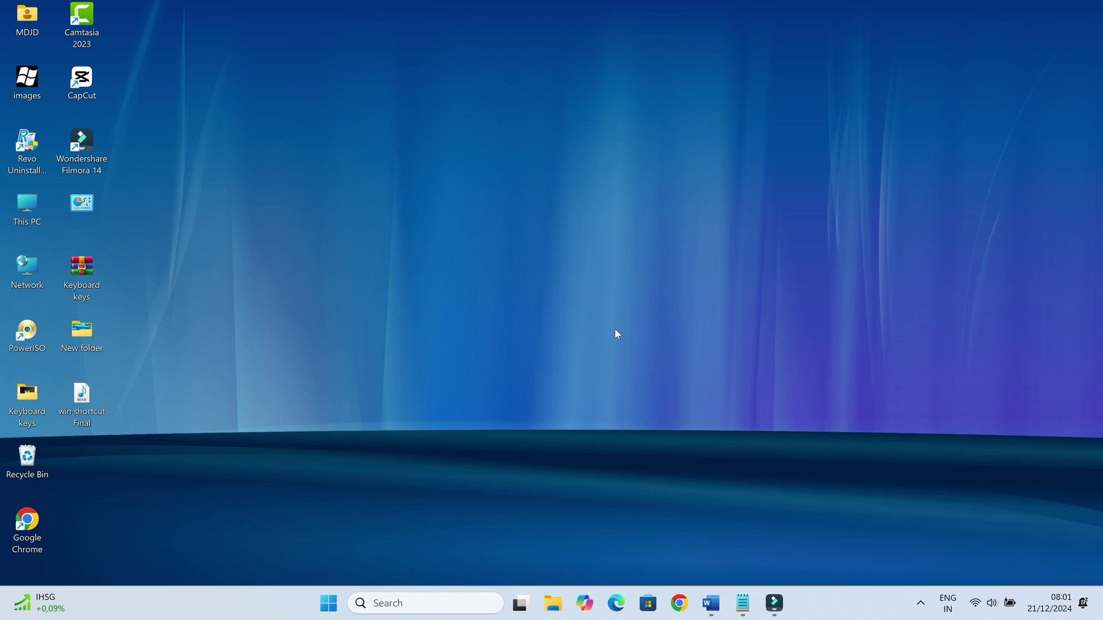
key("super+i")
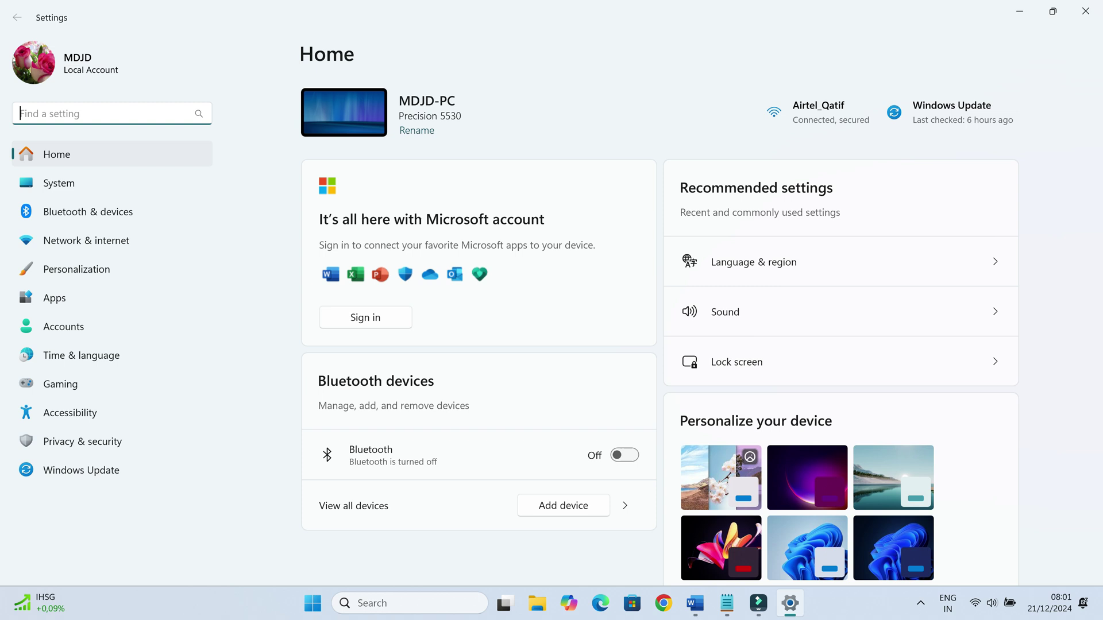
left_click(67, 183)
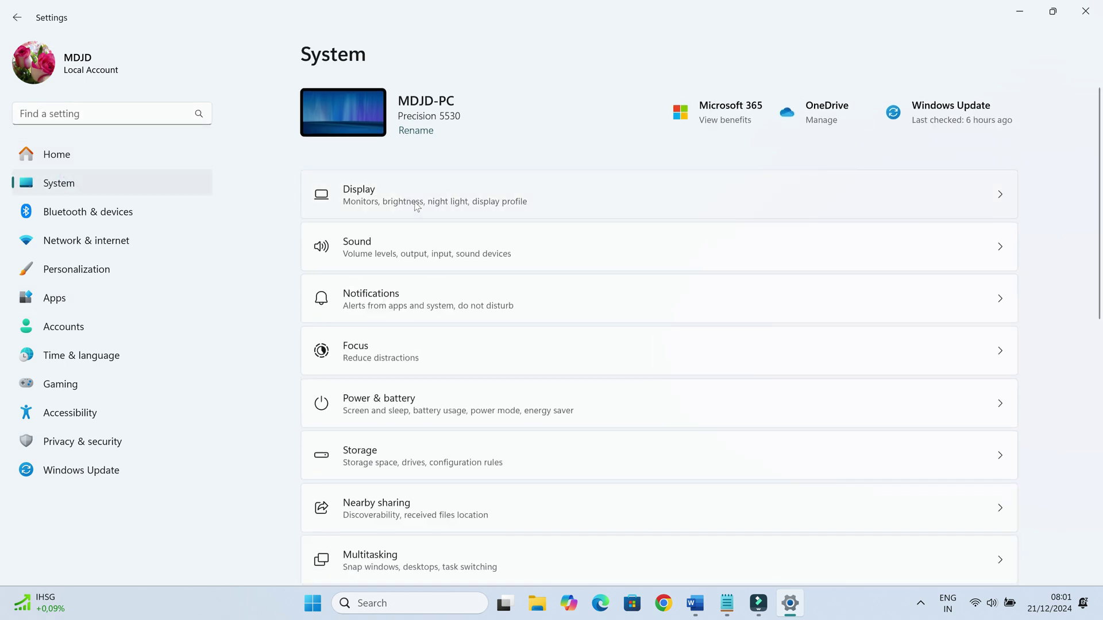
left_click(416, 205)
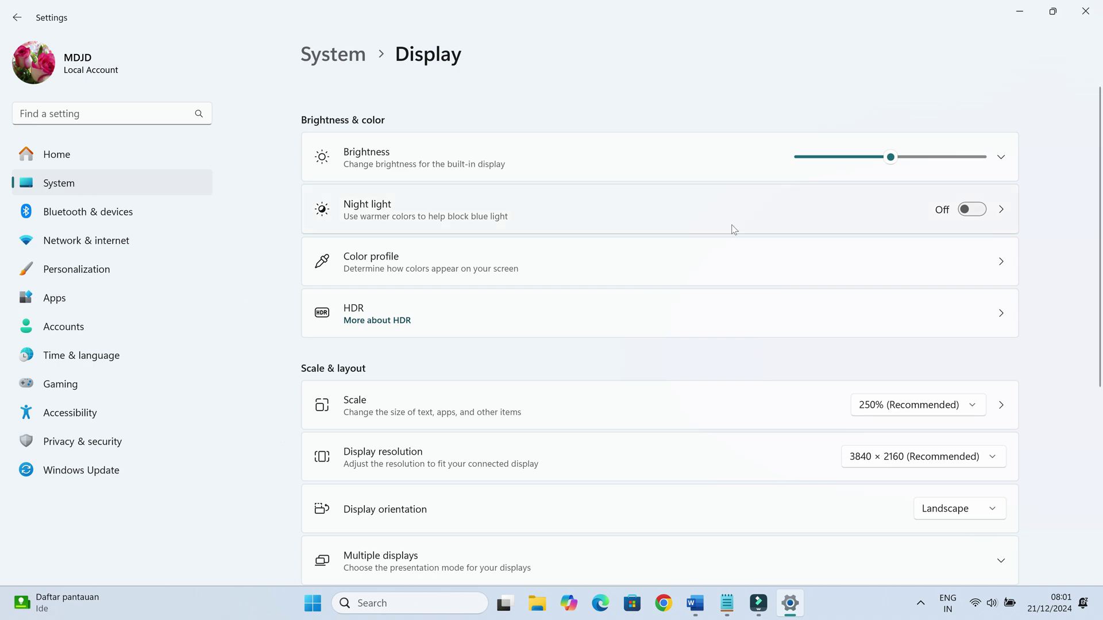
left_click(1085, 12)
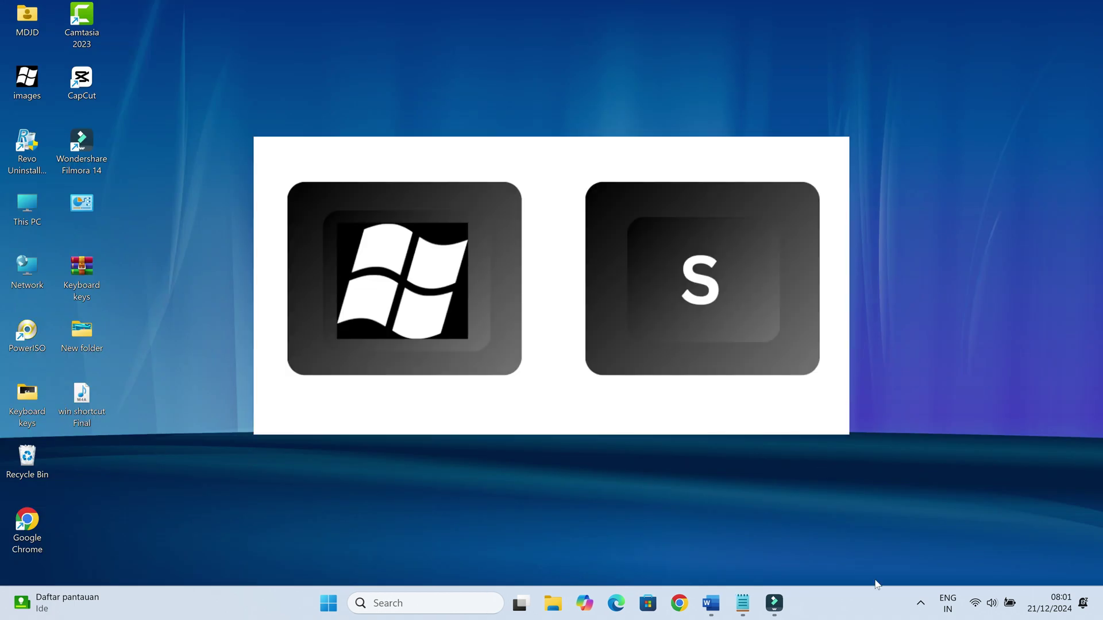
left_click(921, 609)
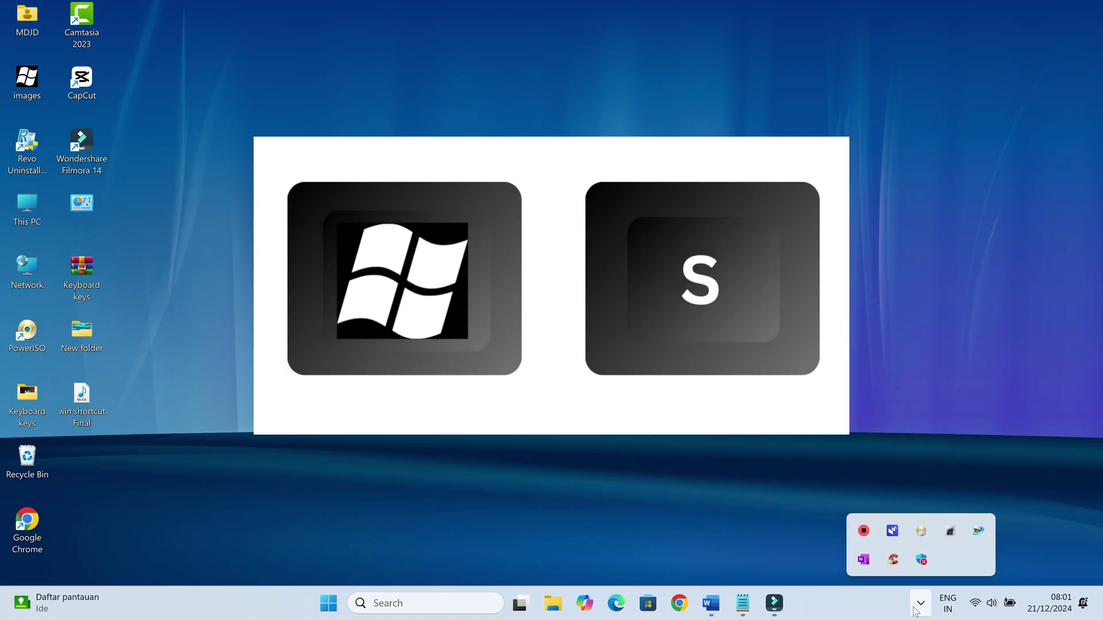
right_click(865, 531)
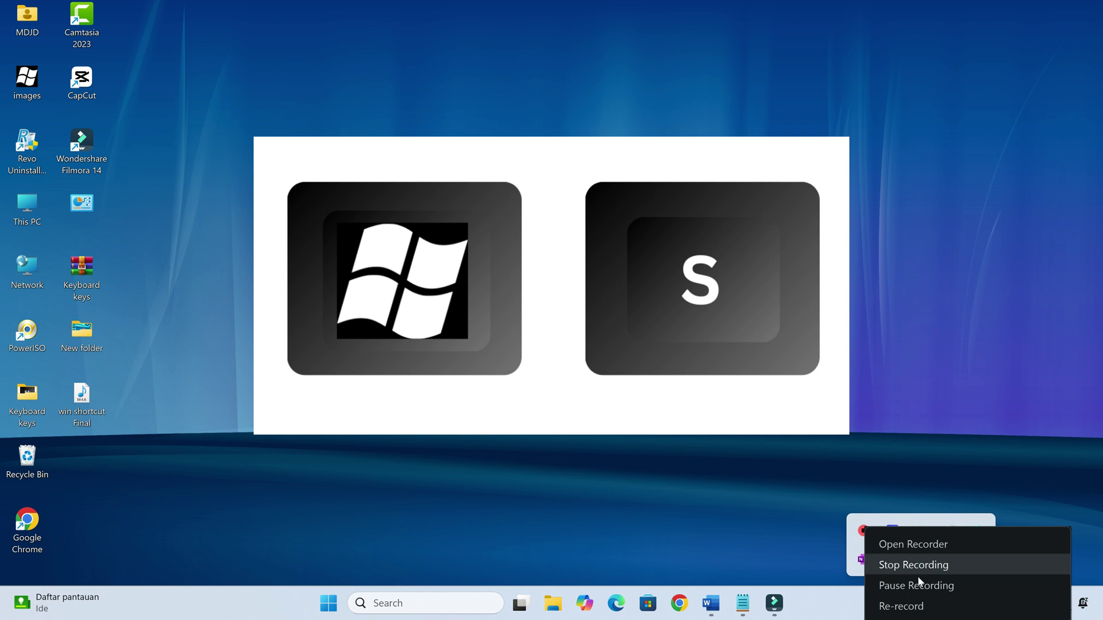
key("super+s")
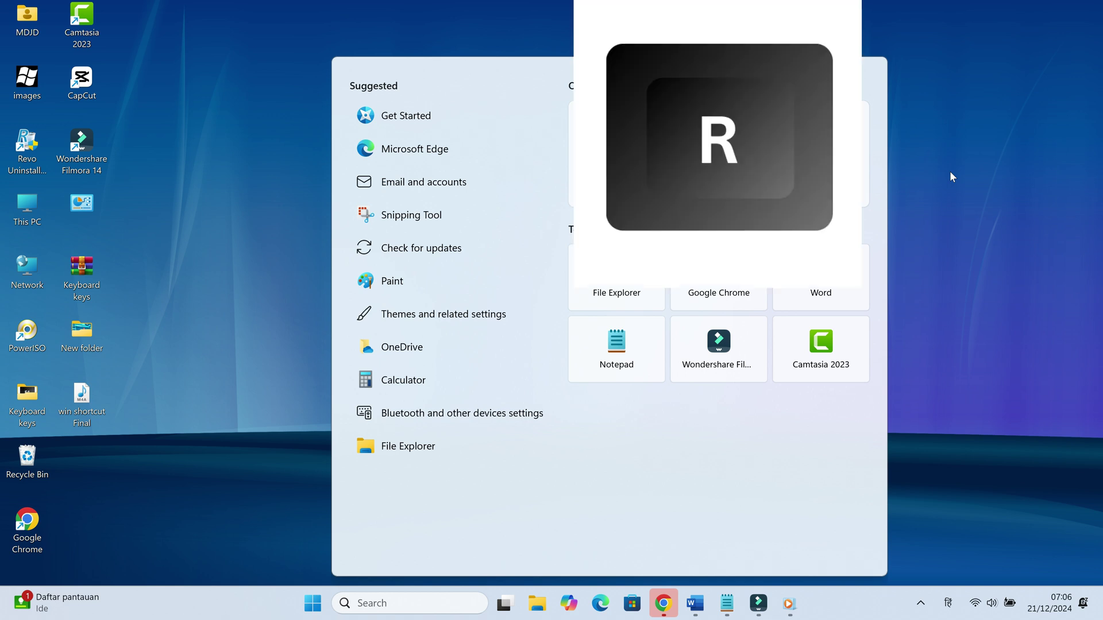
key("Escape")
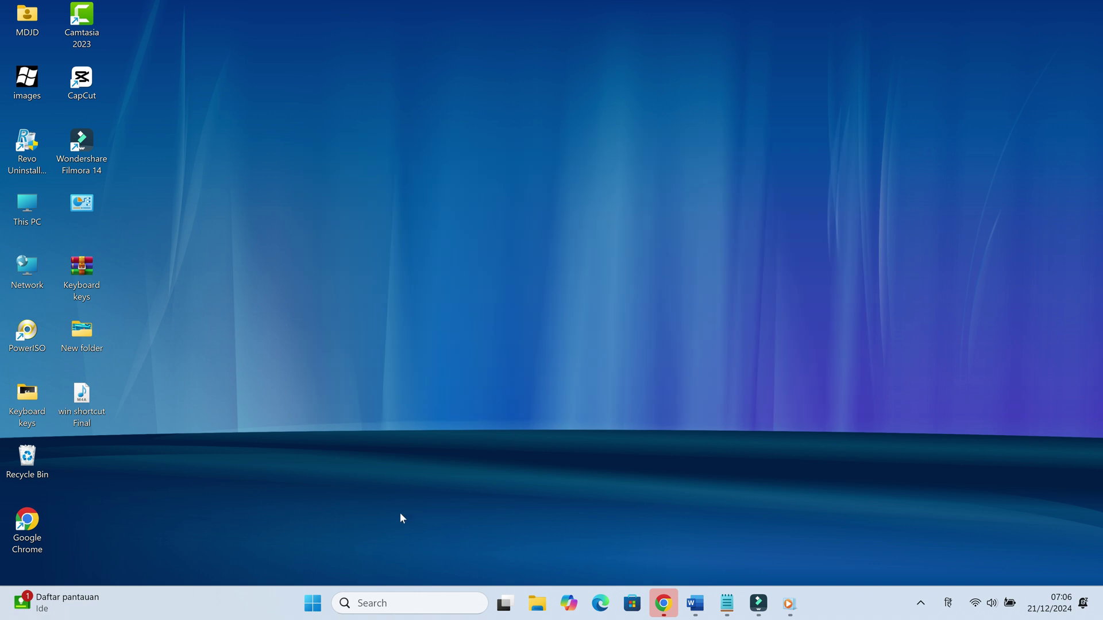
key("super+r")
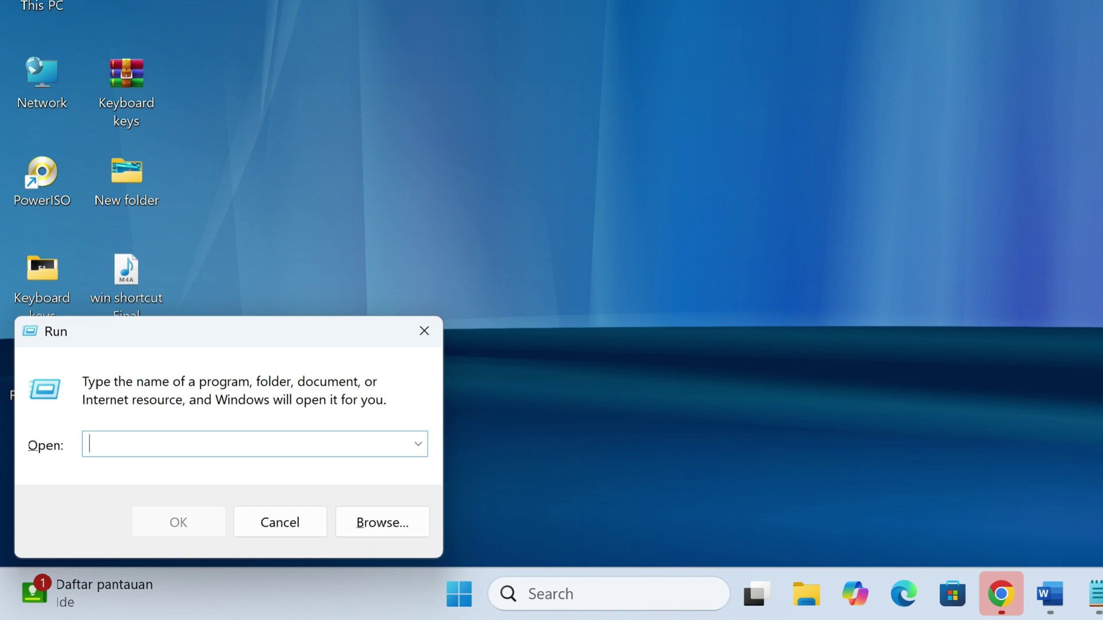
type("cmd")
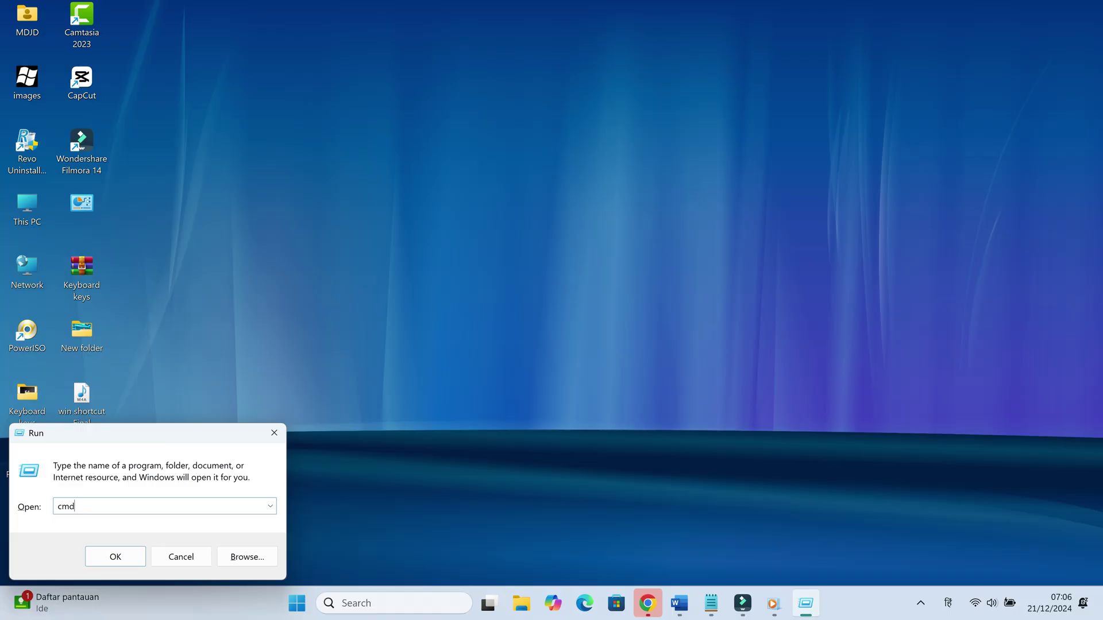
key("Return")
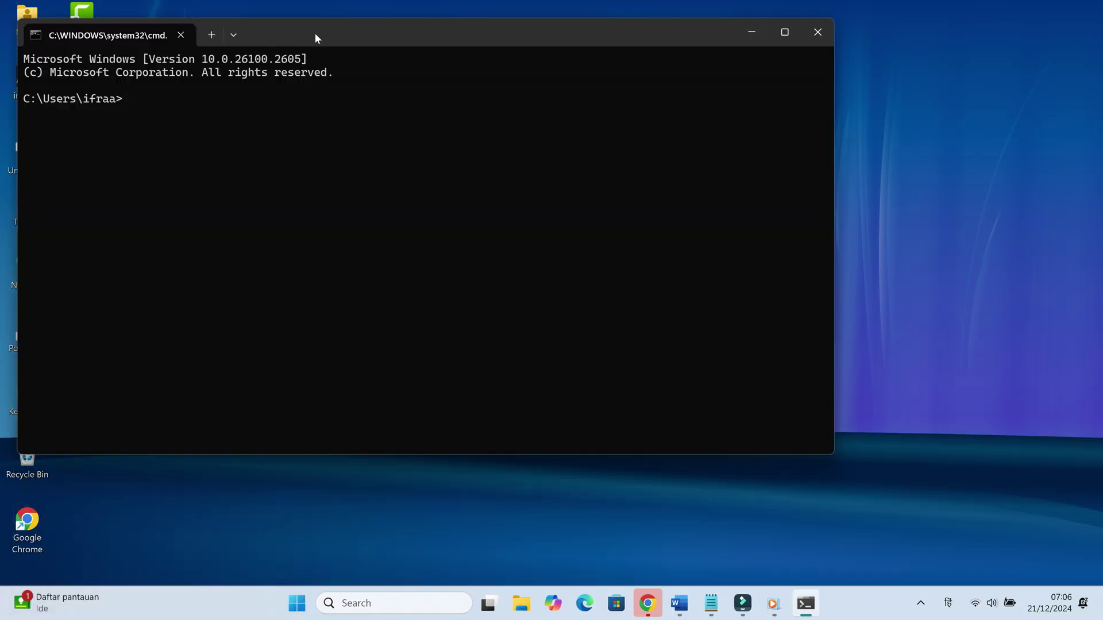
left_click_drag(314, 33, 501, 46)
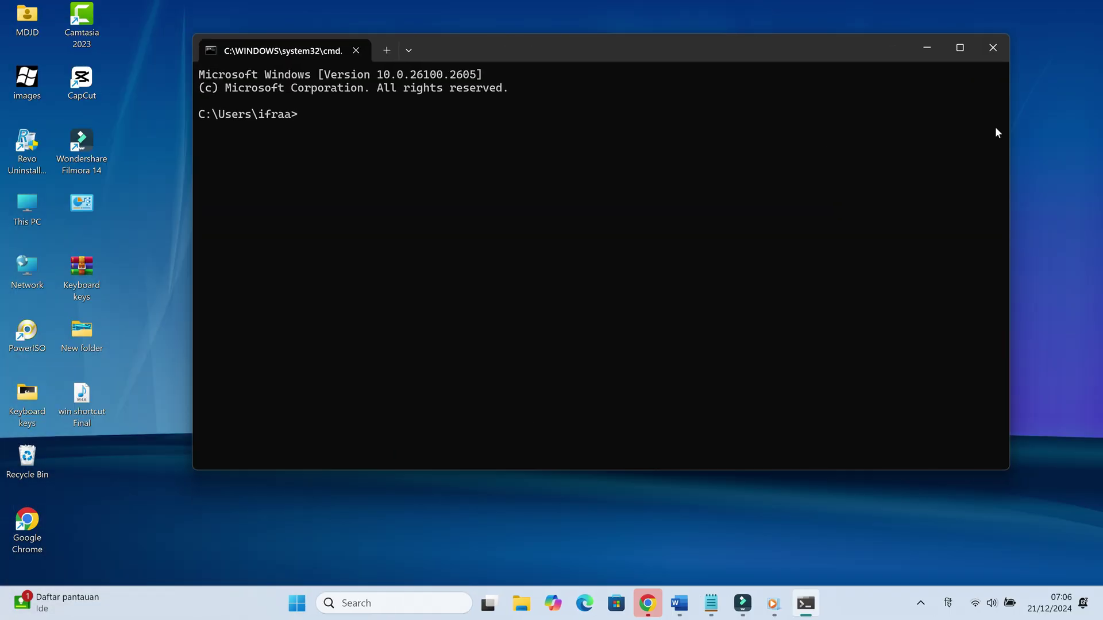
left_click(993, 47)
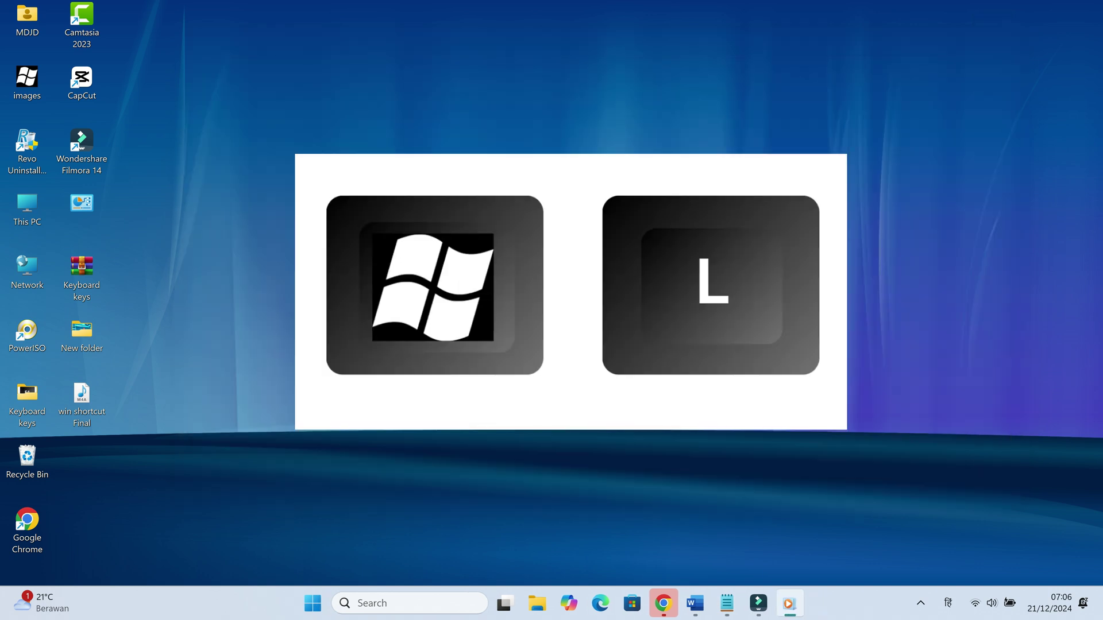
left_click(664, 612)
mouse_move(695, 604)
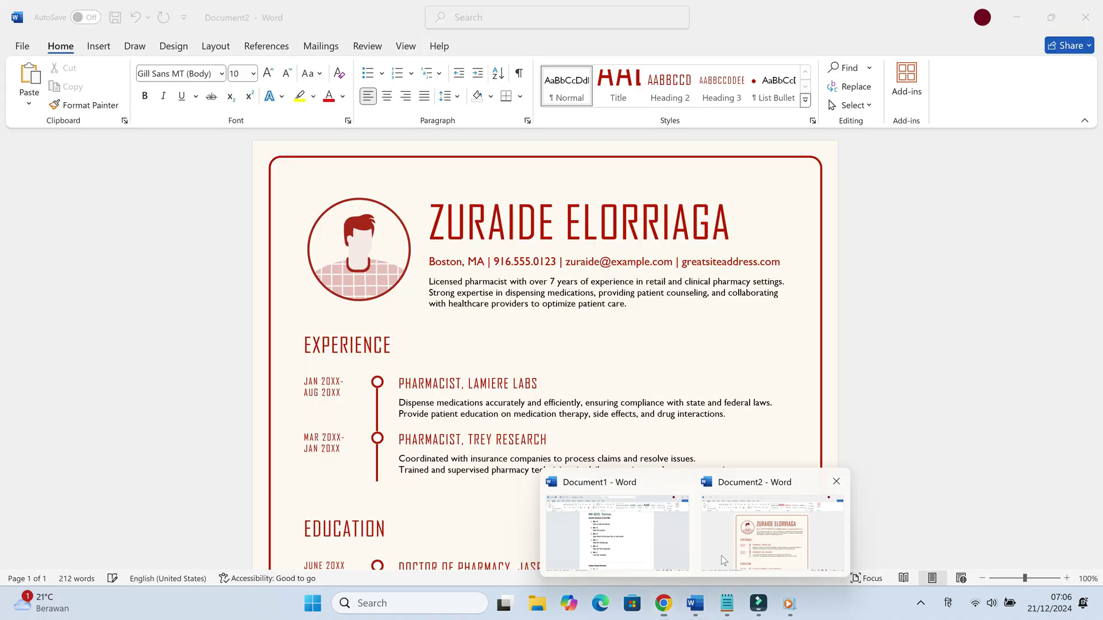
left_click(772, 531)
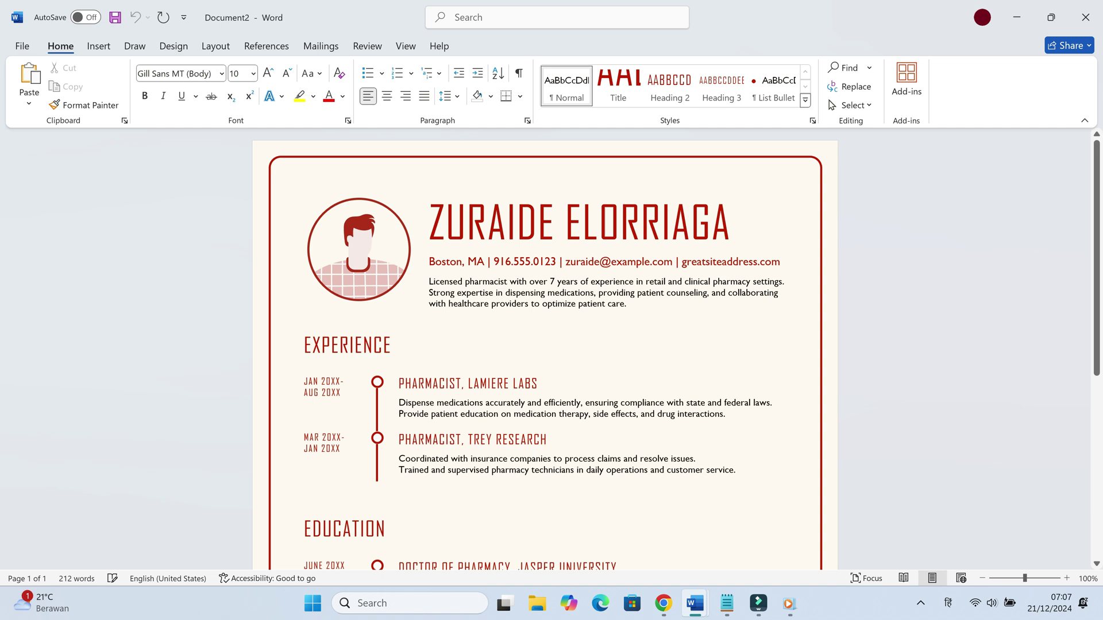
key("super")
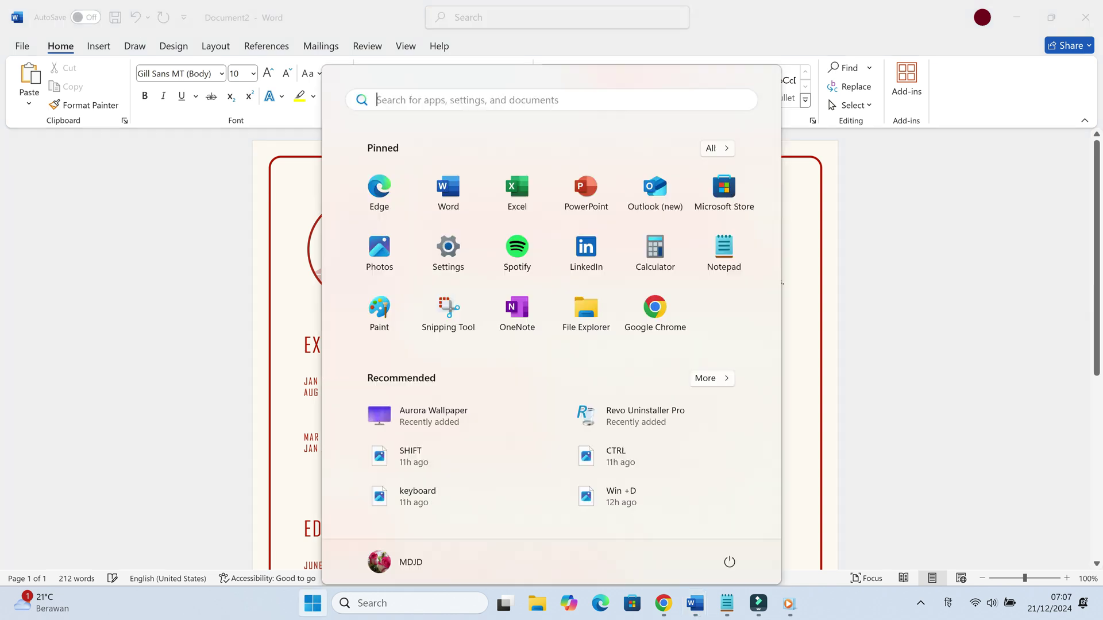
left_click(933, 381)
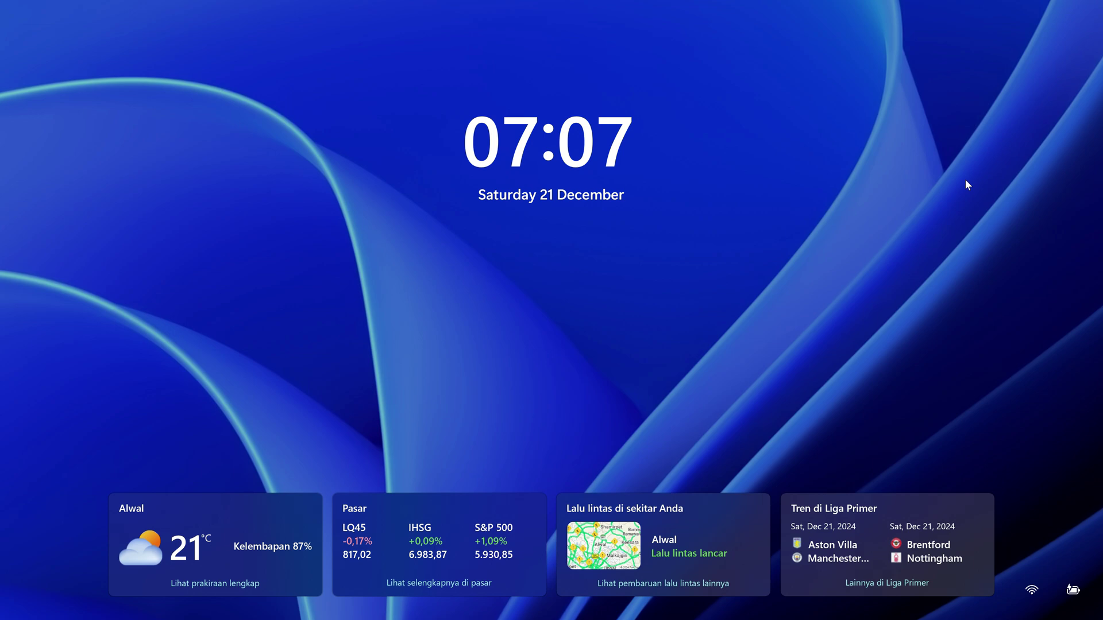
left_click(622, 357)
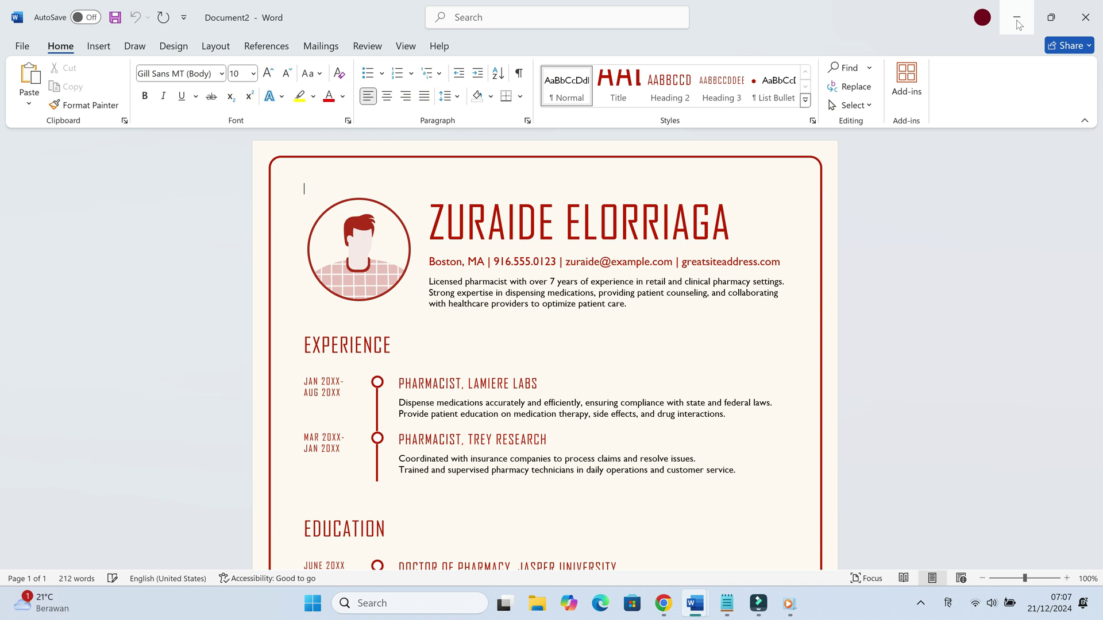
left_click(1018, 24)
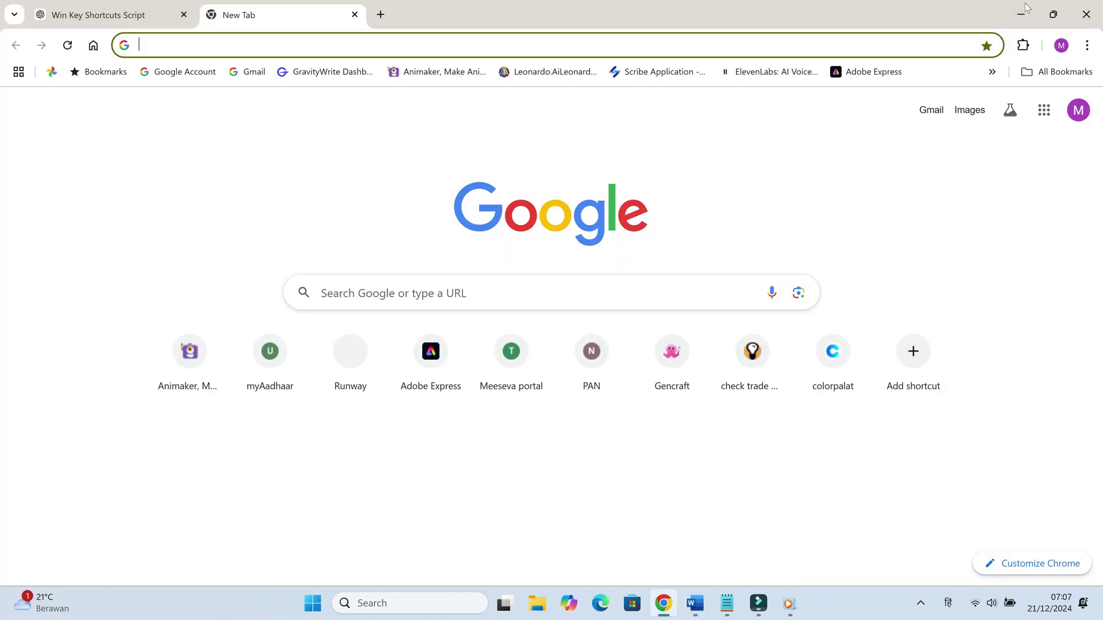
left_click(1021, 14)
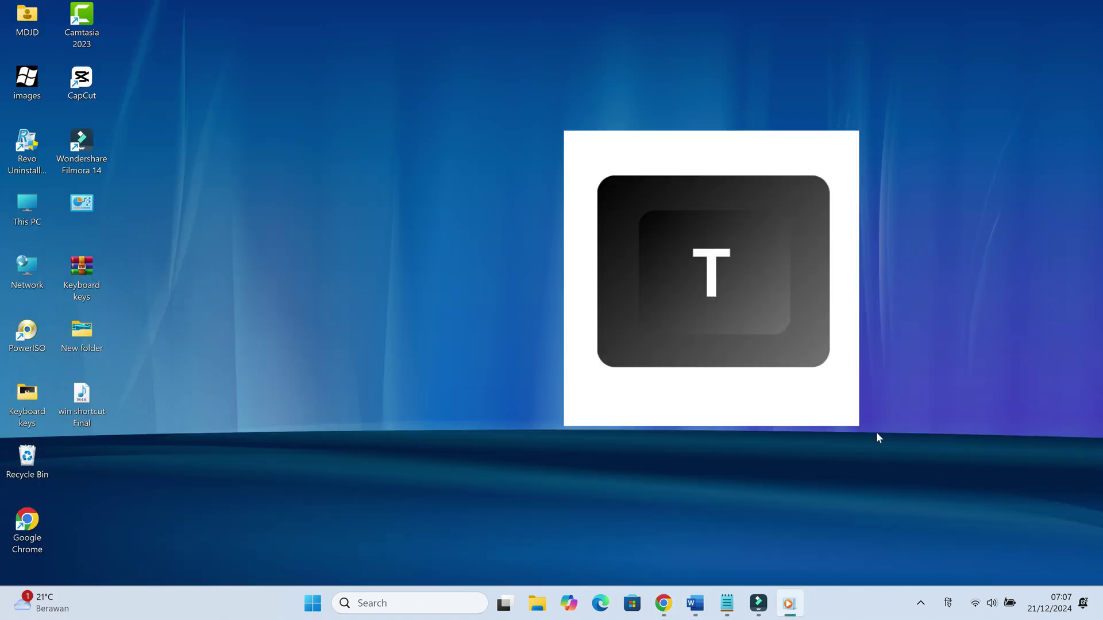
left_click(920, 604)
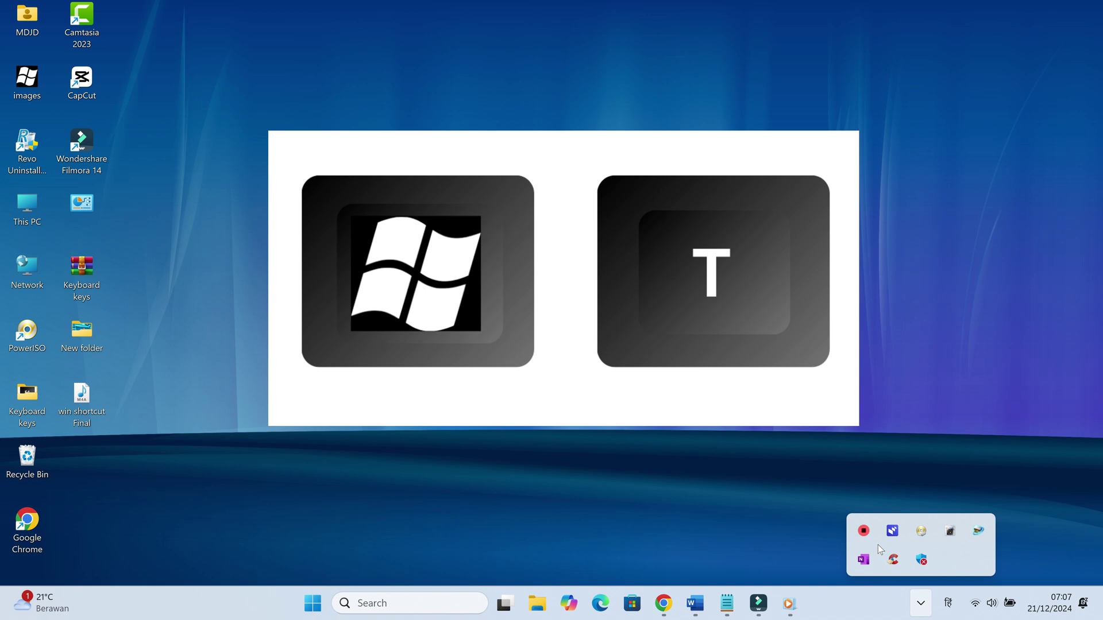
right_click(864, 532)
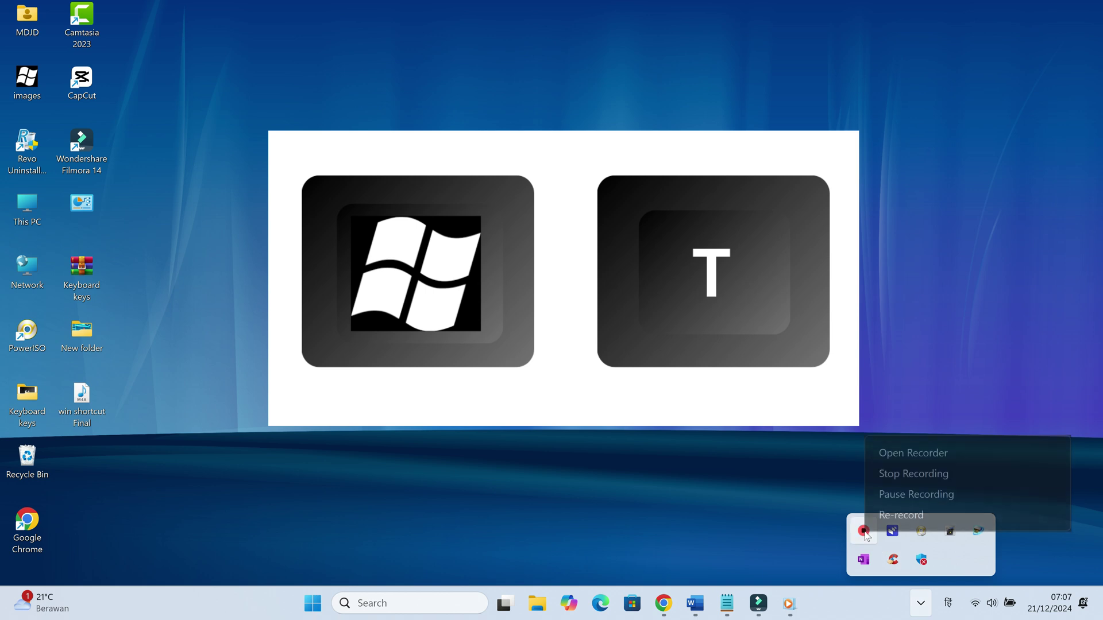
left_click(906, 499)
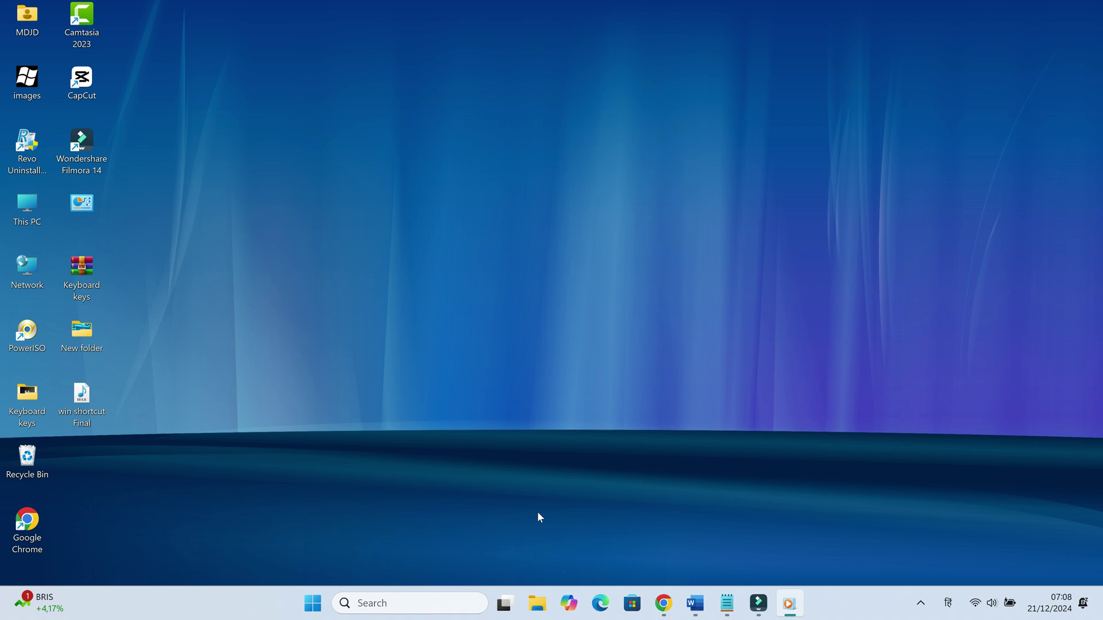
key("super+t")
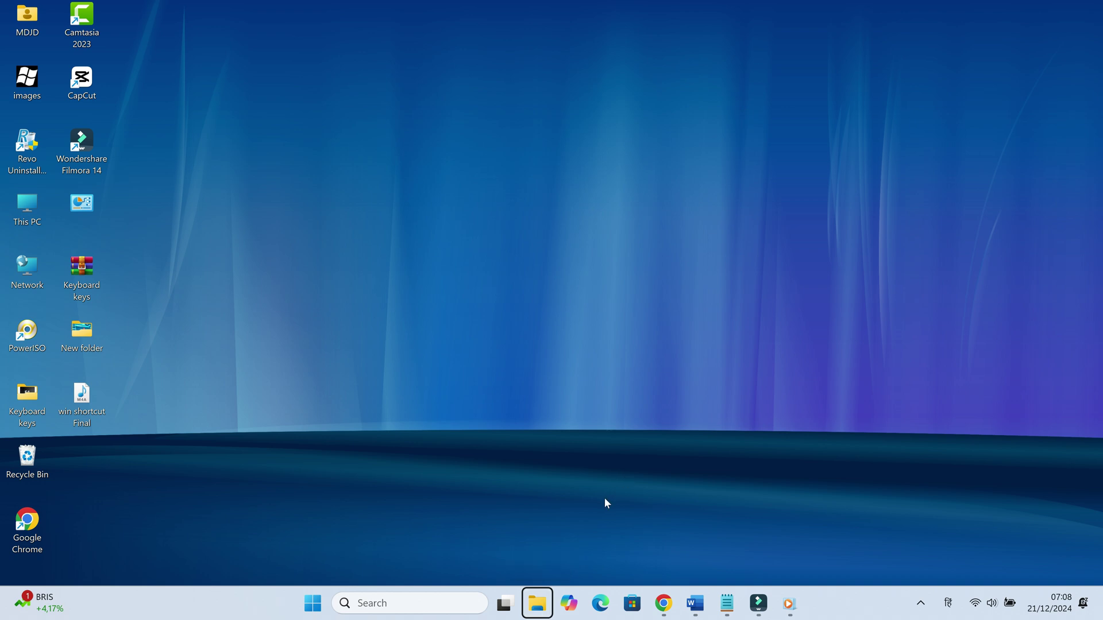
key("super+t")
key("Escape")
key("super+t")
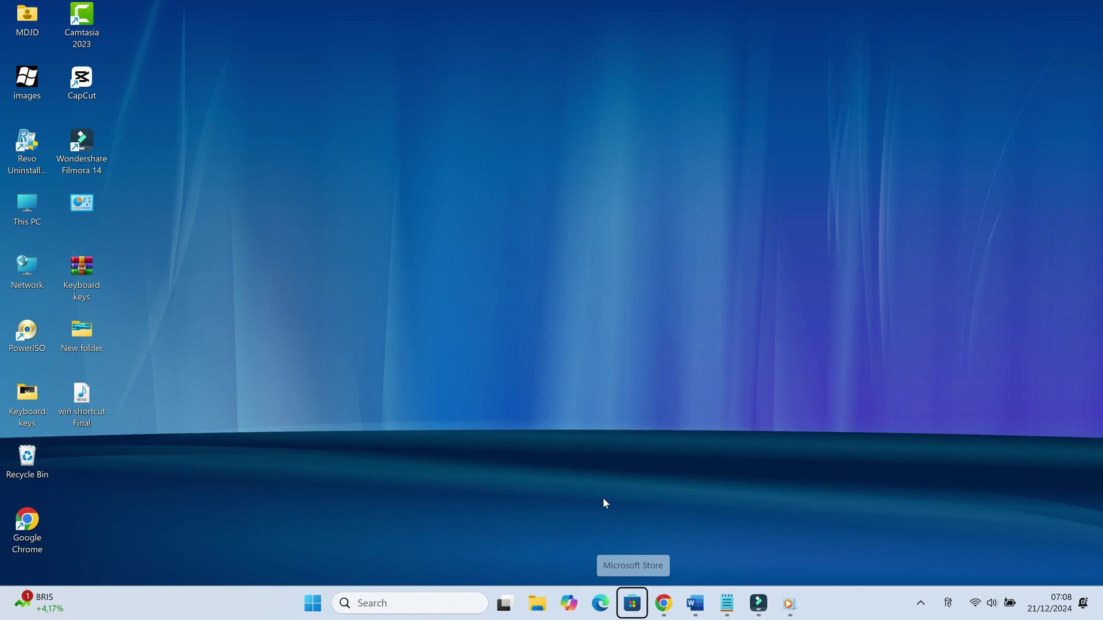
key("super+t")
key("super+t")
key("super+t")
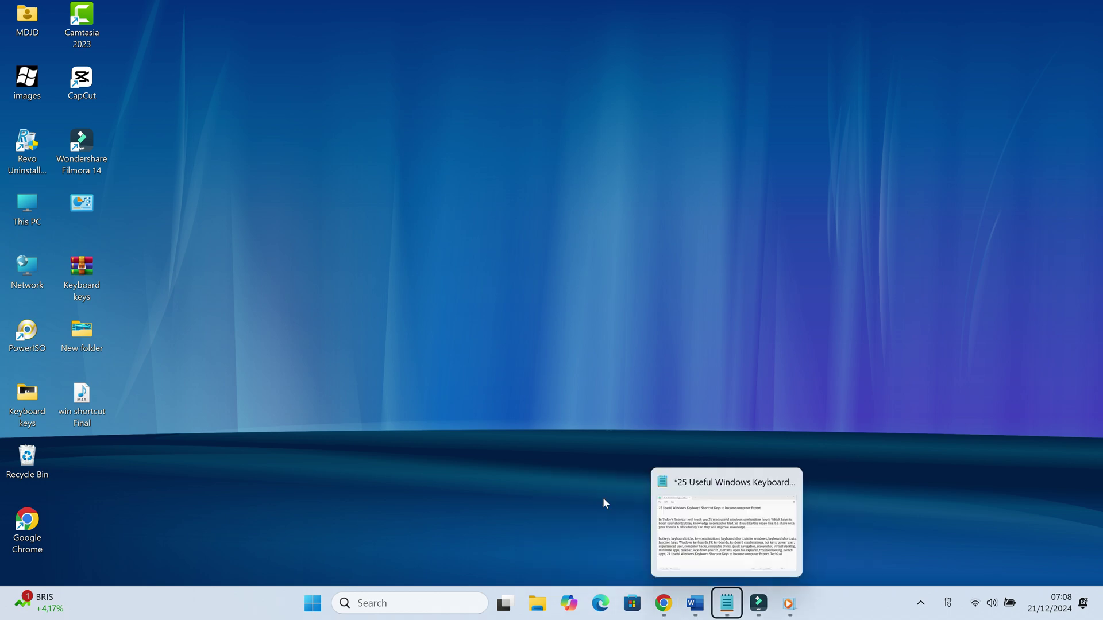
key("super+t")
key("super+t")
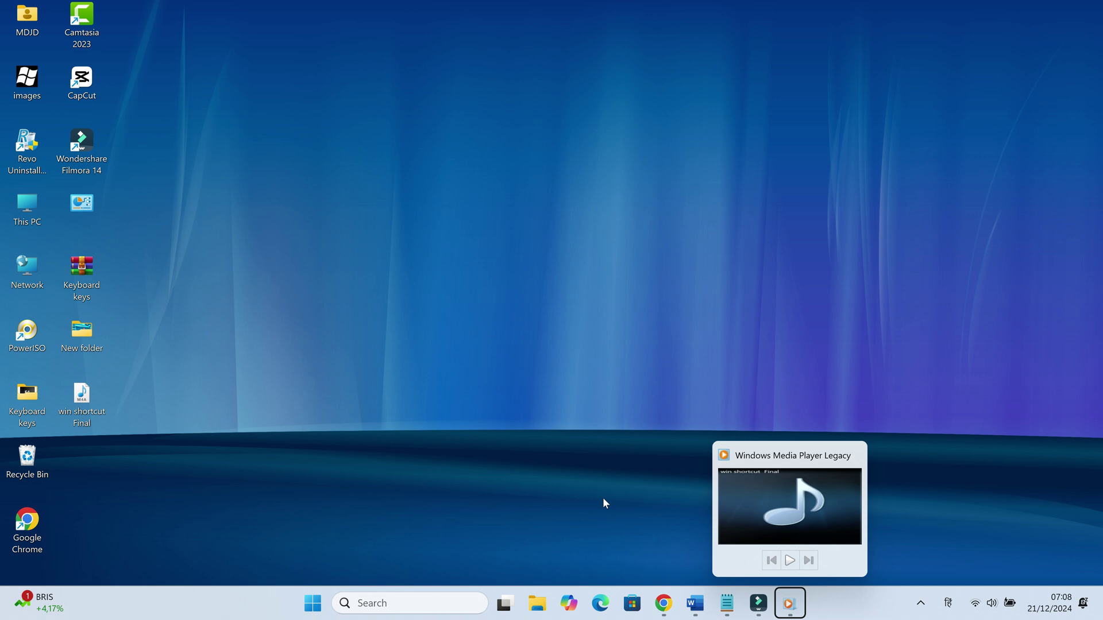
key("super+t")
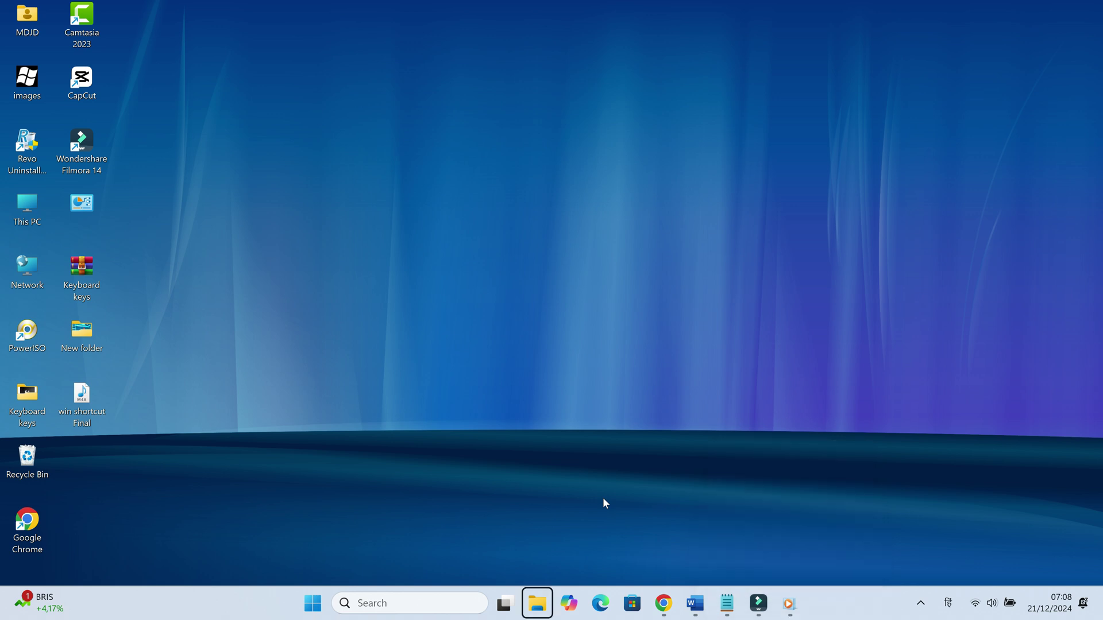
key("super+t")
key("super+t")
key("super+t")
key("super+t")
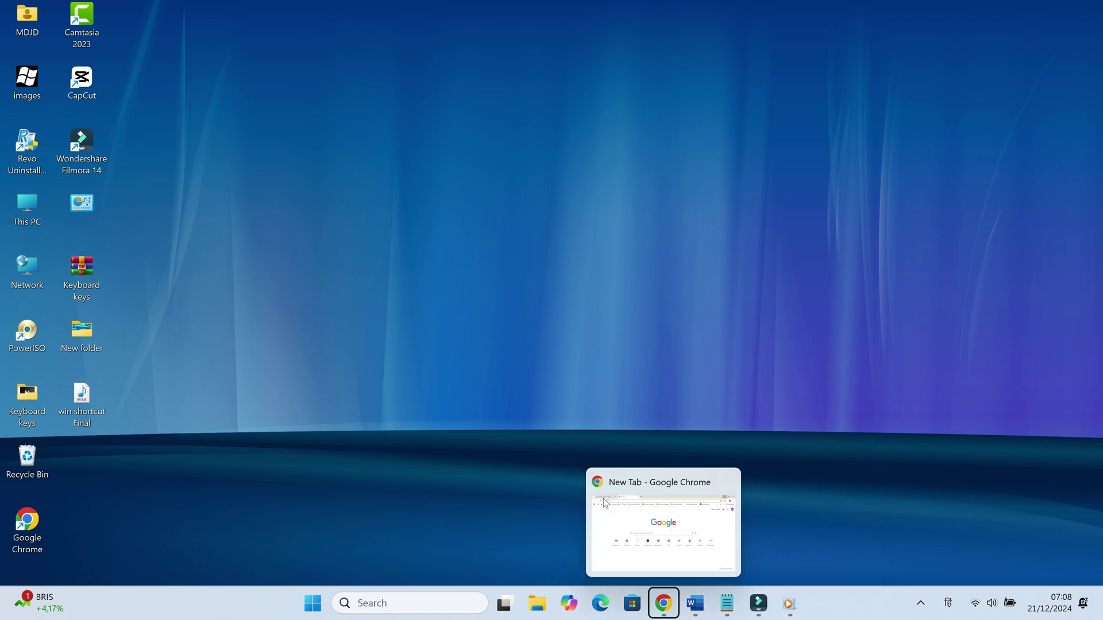
key("Return")
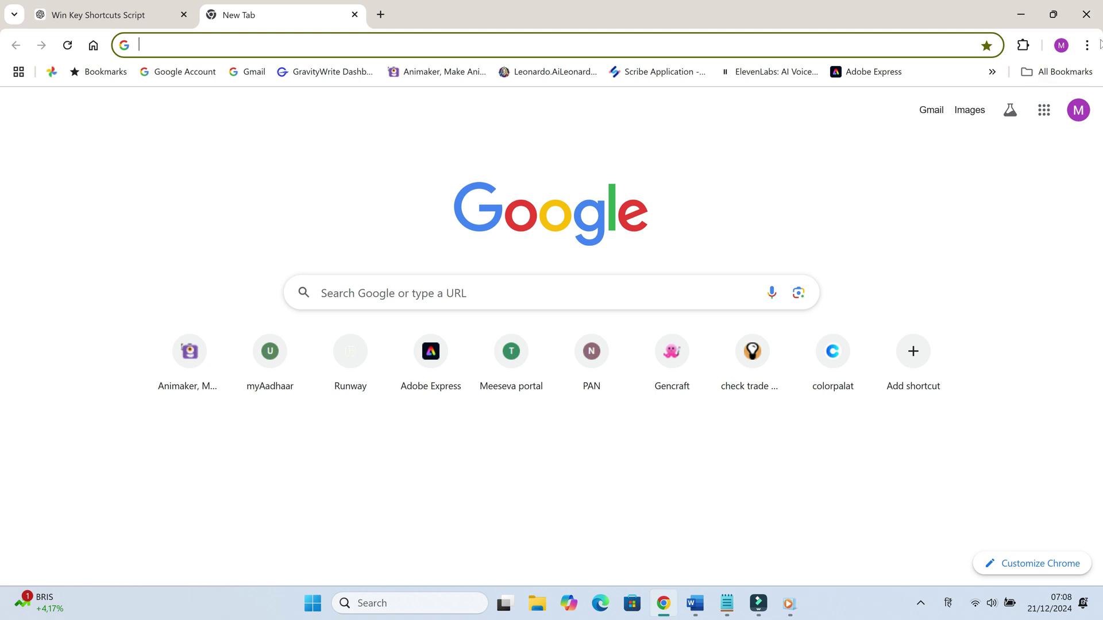
left_click(1087, 17)
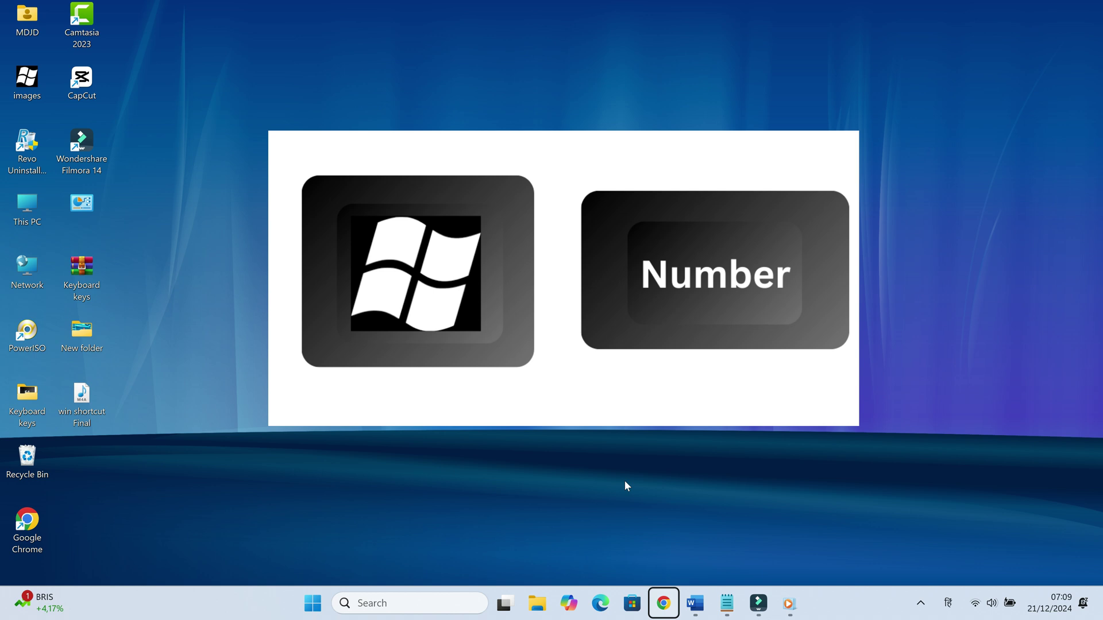
key("super+1")
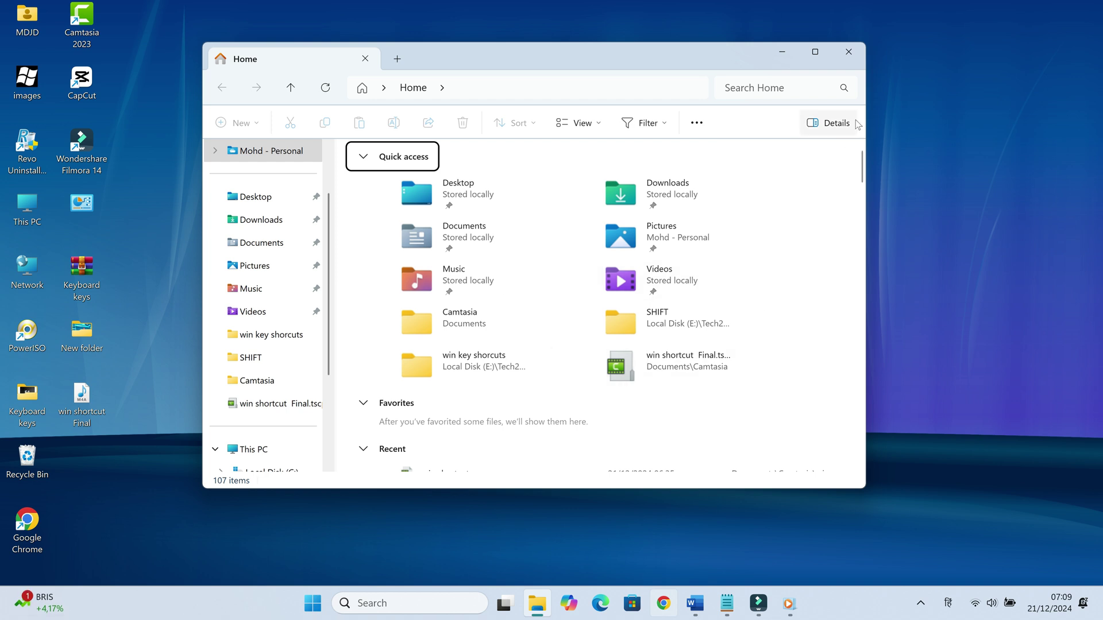
key("super+3")
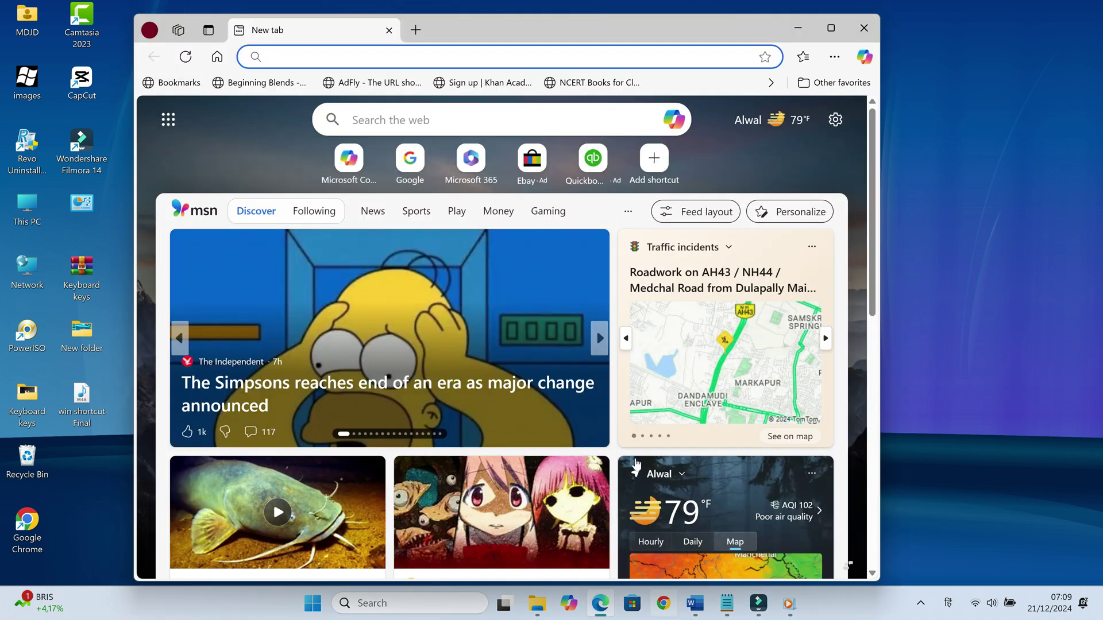
left_click(865, 39)
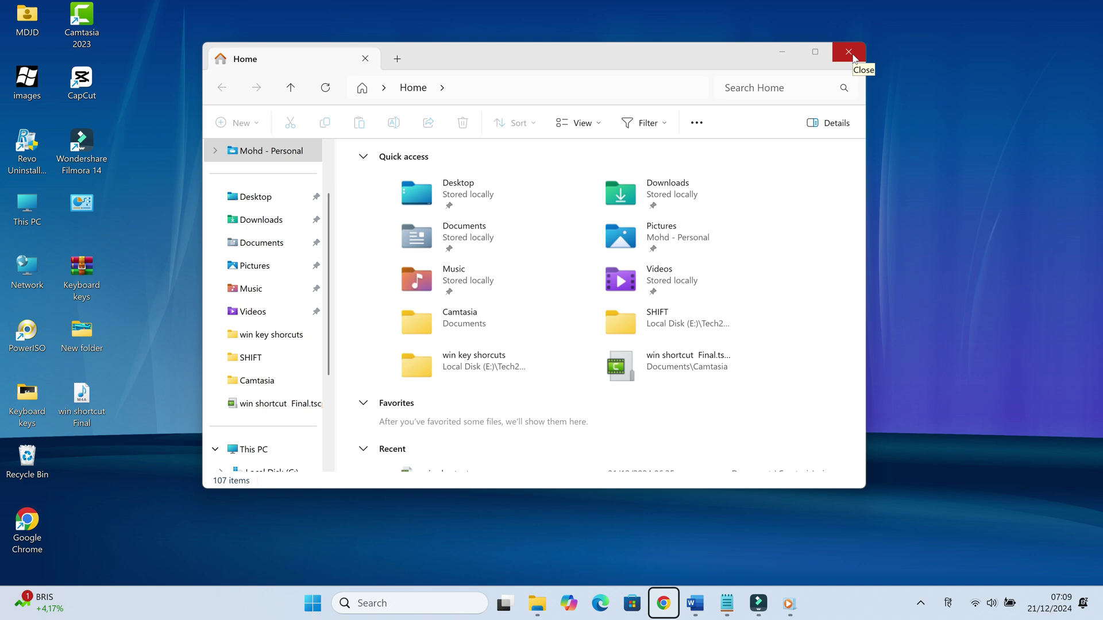
left_click(850, 52)
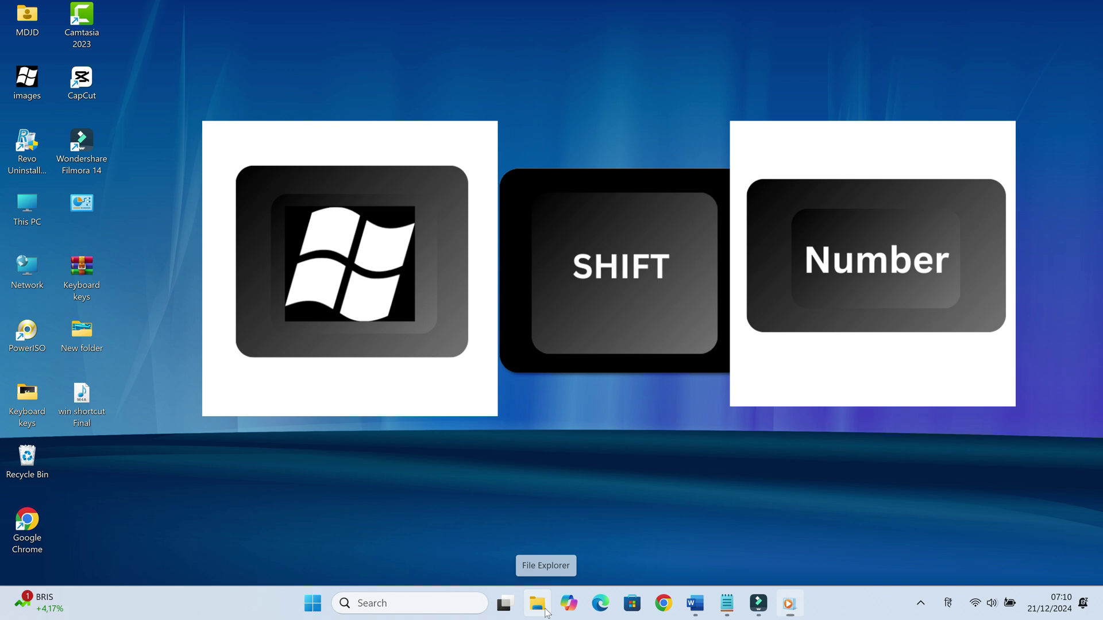
Step: Open two File Explorer windows and Chrome by shortcut, then close all three
key("super+shift+1")
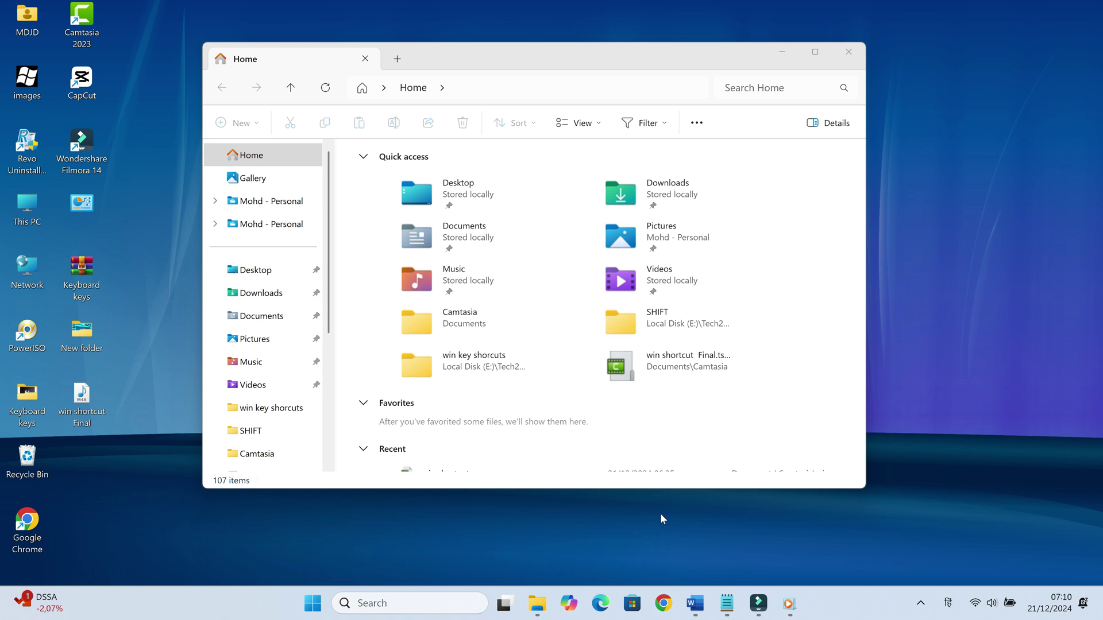
key("super+e")
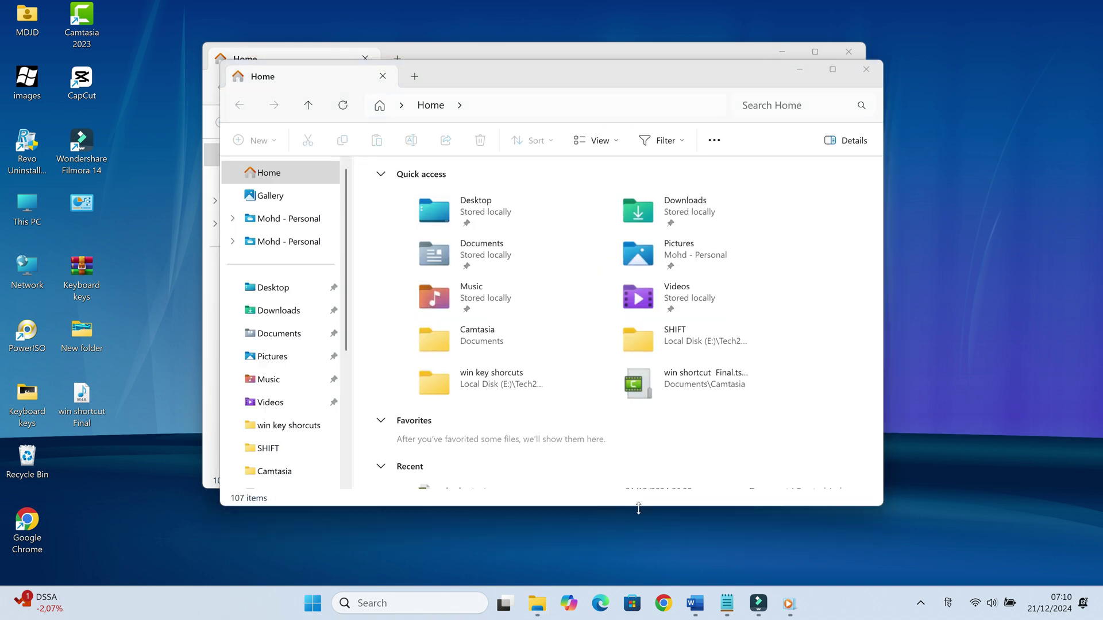
key("super+5")
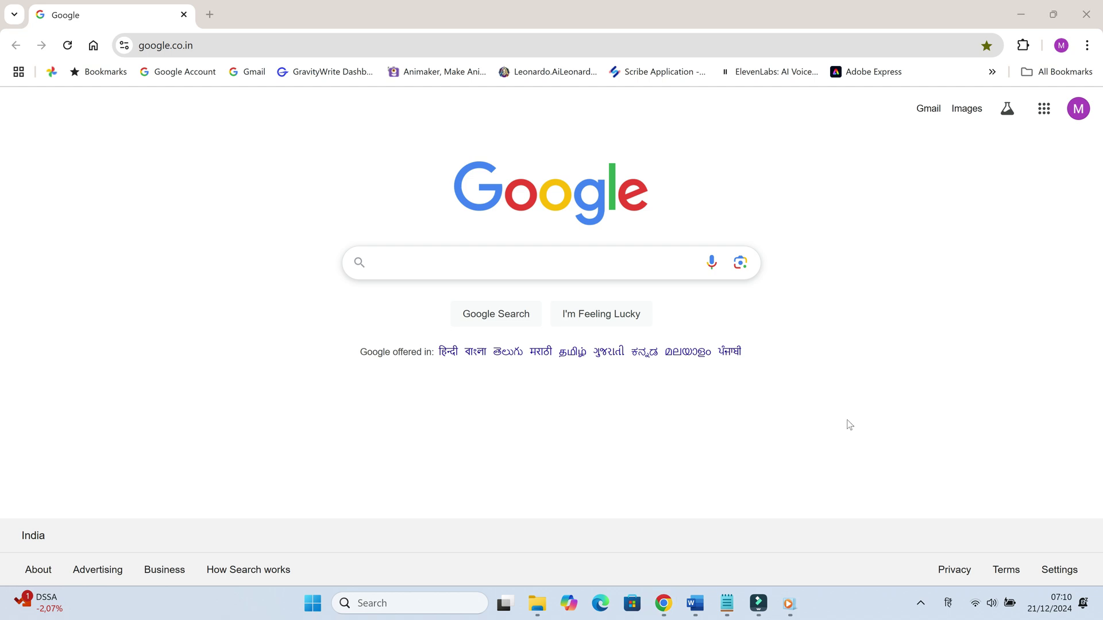
left_click(1088, 20)
left_click(867, 69)
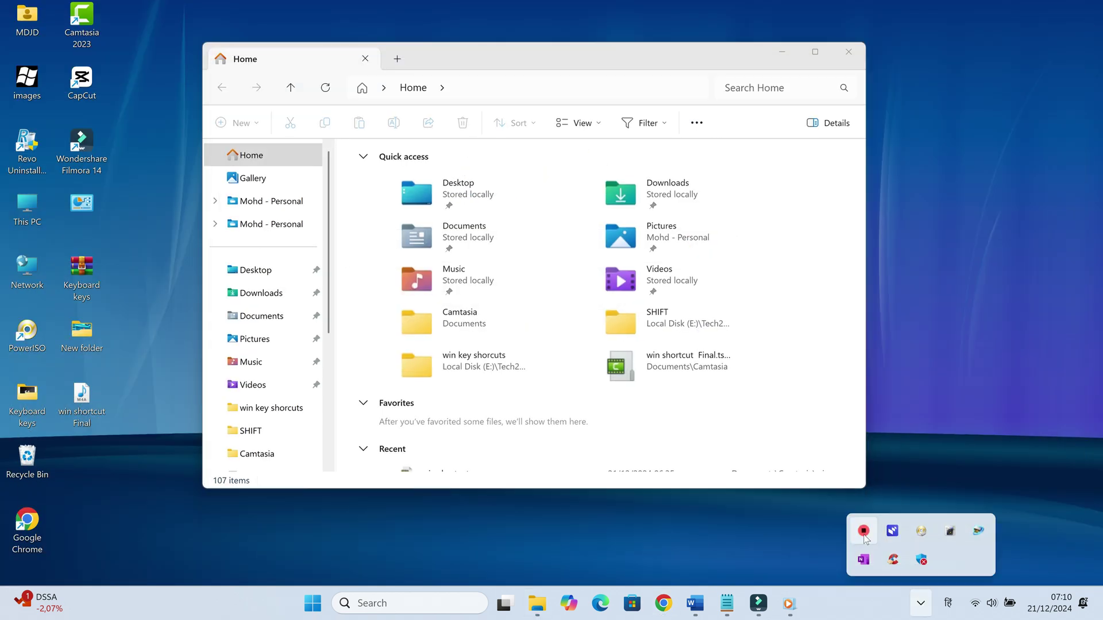
right_click(867, 526)
left_click(896, 494)
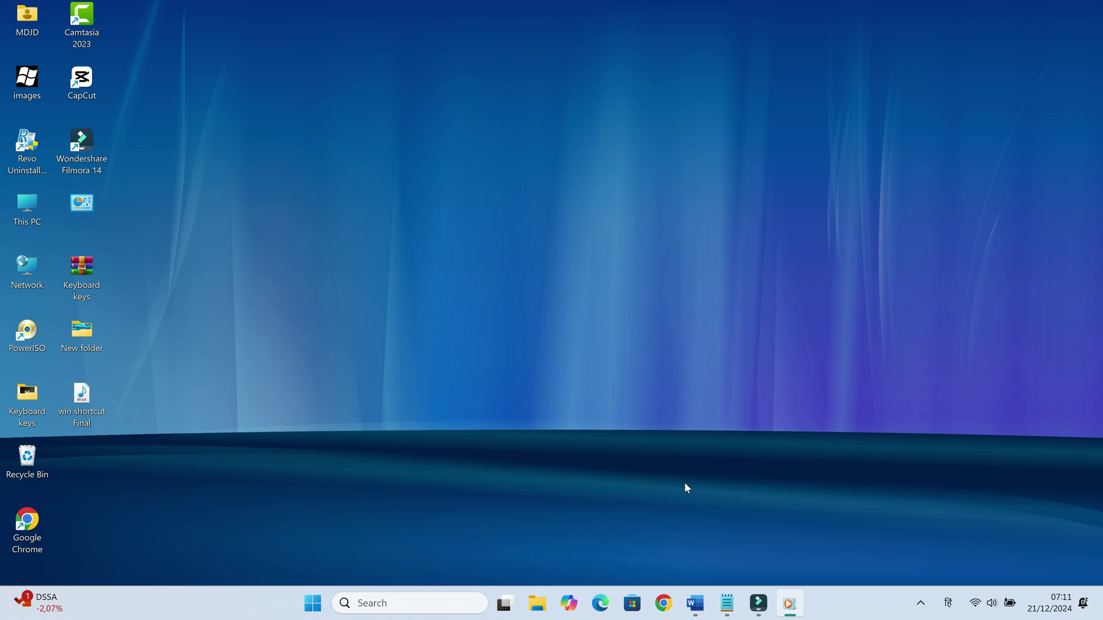
Step: Focus the notification area with Win+B and step right to the date and time
key("super+b")
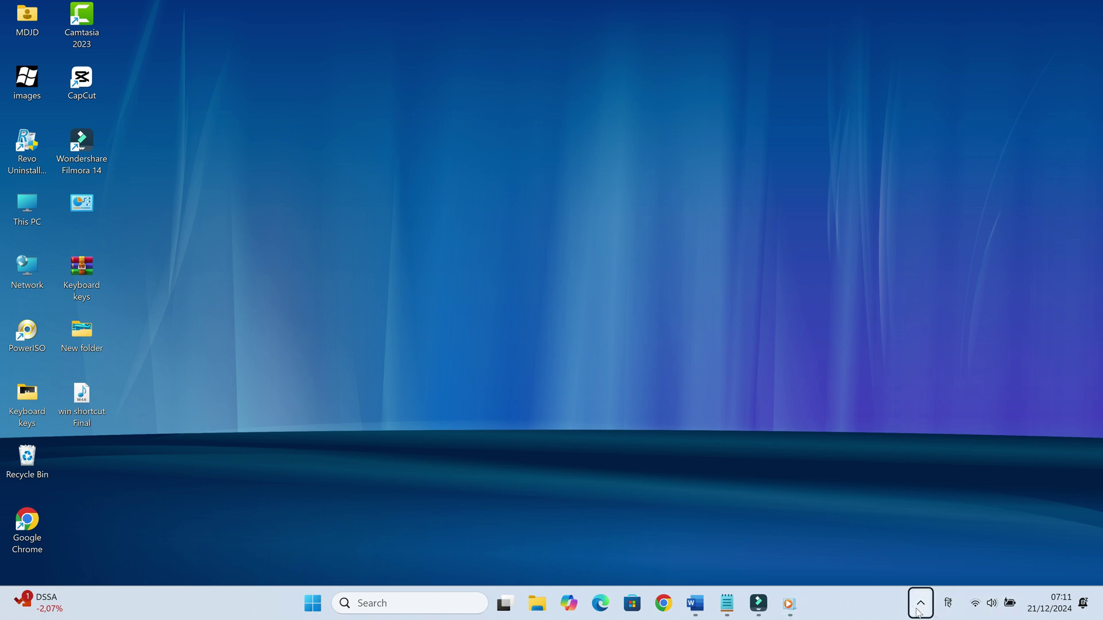
key("Right")
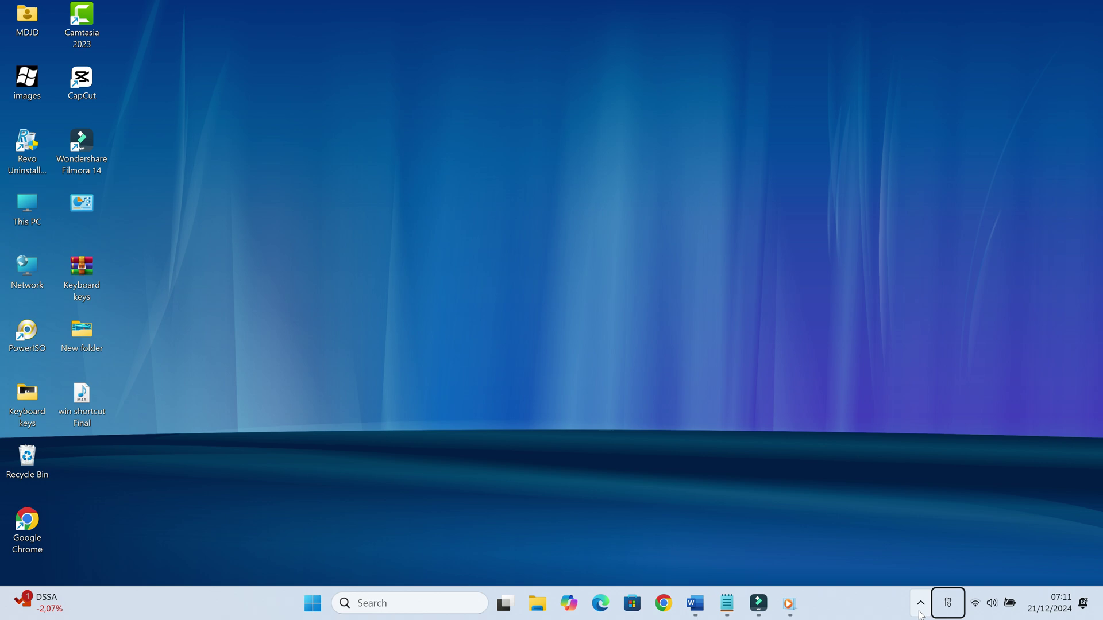
key("Right")
key("Right")
key("Right")
key("Right")
Step: Step back to the volume icon, open and close Quick Settings, then restore Filmora
key("Left")
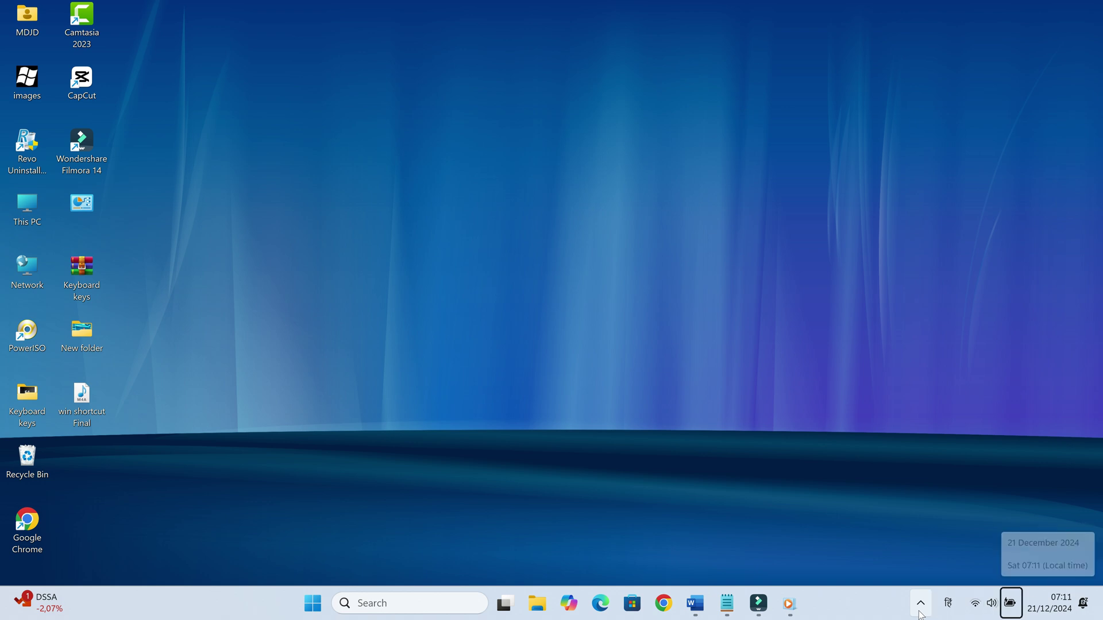
key("Left")
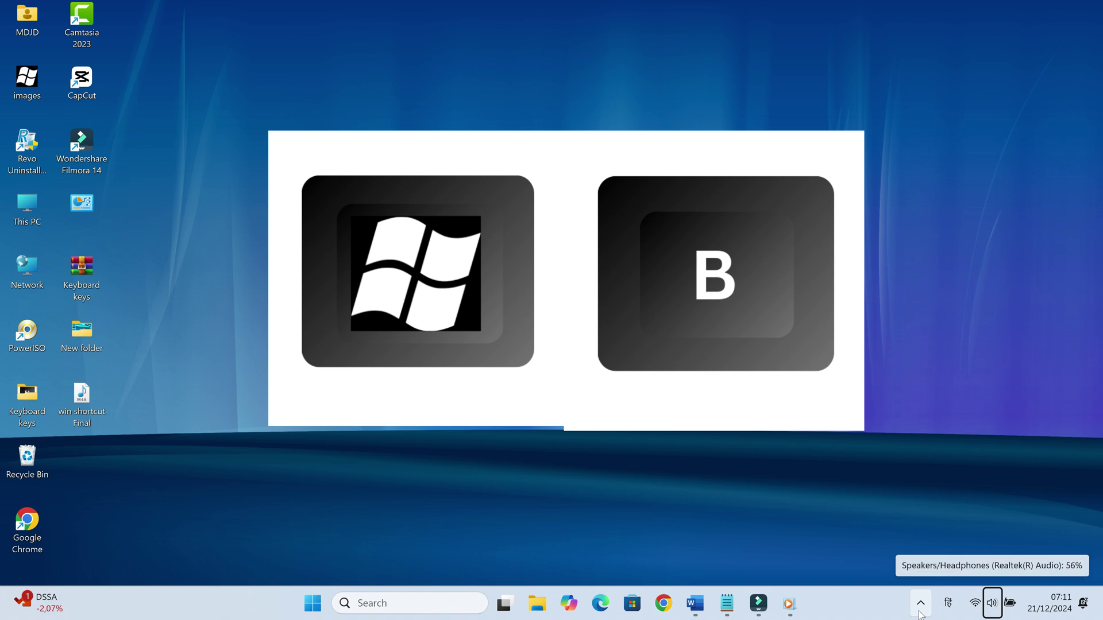
key("Return")
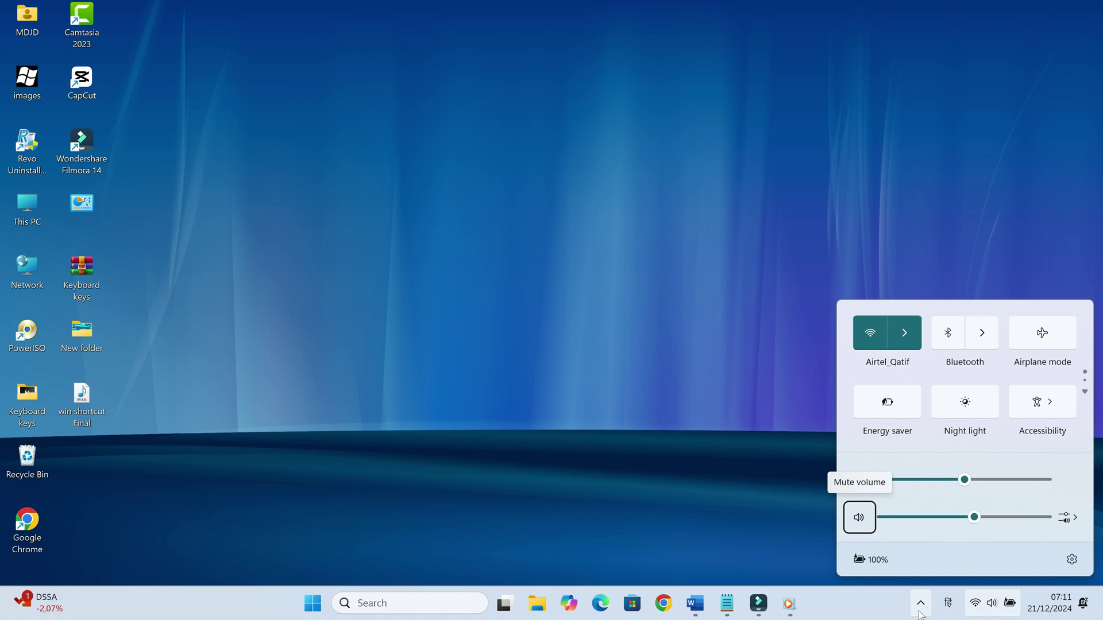
key("Escape")
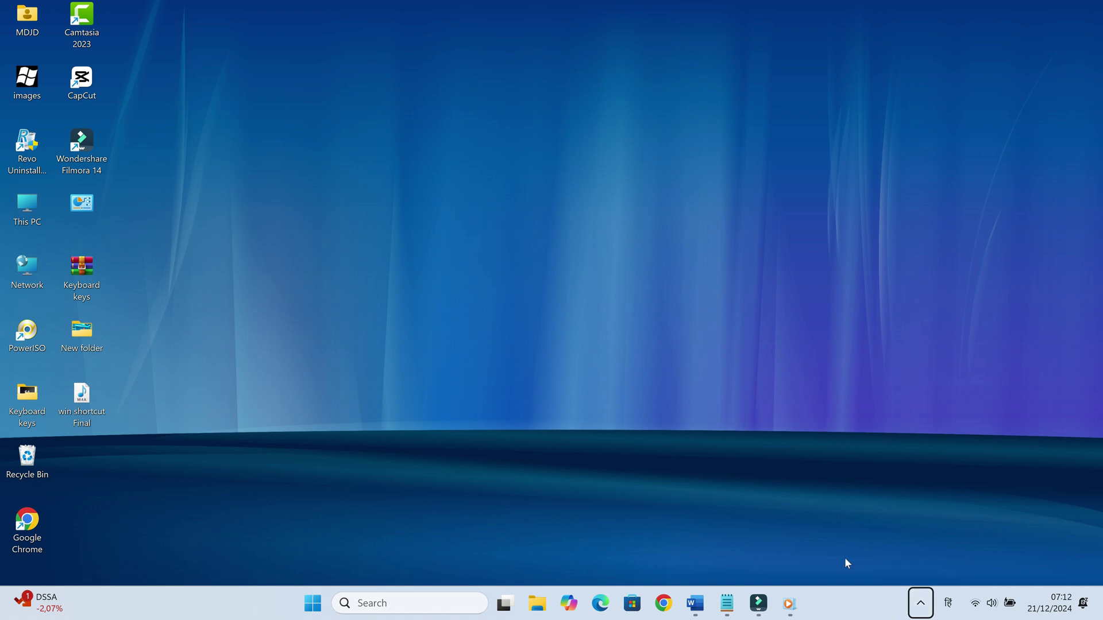
left_click(791, 527)
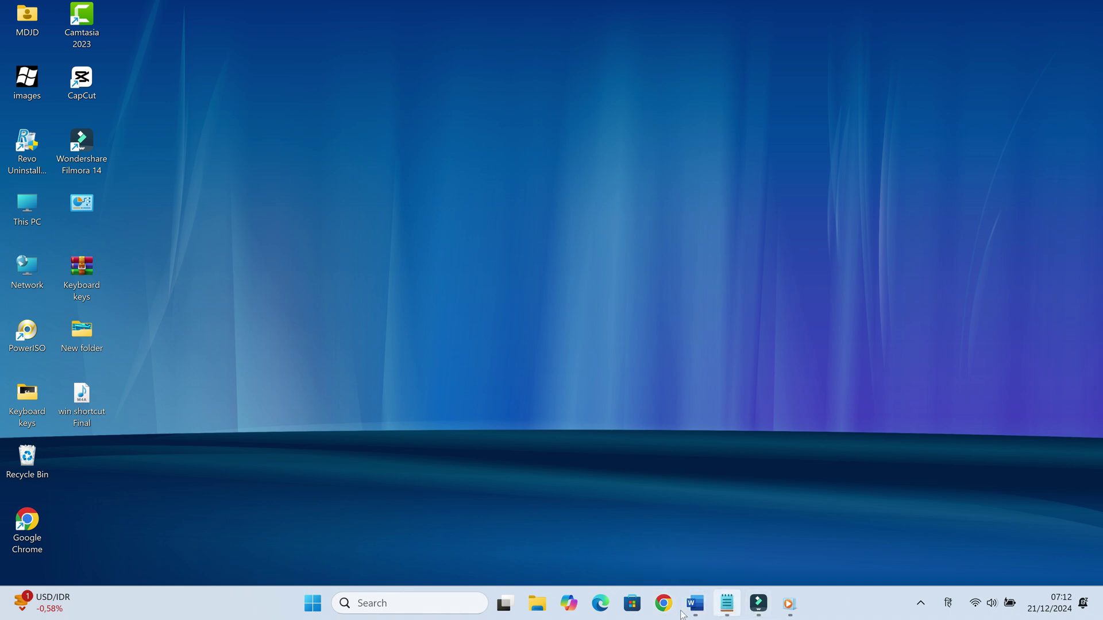
left_click(759, 604)
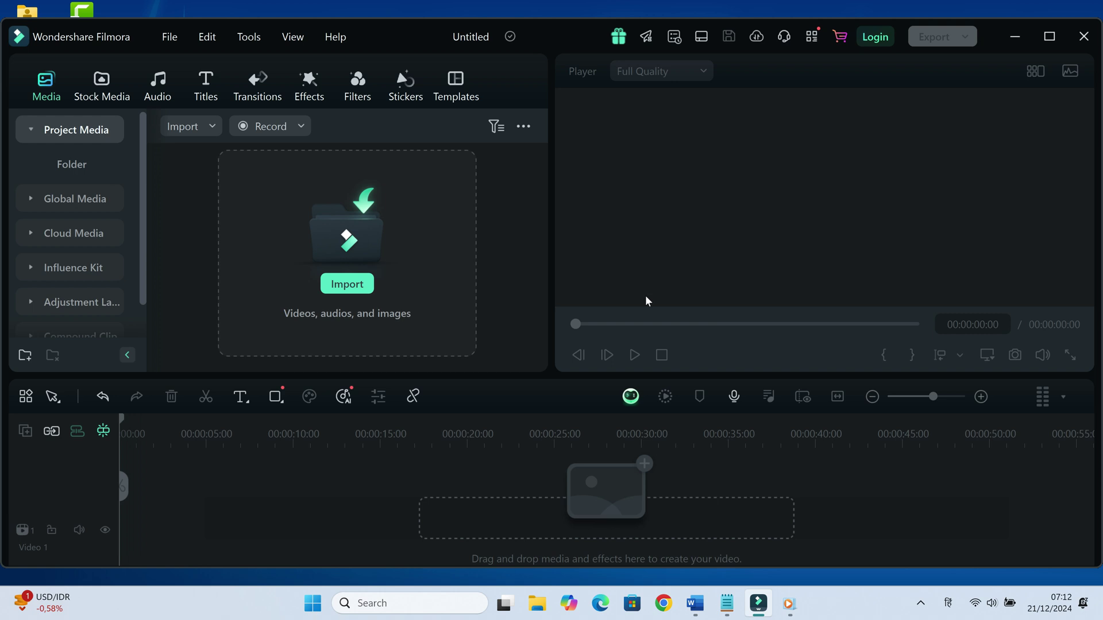
Step: Minimise Filmora with Win+Down, then toggle Chrome between maximised and restored, ending restored
key("super+Down")
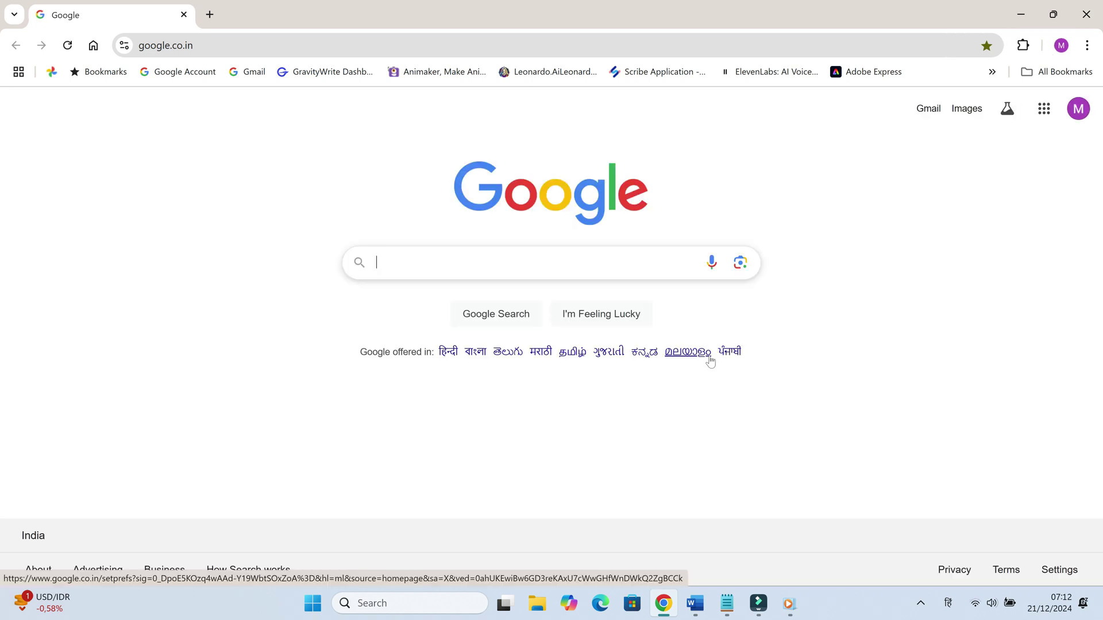
key("super+Down")
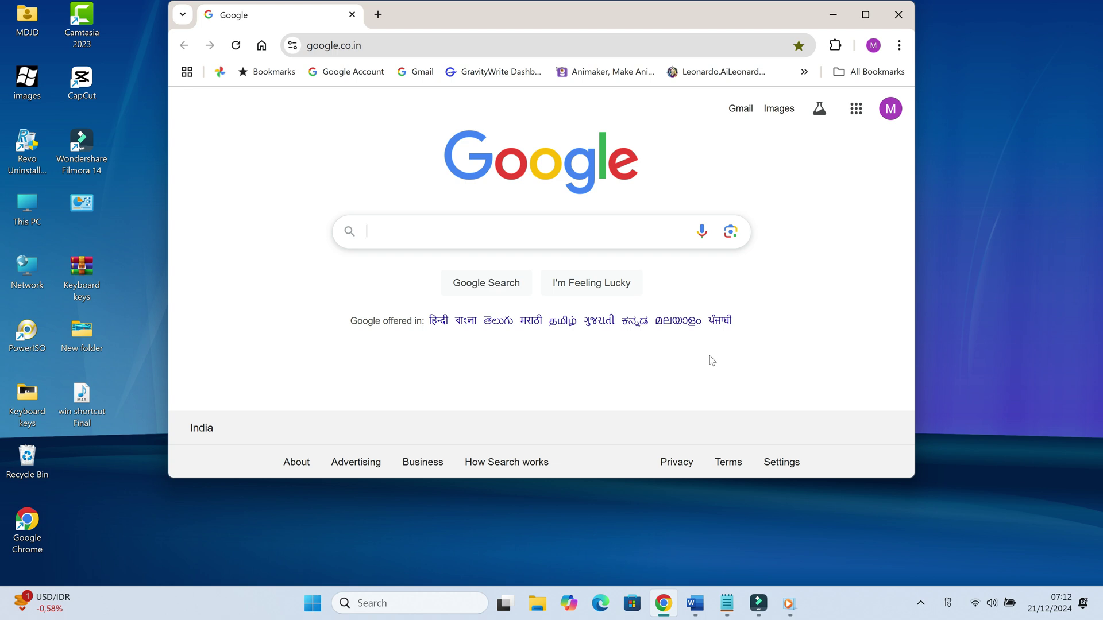
key("super+Up")
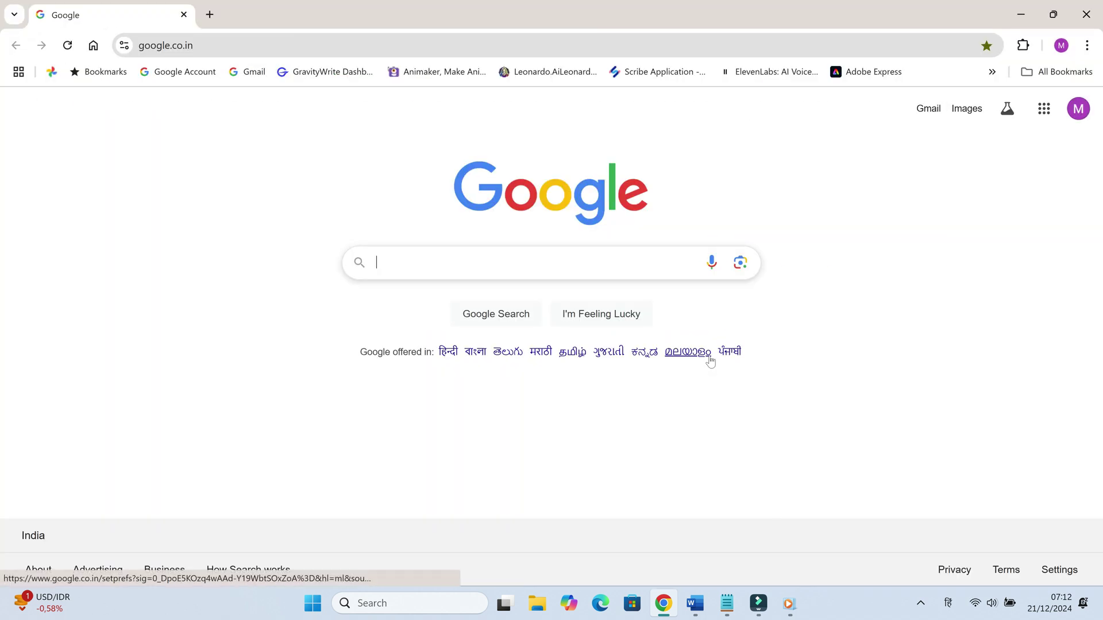
key("super+Down")
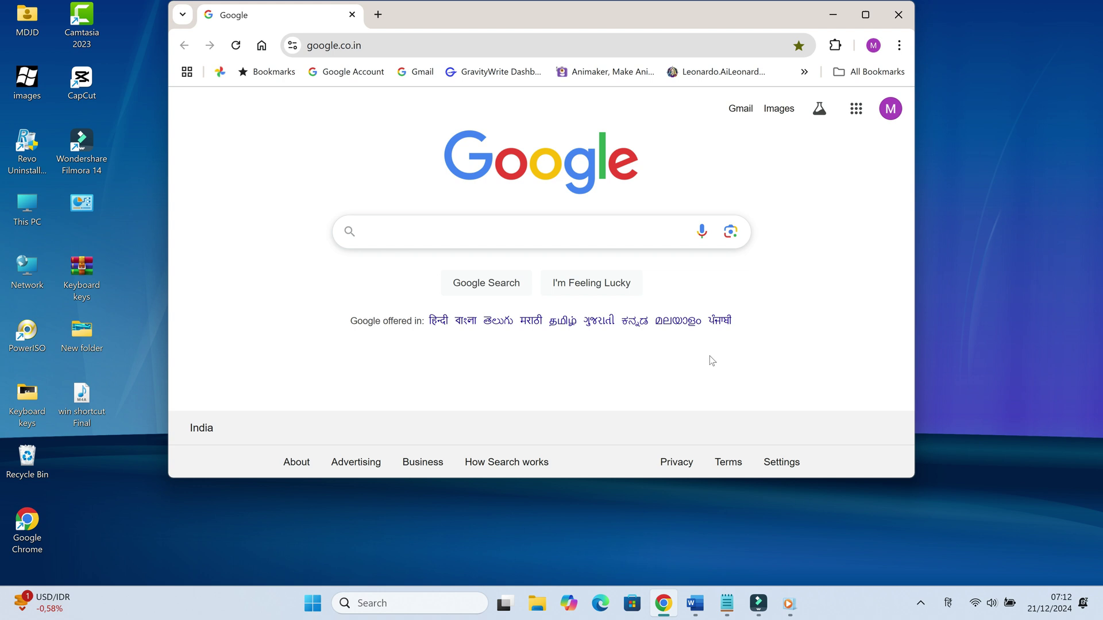
key("super+Up")
key("super+Down")
Step: Snap Chrome to the left and right halves, re-centre it, then hide it with Win+D
key("super+Left")
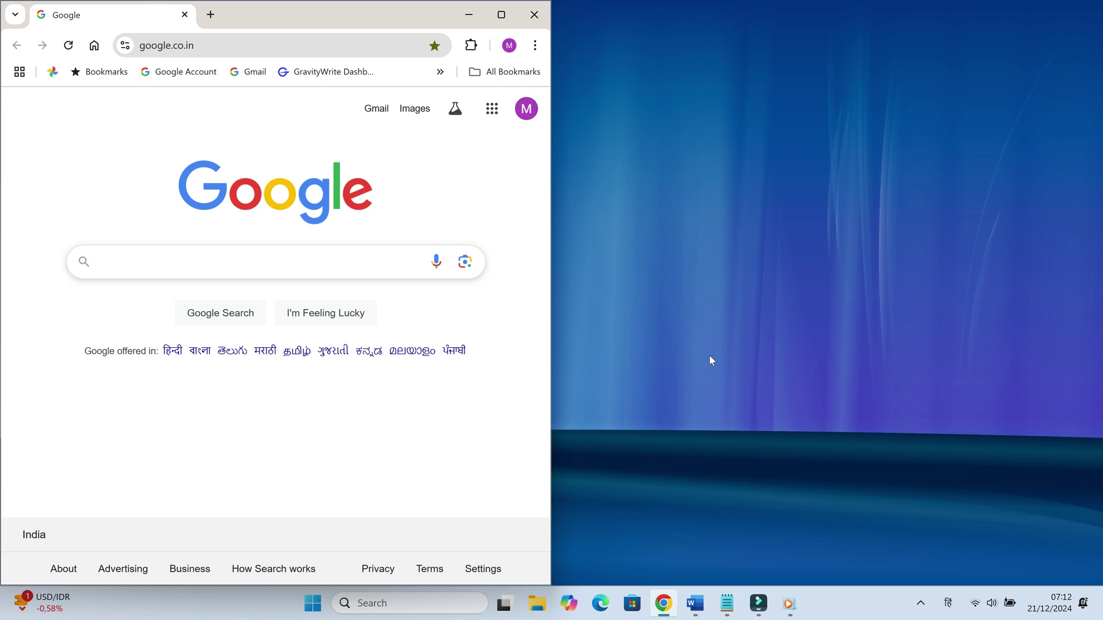
key("super+Right")
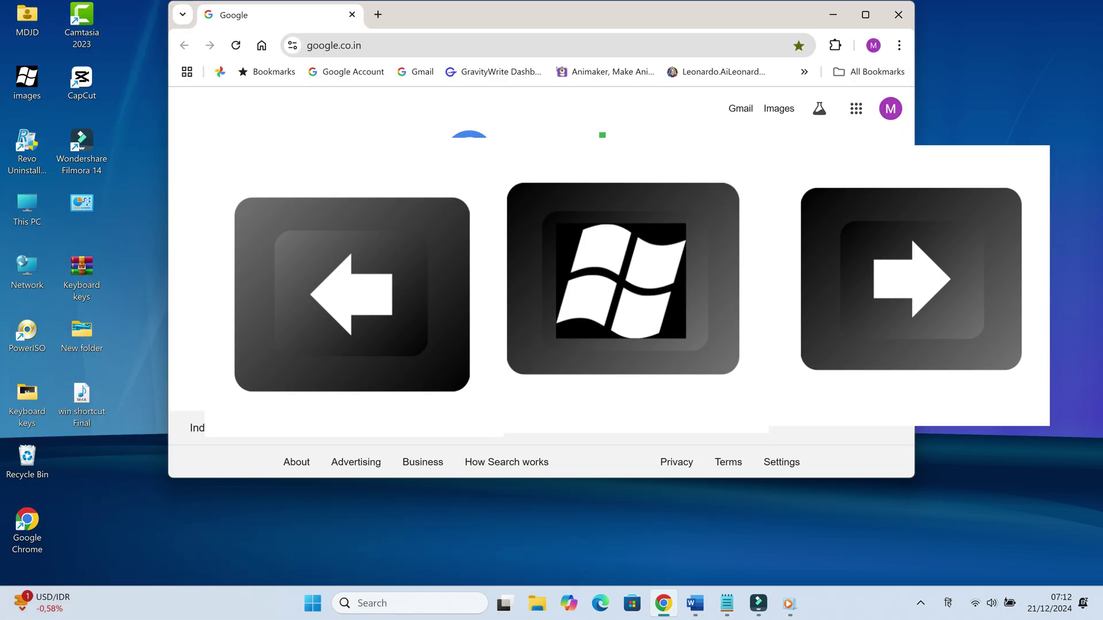
key("super+Right")
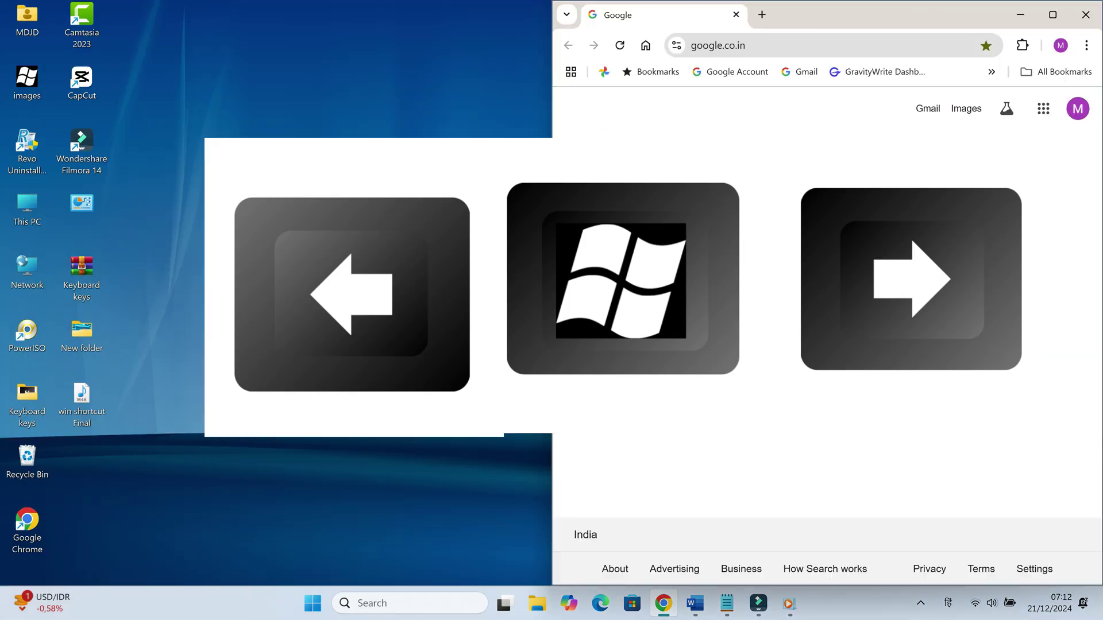
key("super+Left")
key("super+Left")
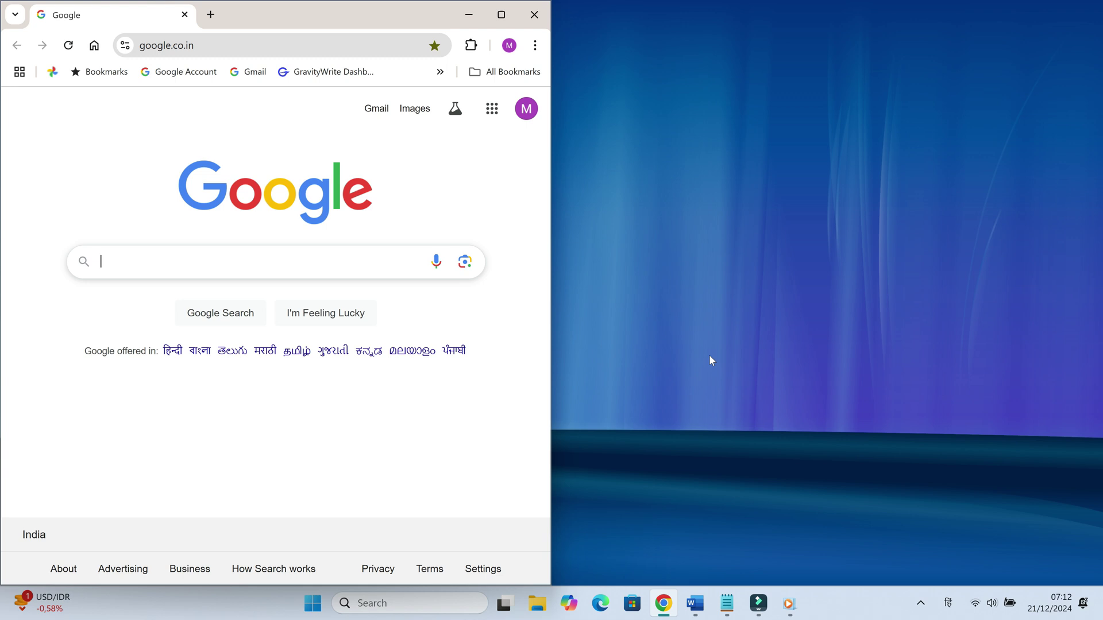
key("super+Right")
key("super+Right")
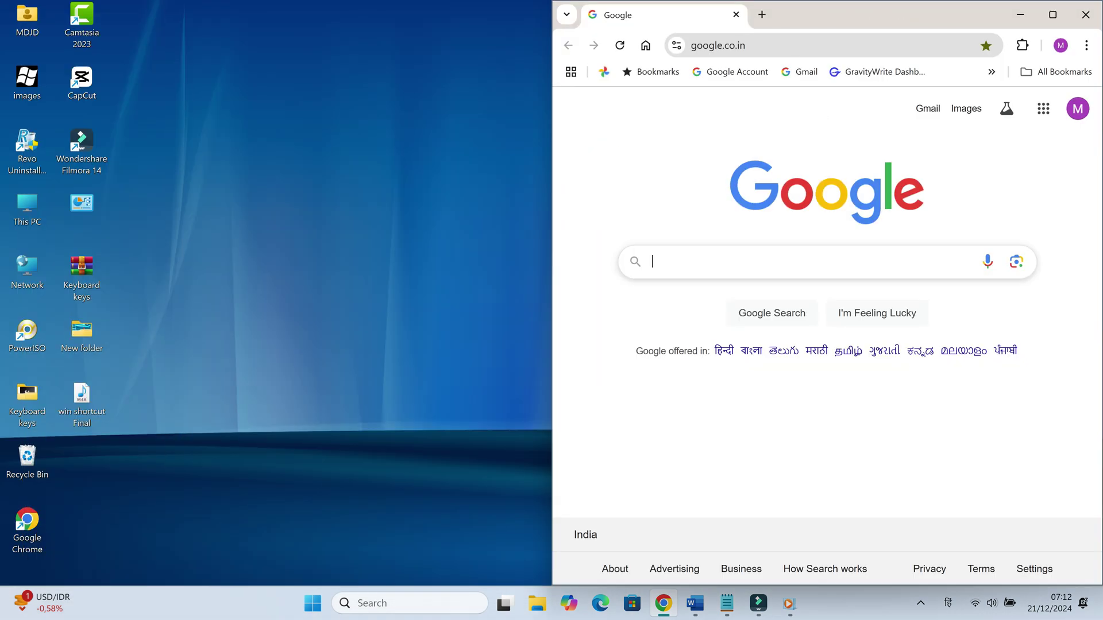
key("super+Left")
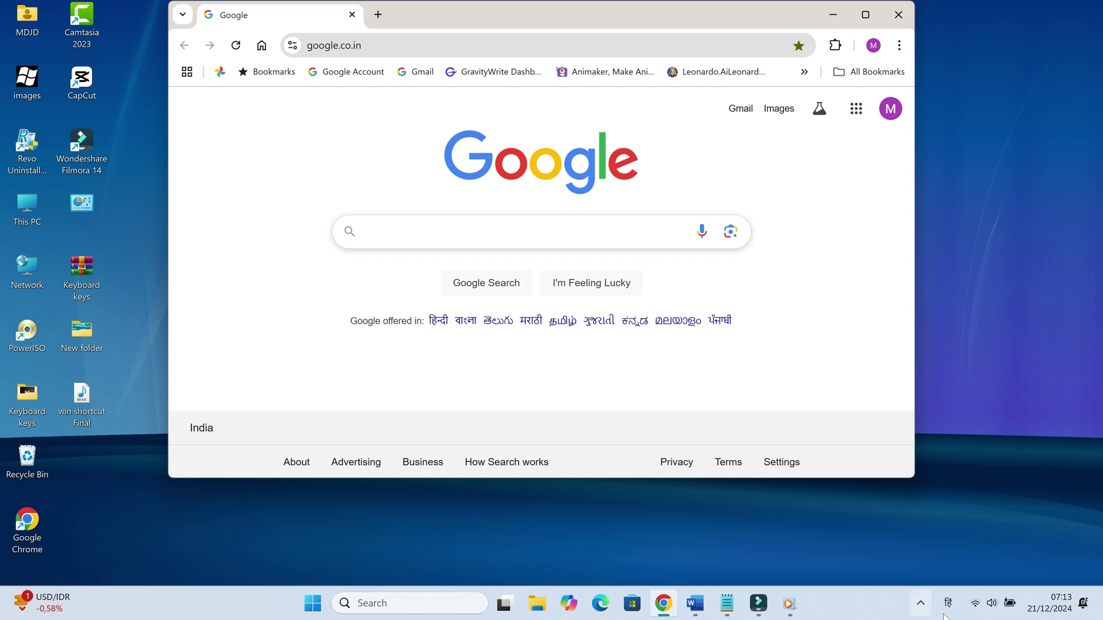
key("super+d")
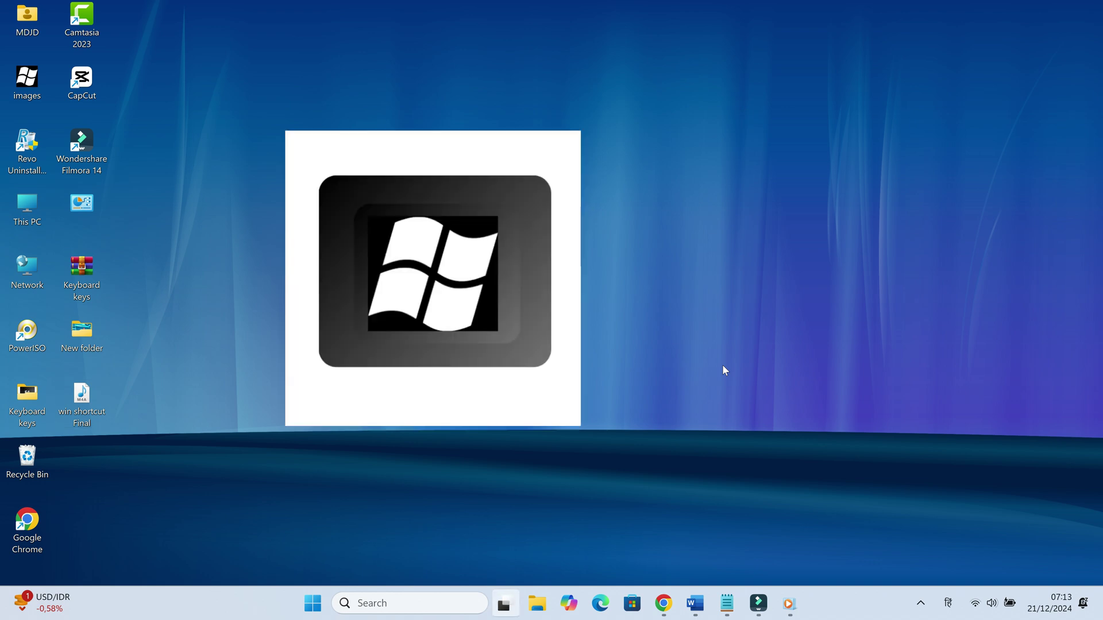
Step: Use Task View to switch to the Document2 Word window, then to Filmora
key("super+Tab")
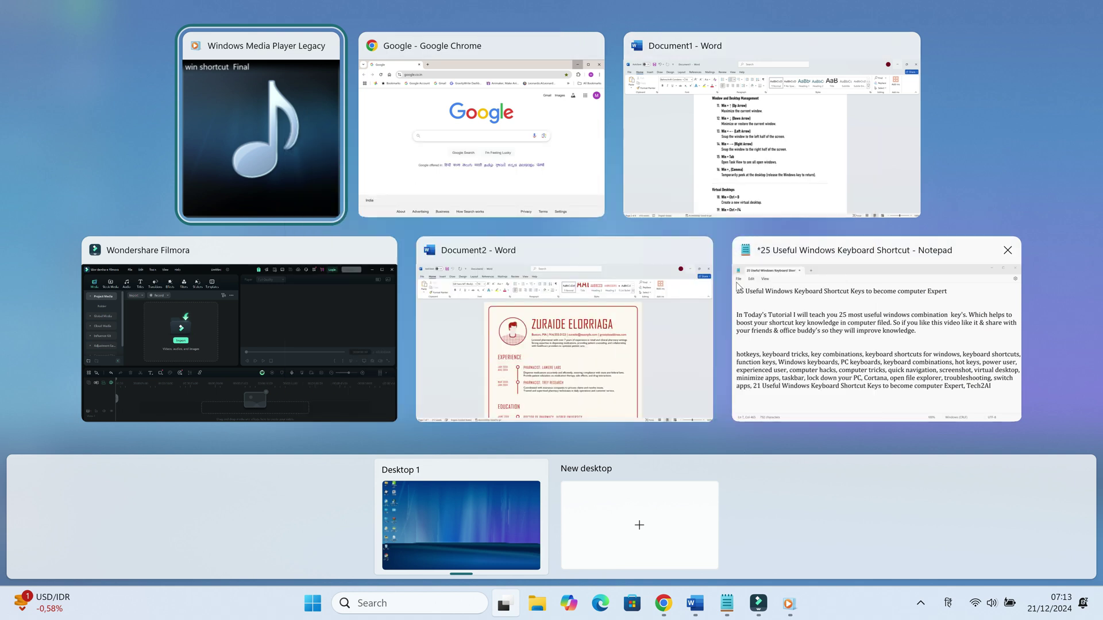
mouse_move(771, 126)
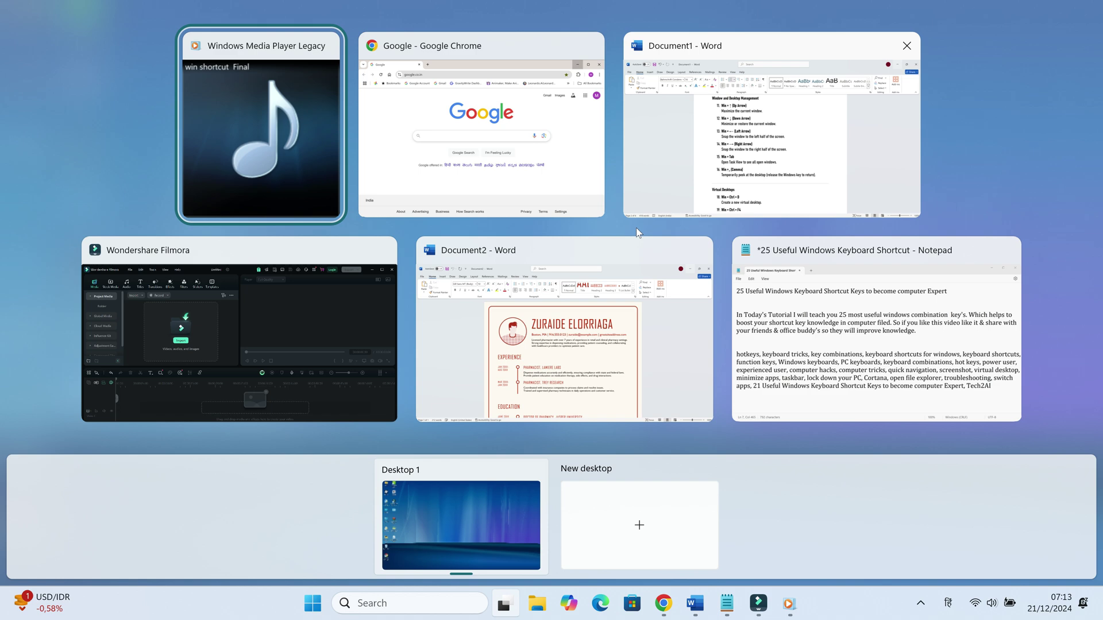
left_click(678, 348)
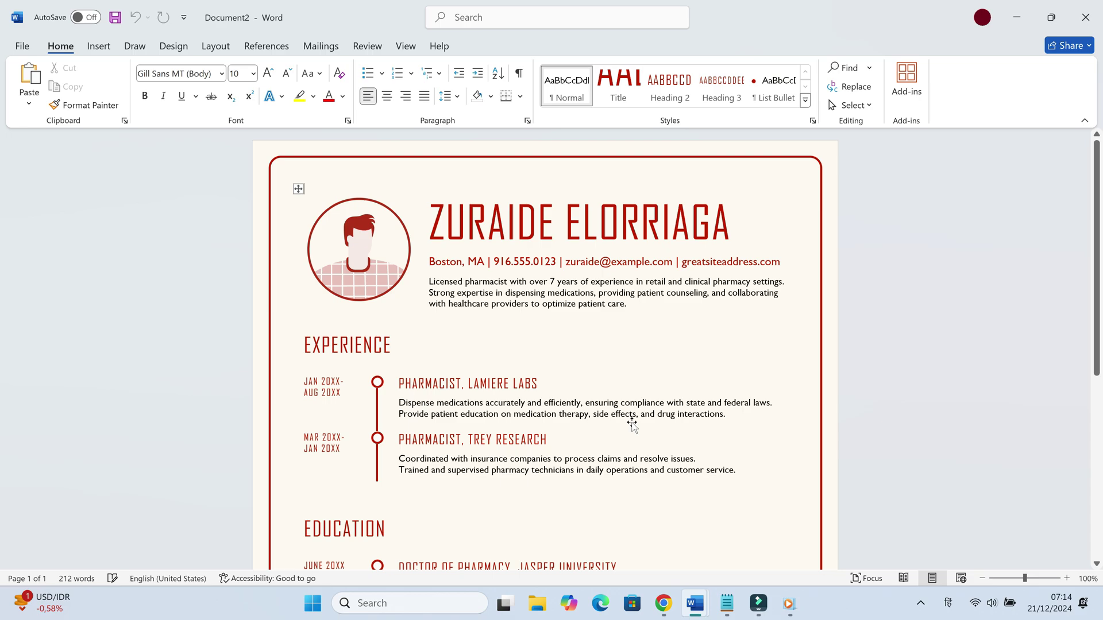
key("super+Tab")
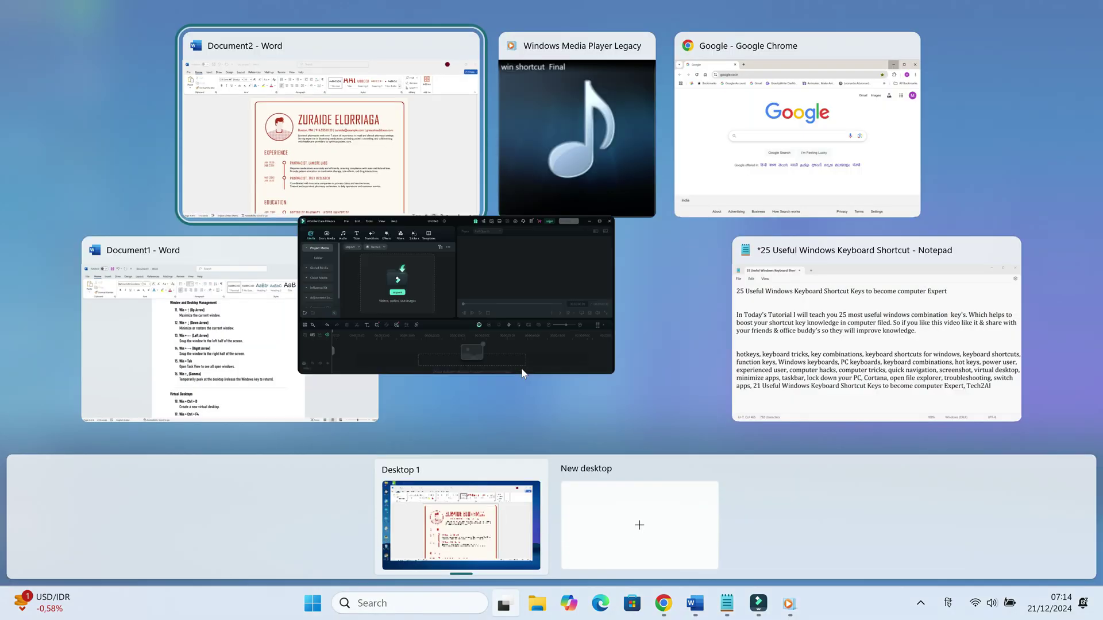
left_click(521, 369)
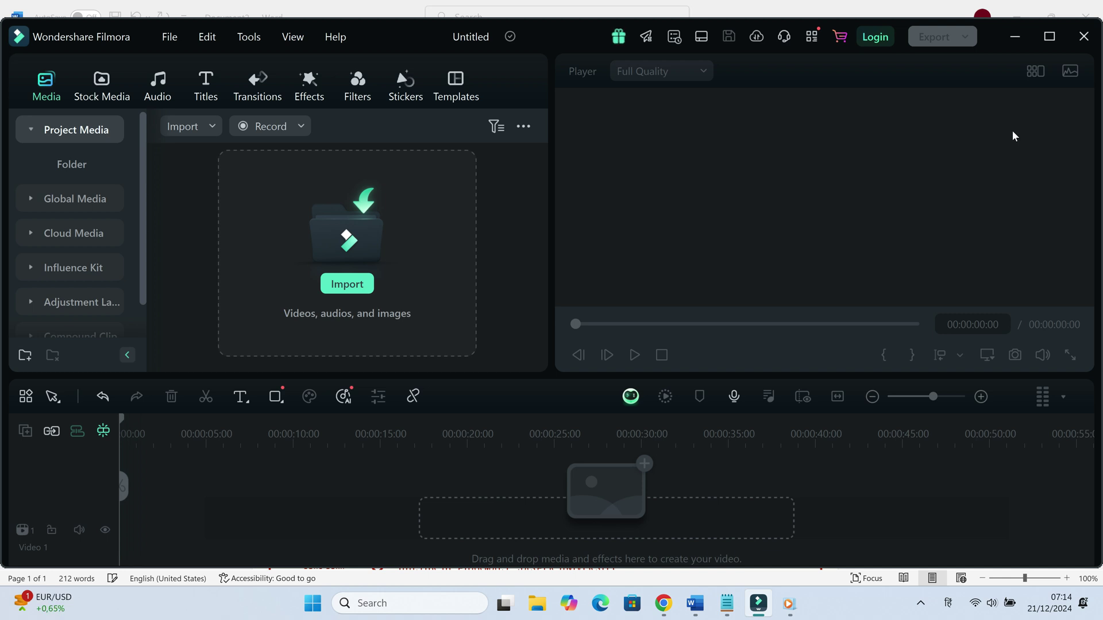
Step: Press Win+D twice to hide all windows, including Filmora, and reveal the desktop
key("super+d")
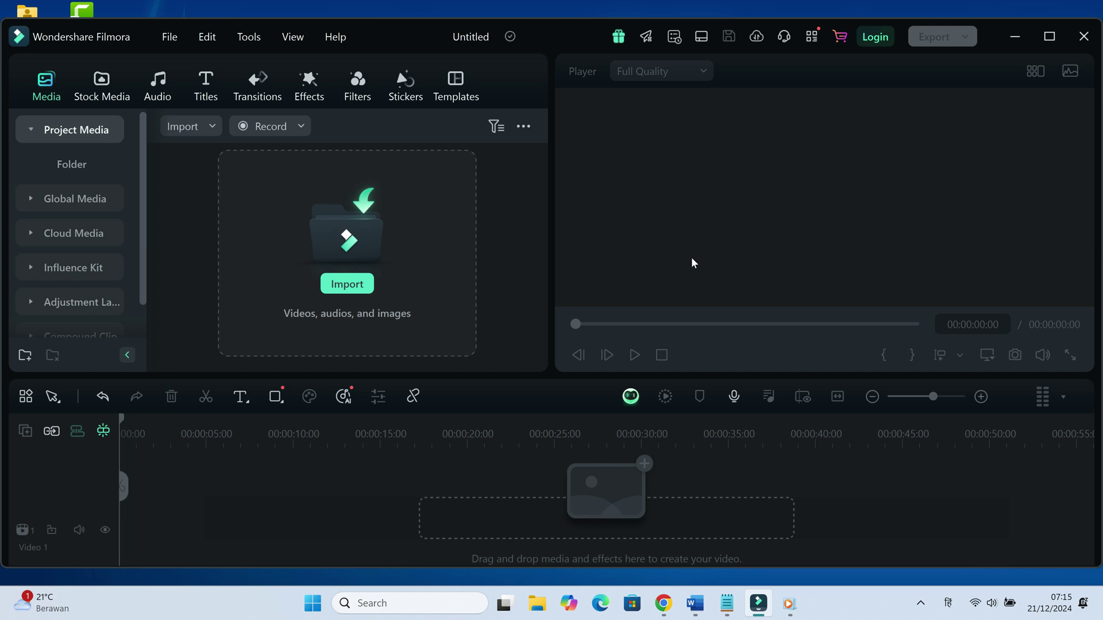
key("super+d")
key("super+d")
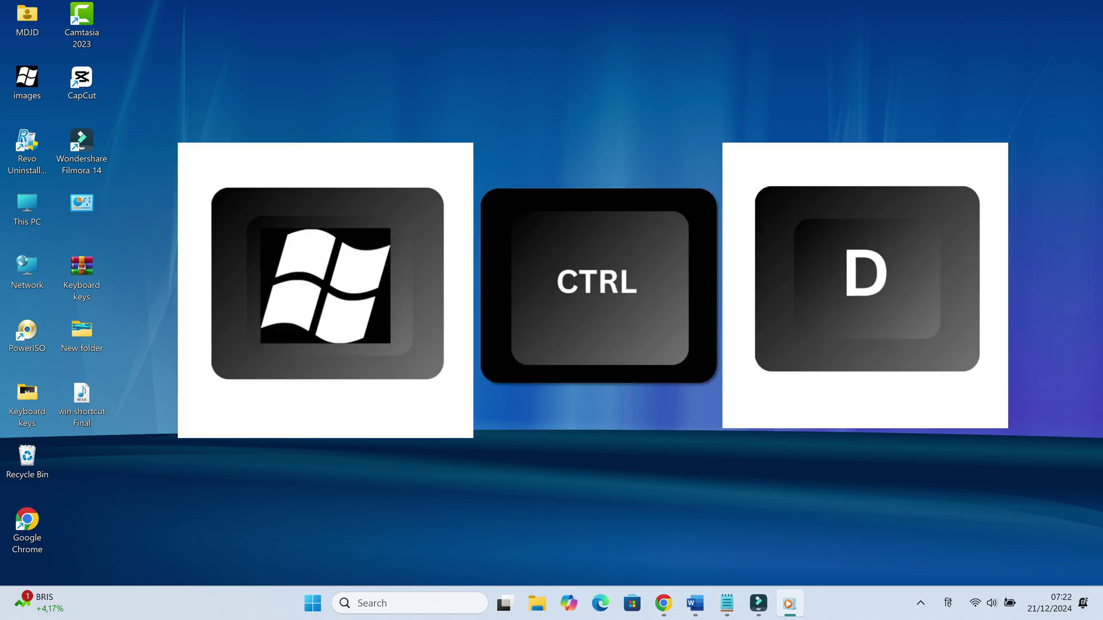
Step: Create Desktop 2, return to Desktop 1, and bring up Word, Chrome and the media player
key("ctrl+super+d")
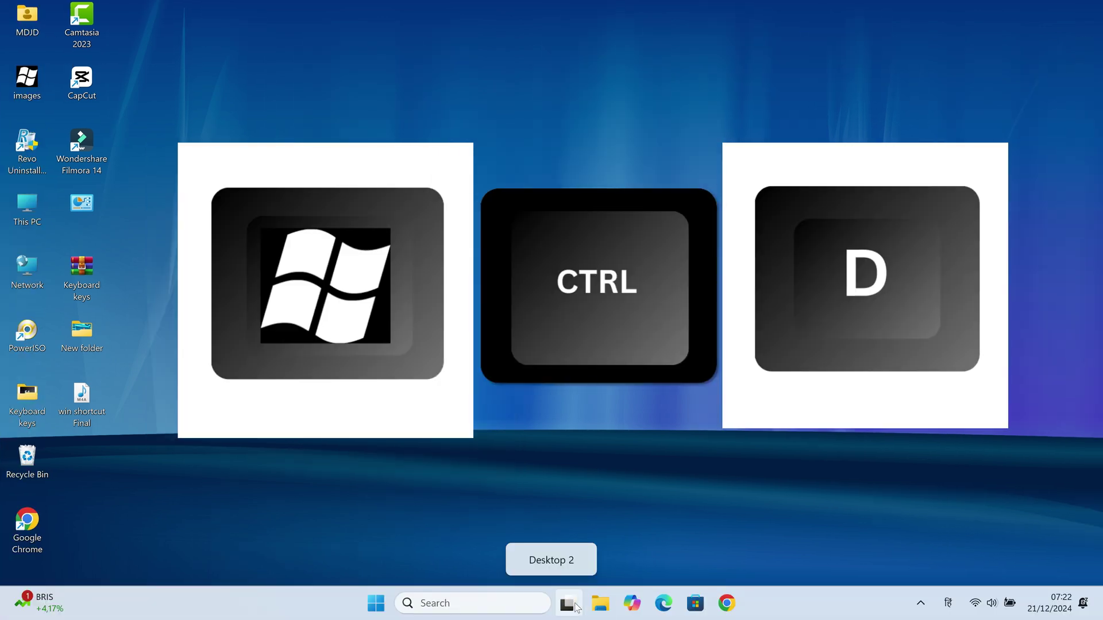
left_click(568, 603)
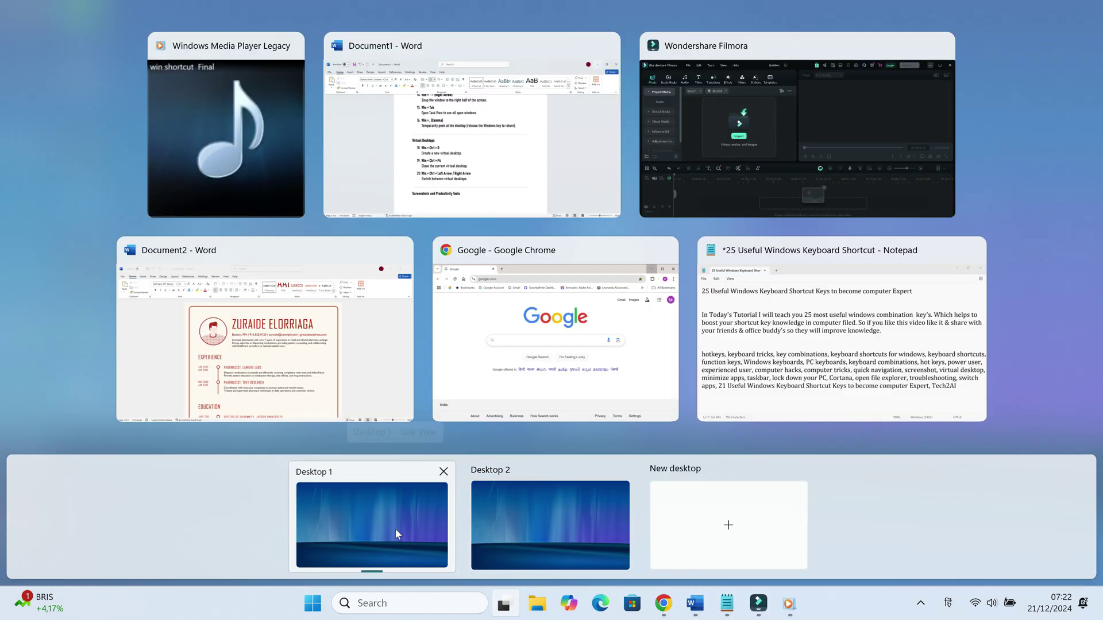
mouse_move(372, 525)
left_click(396, 531)
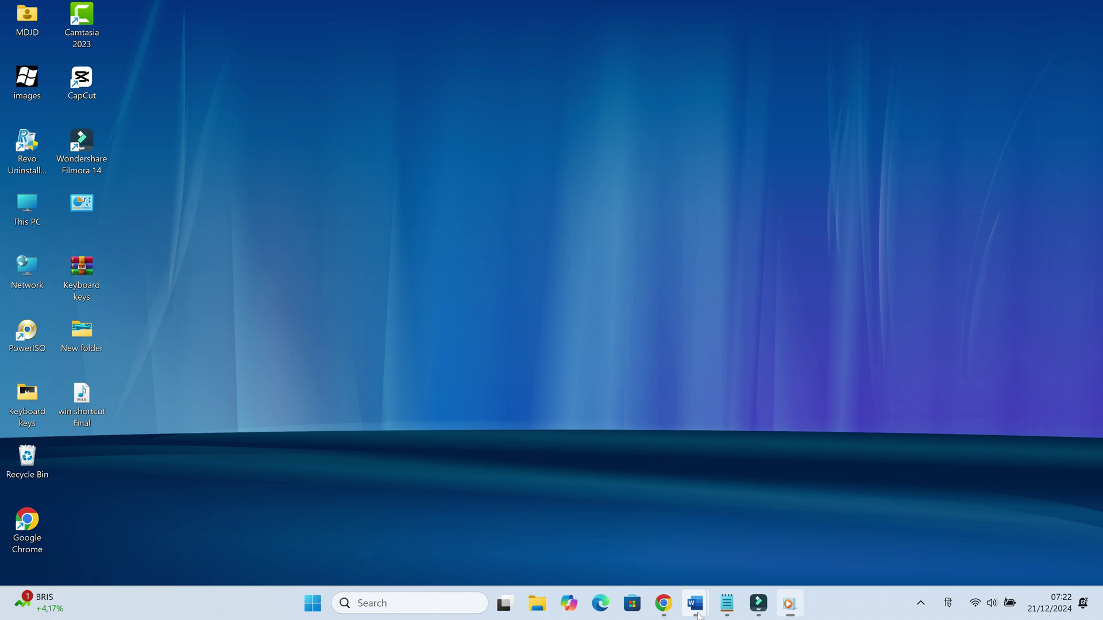
mouse_move(695, 604)
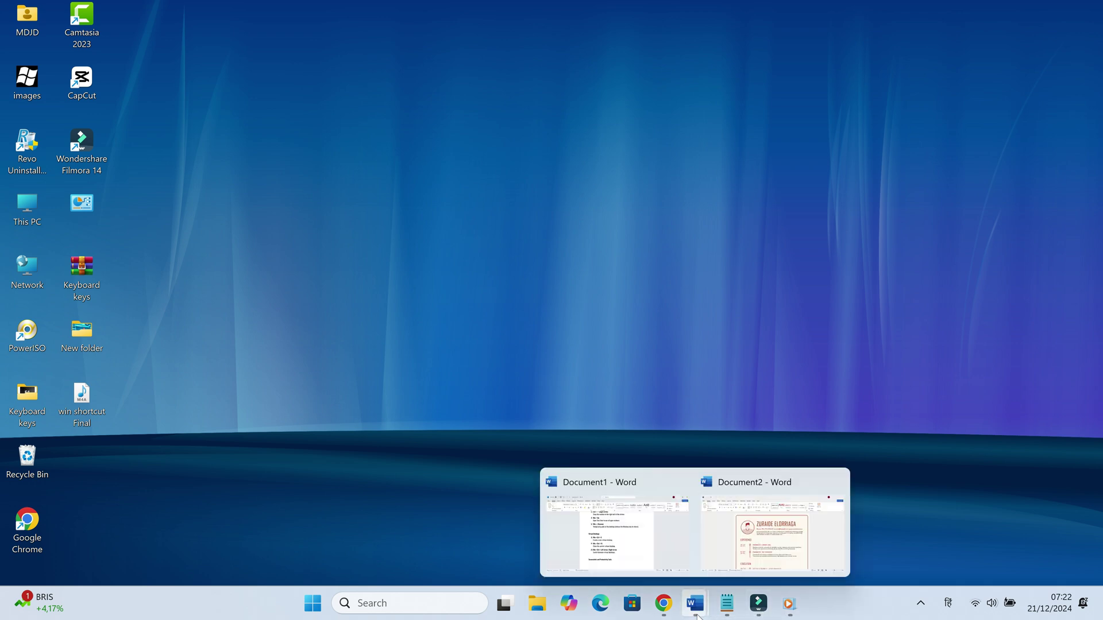
left_click(725, 559)
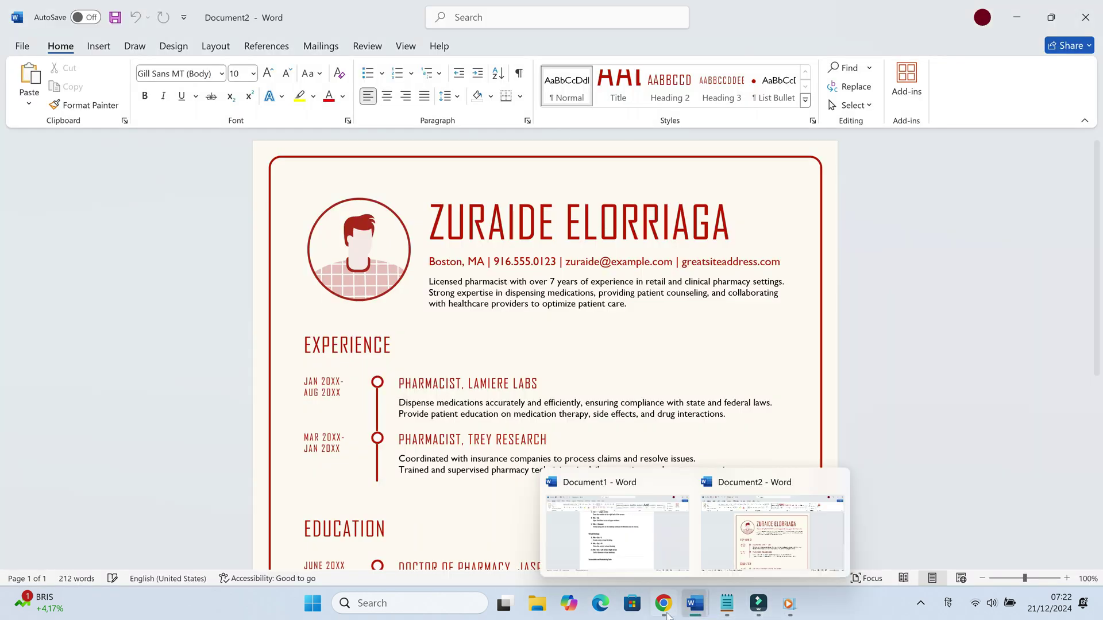
left_click(664, 606)
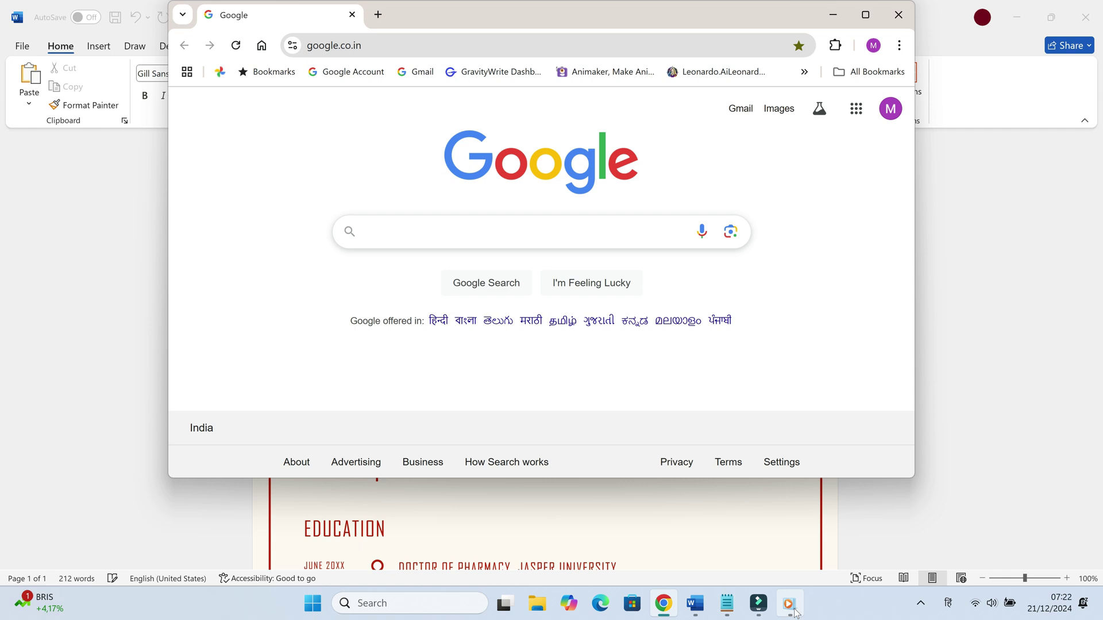
left_click(789, 606)
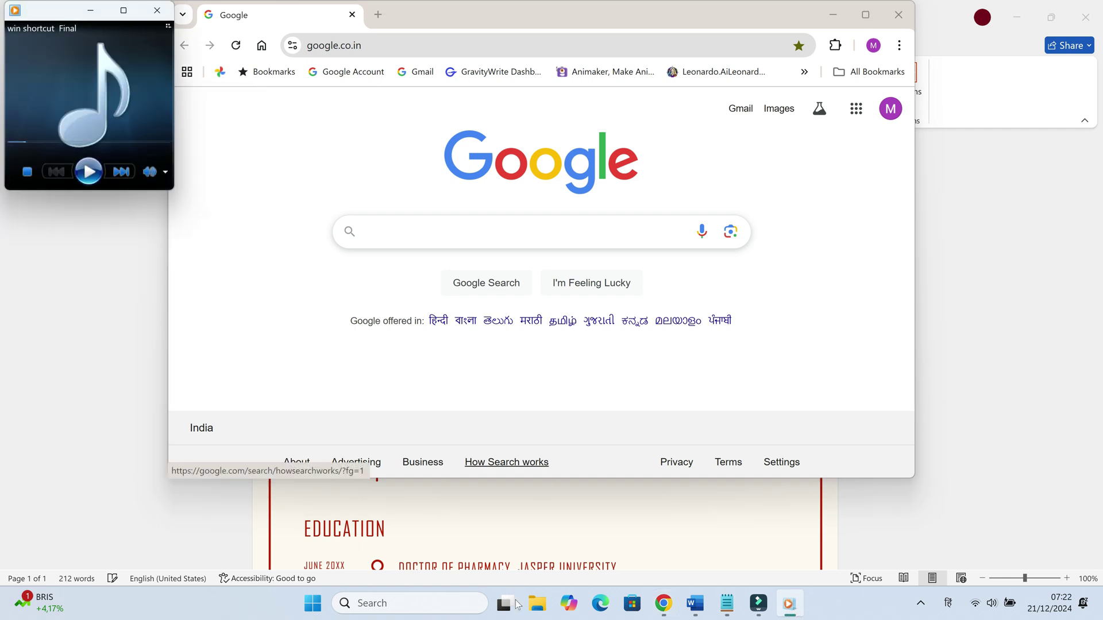
Step: Switch to Desktop 2 and create Desktops 3 and 4 with Win+Ctrl+D
left_click(512, 608)
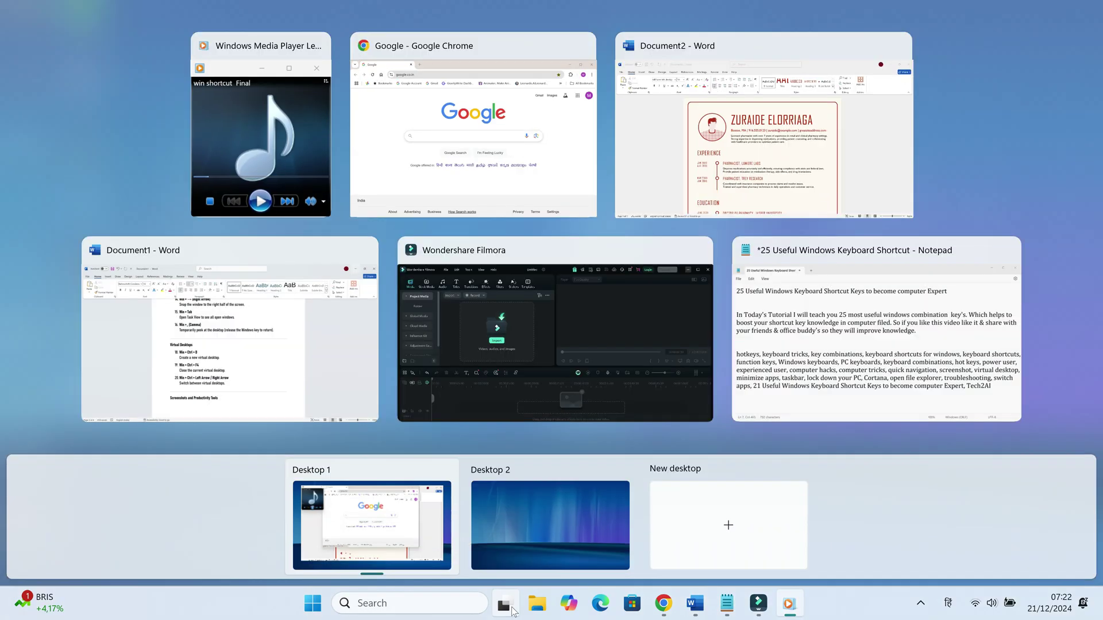
left_click(541, 551)
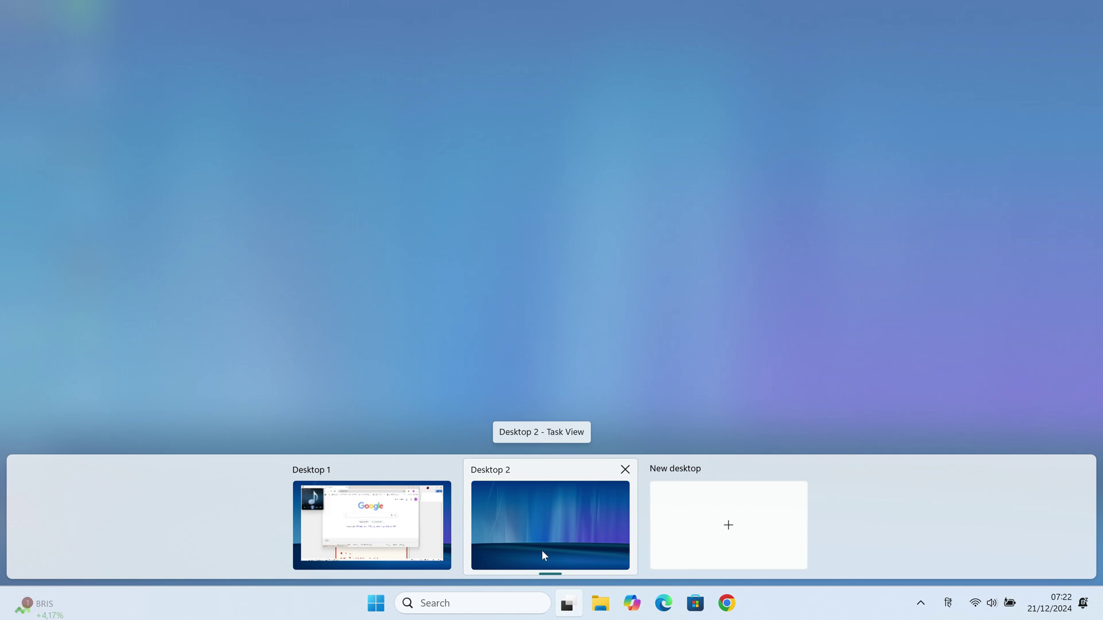
key("ctrl+super+d")
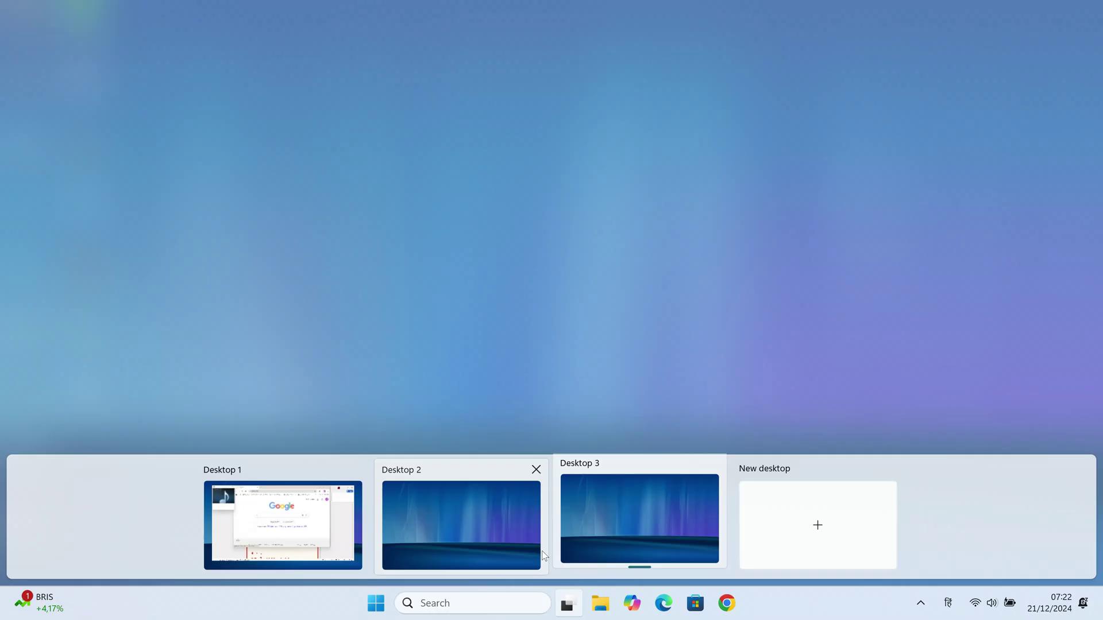
left_click(626, 552)
key("super+Tab")
key("ctrl+super+d")
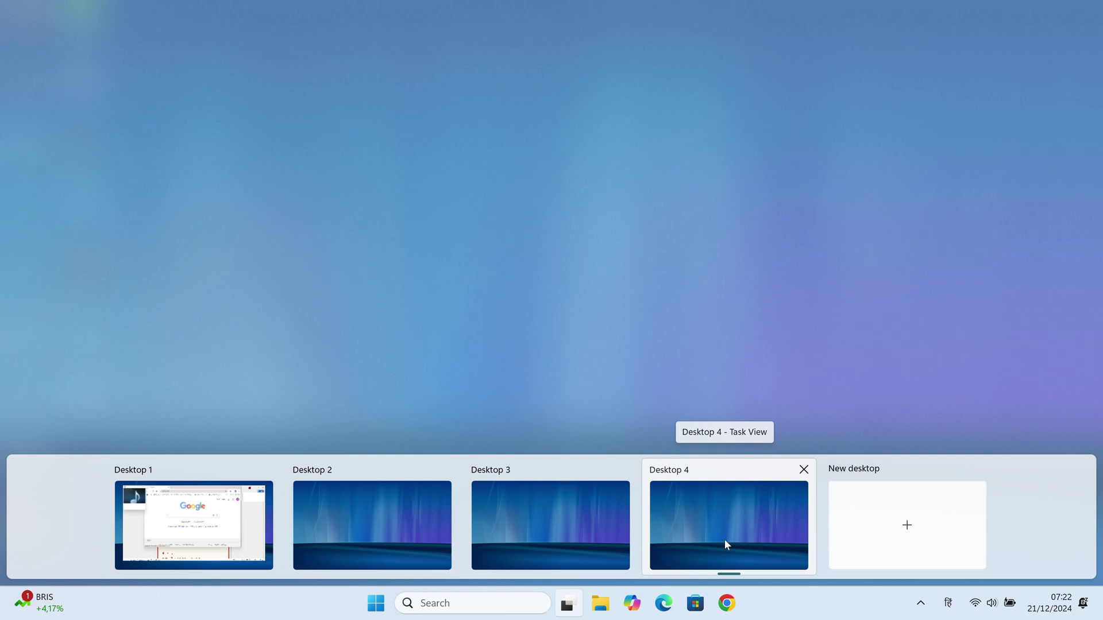
Step: Close Desktops 4 and 2 with Win+Ctrl+F4 and return to Desktop 1
key("ctrl+super+F4")
key("ctrl+super+F4")
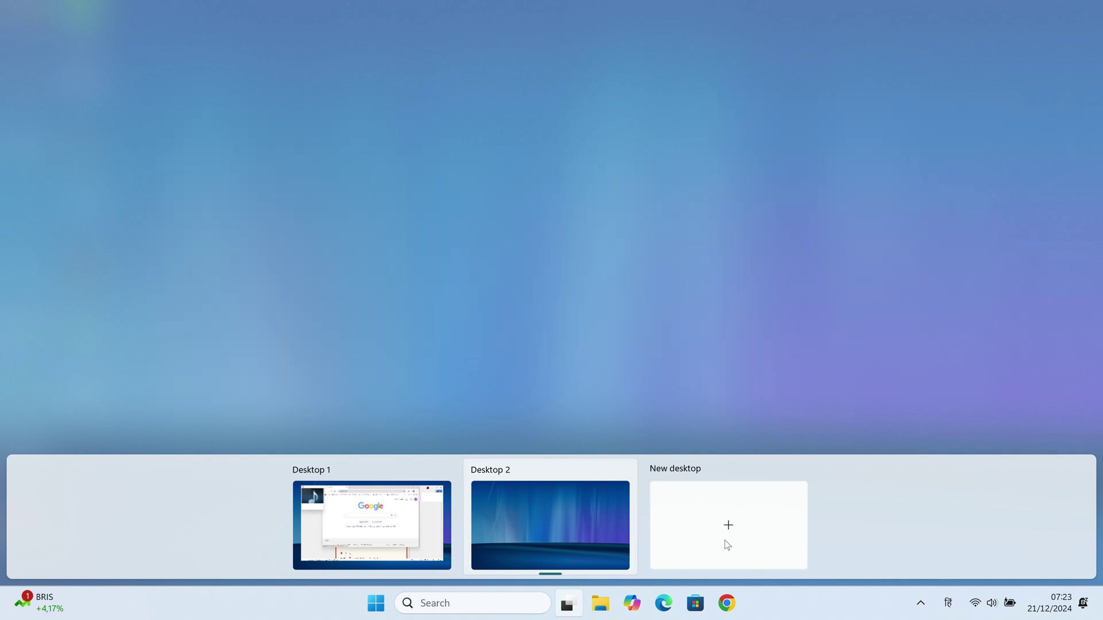
key("ctrl+super+F4")
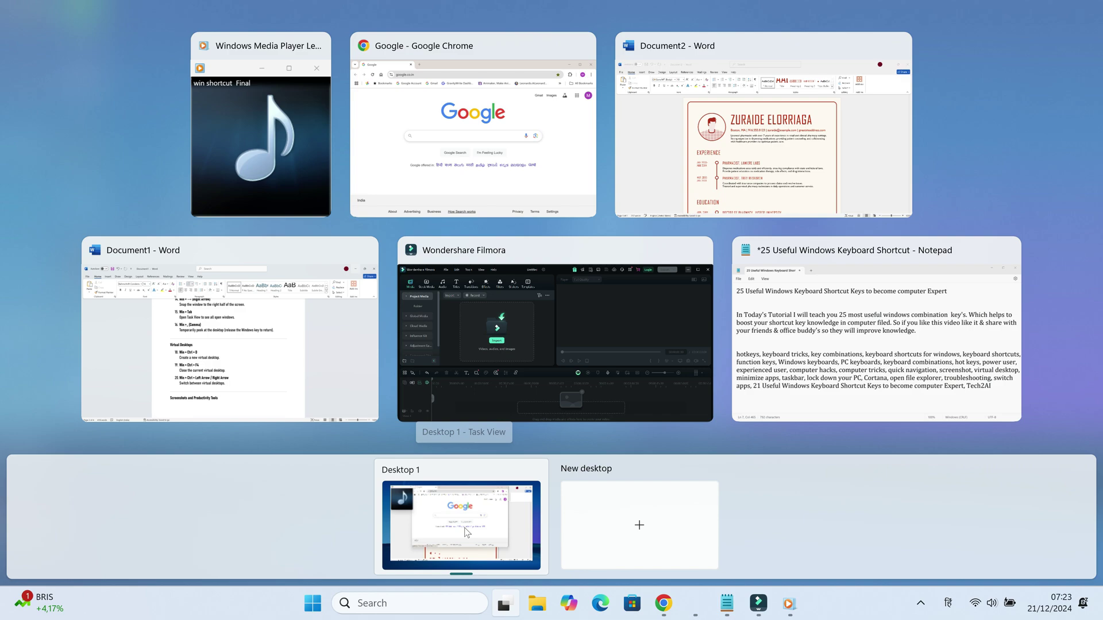
left_click(465, 531)
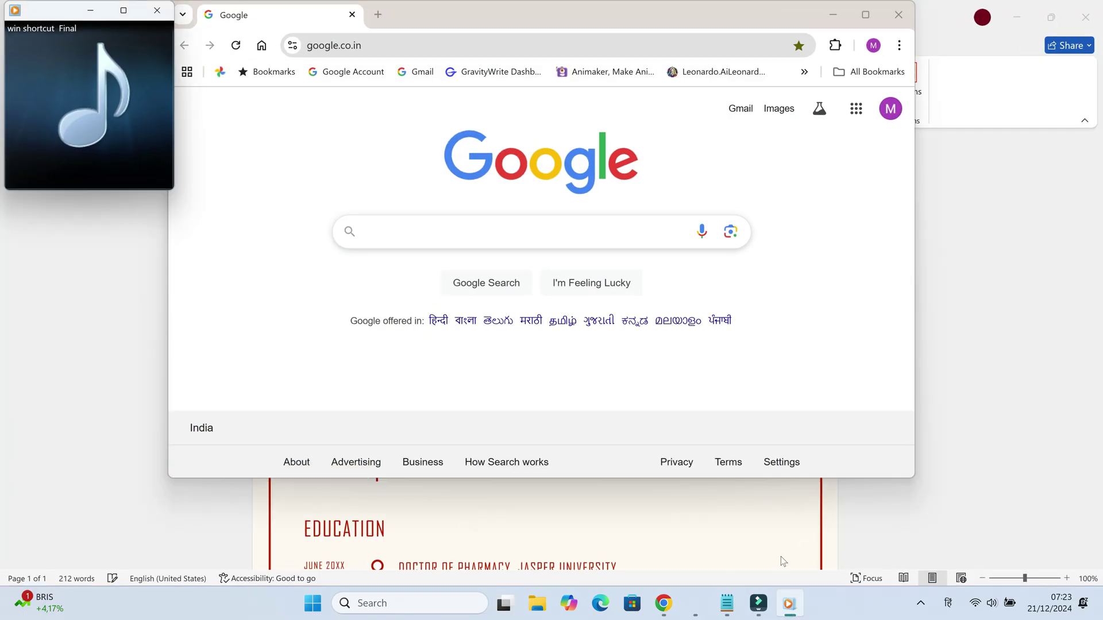
Step: Minimize Chrome and Word, and close the media player
left_click(833, 14)
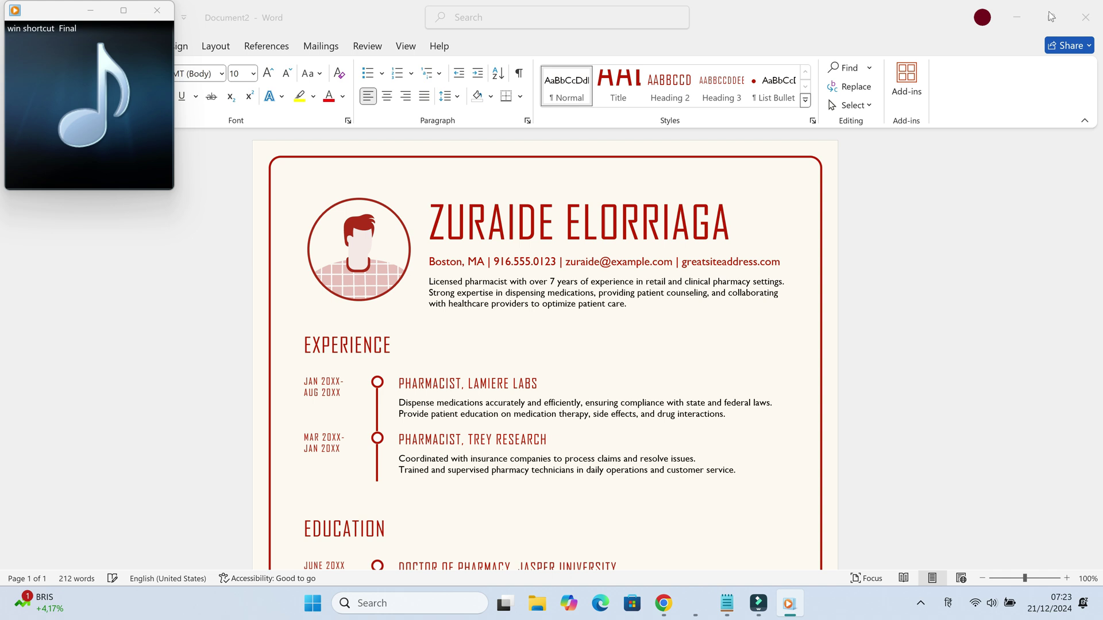
key("super+d")
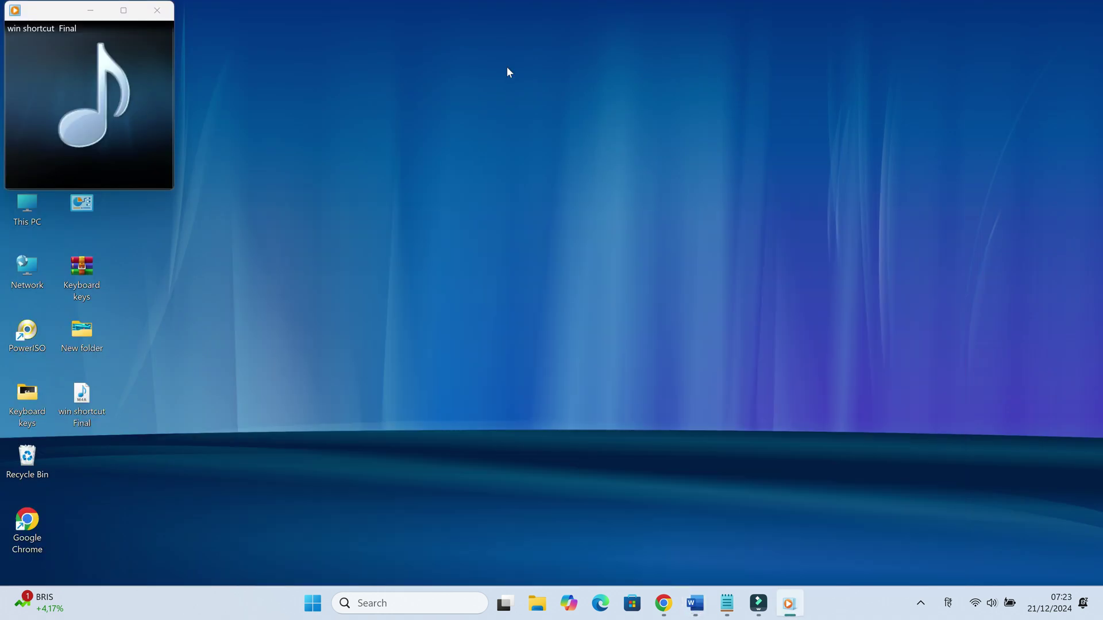
left_click(157, 10)
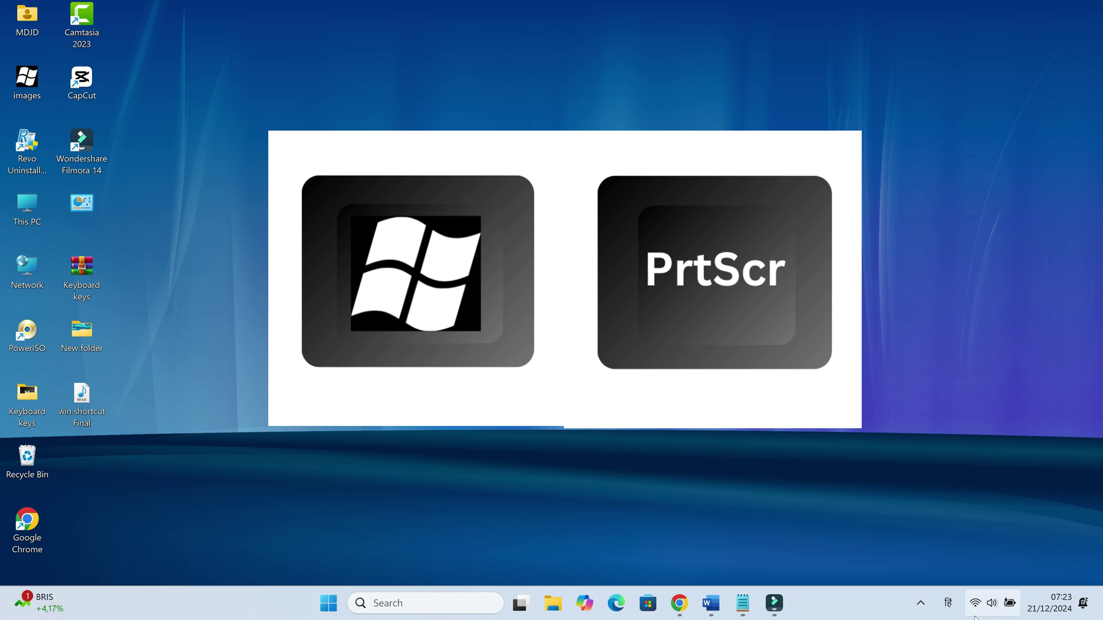
Step: Bring Chrome back maximized and run a Google search for 'news'
key("alt+Tab")
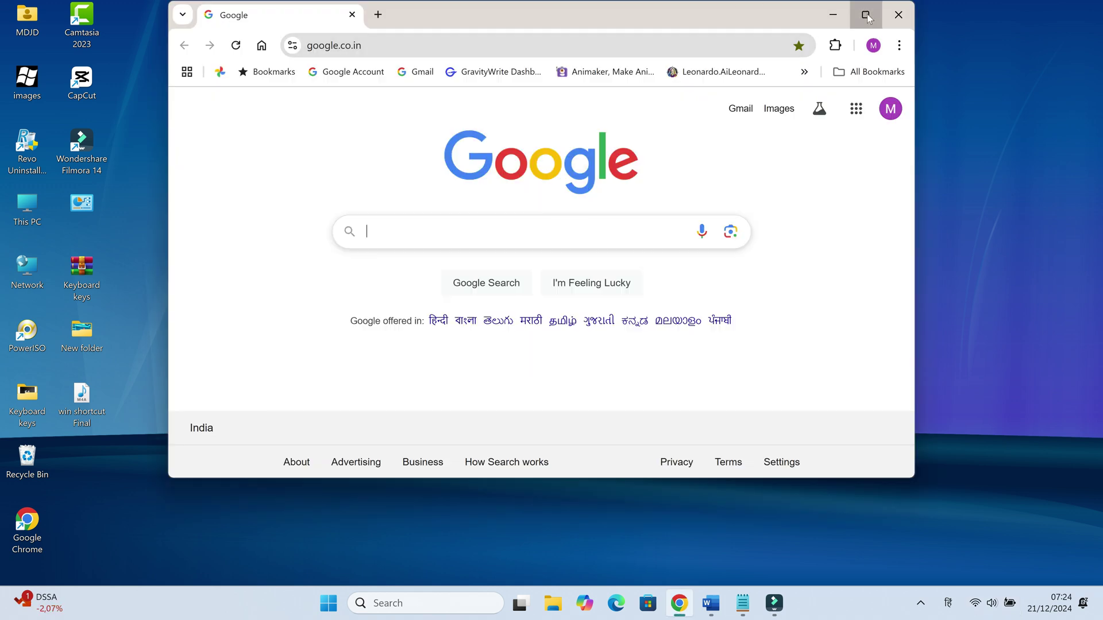
left_click(865, 14)
left_click(430, 269)
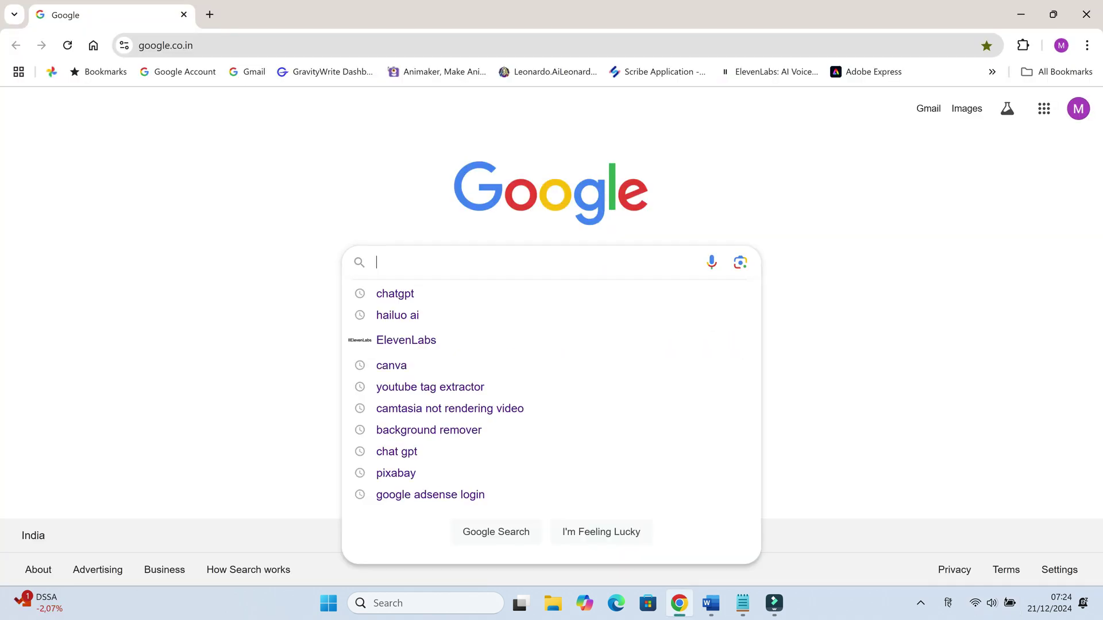
type("news")
left_click(402, 293)
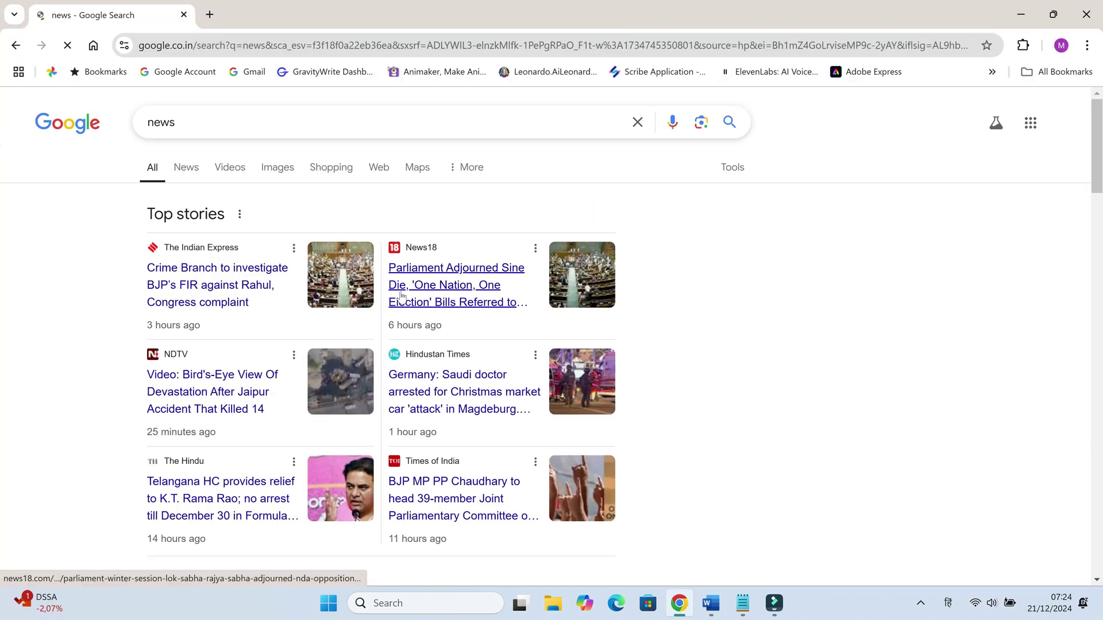
Step: Open the Indian Express Crime Branch article and dismiss the sign-in and news-alert pop-ups
left_click(223, 272)
scroll(1087, 142, "down", 2)
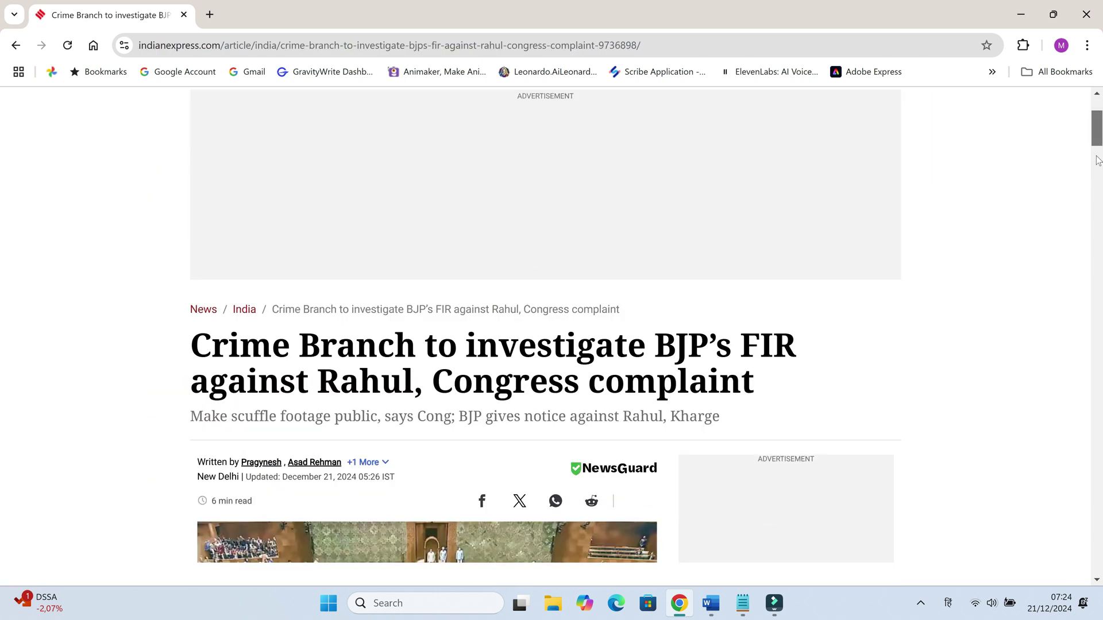
scroll(1093, 151, "down", 4)
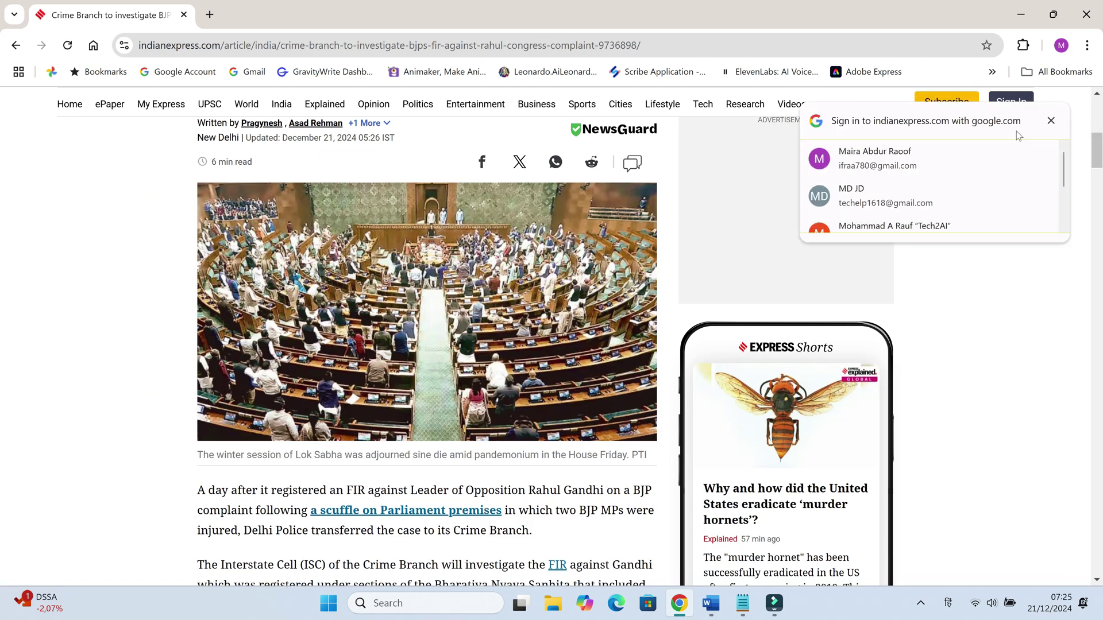
left_click(1051, 121)
left_click(570, 171)
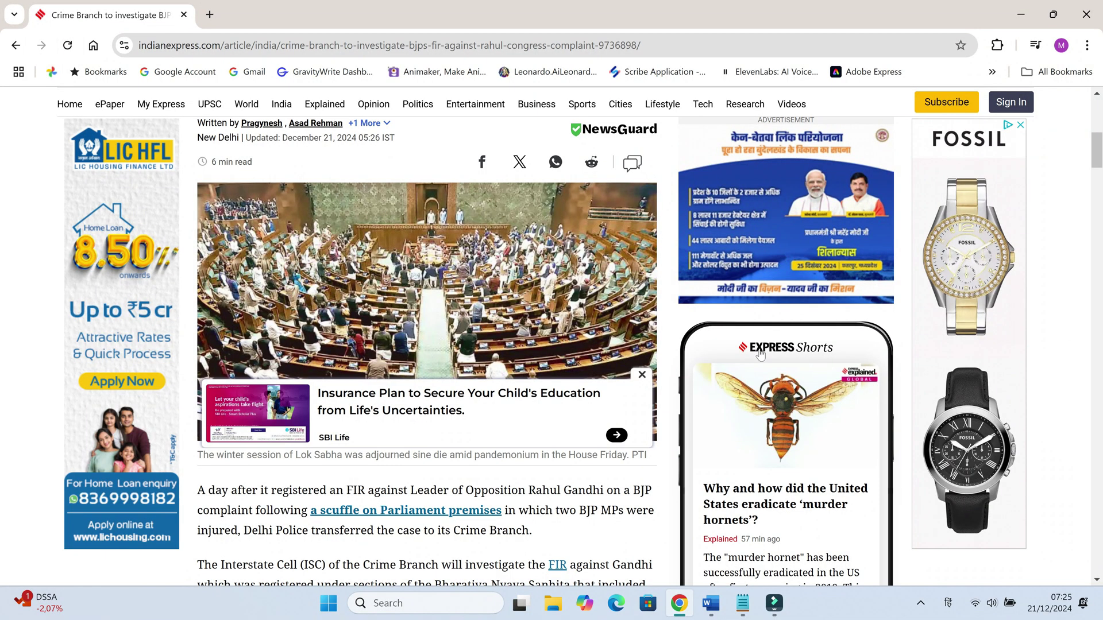
Step: View the newest screenshot in File Explorer's Pictures Screenshots folder, then close the preview and folder
left_click(548, 611)
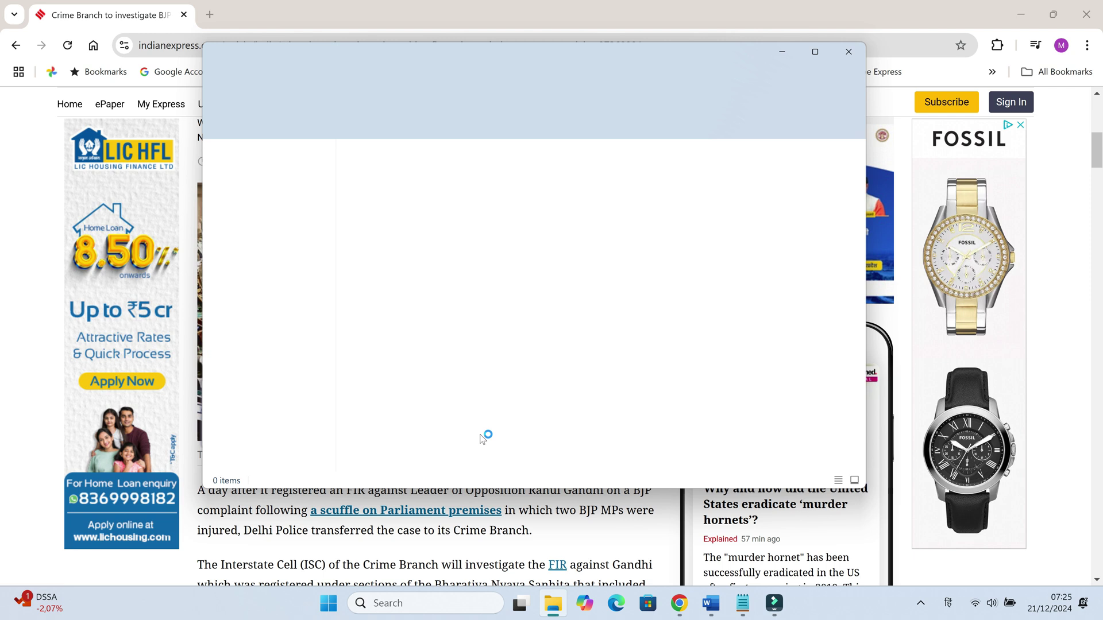
left_click(266, 267)
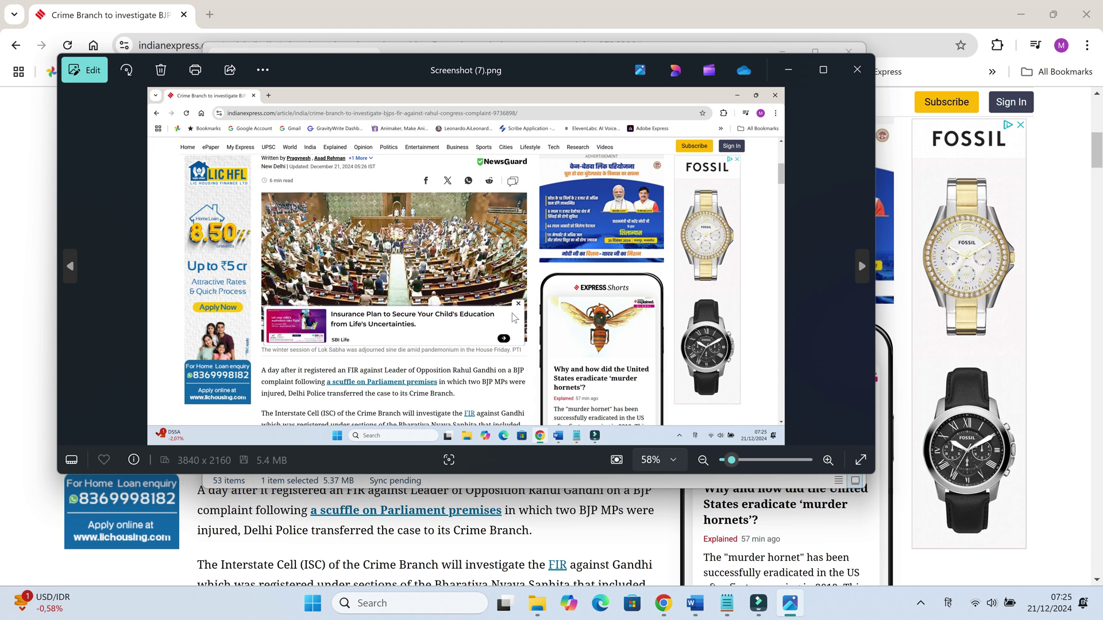
left_click(857, 70)
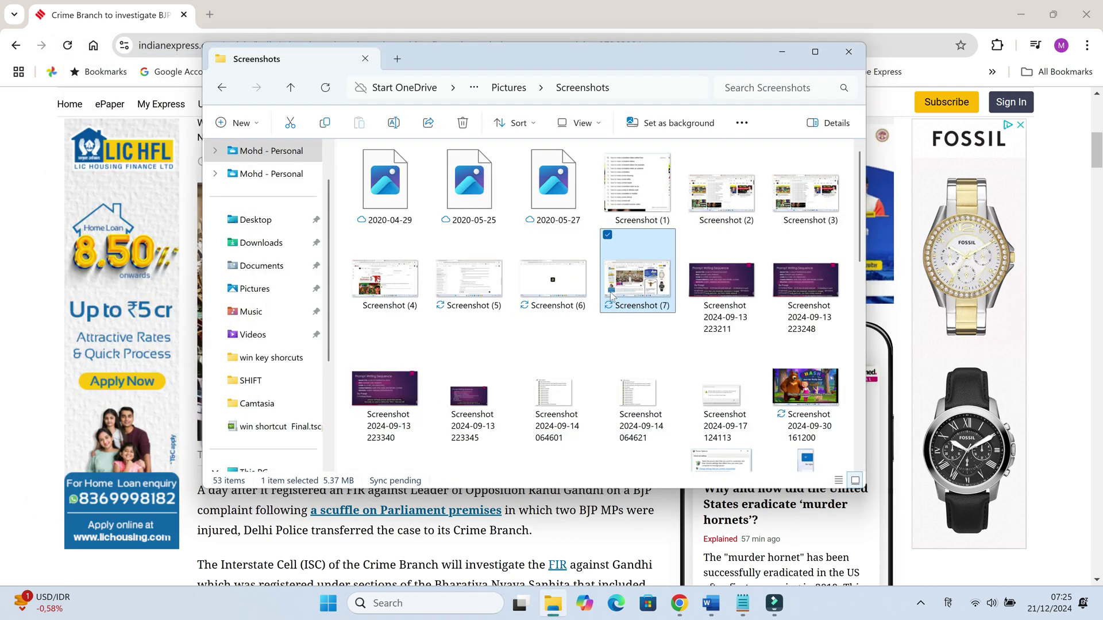
left_click(846, 54)
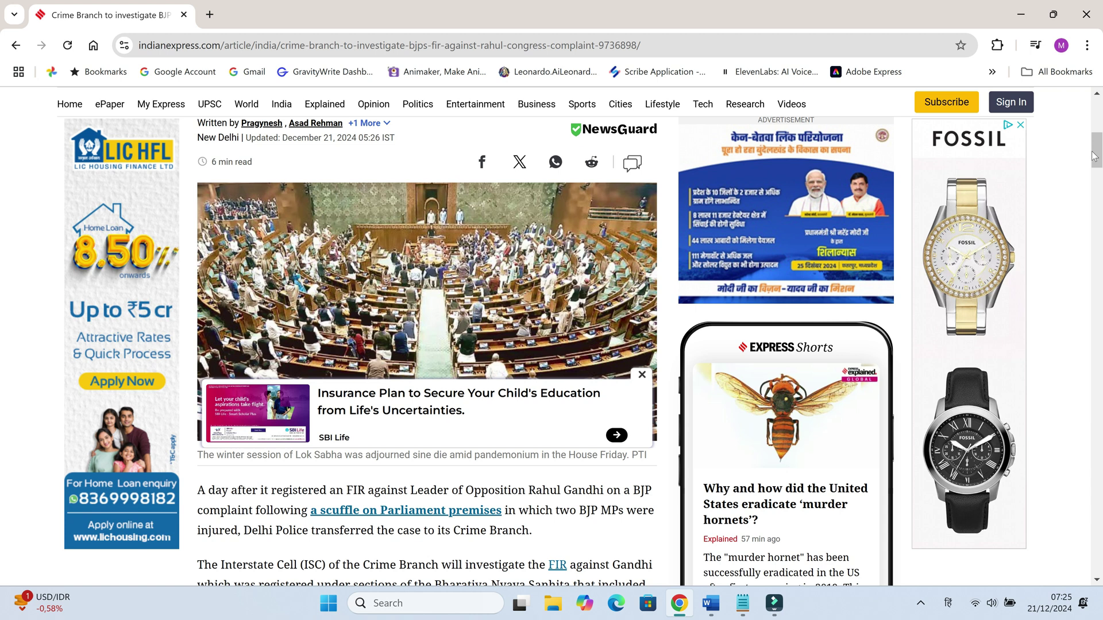
scroll(613, 436, "down", 3)
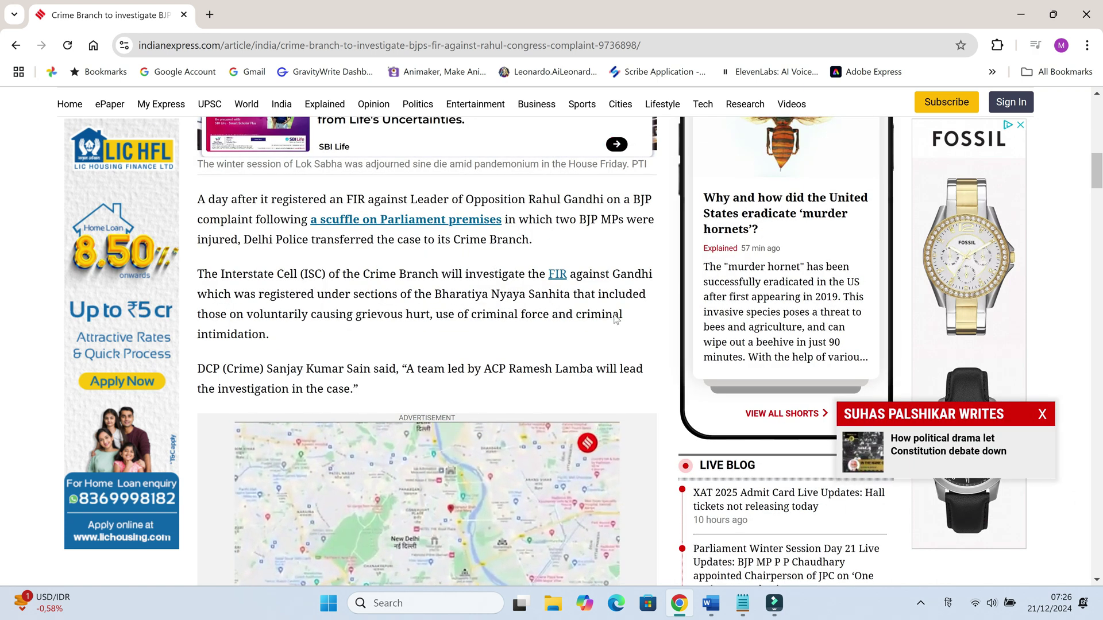
Step: Clear clipboard history, then copy the Interstate Cell, Congress complaint and Tiwari paragraphs
key("super+v")
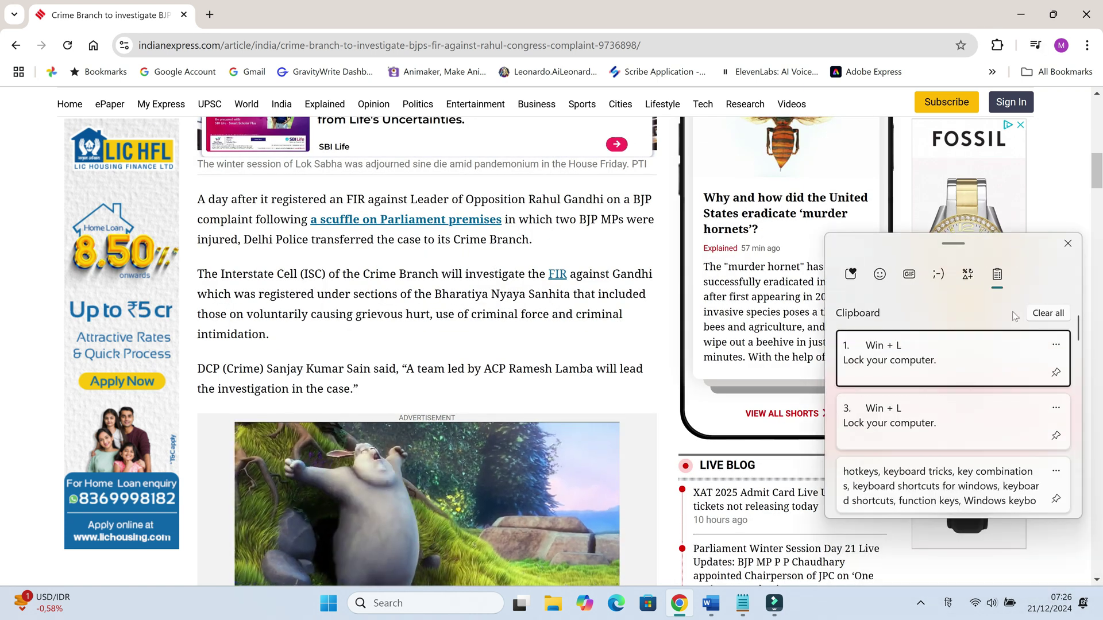
left_click(1048, 313)
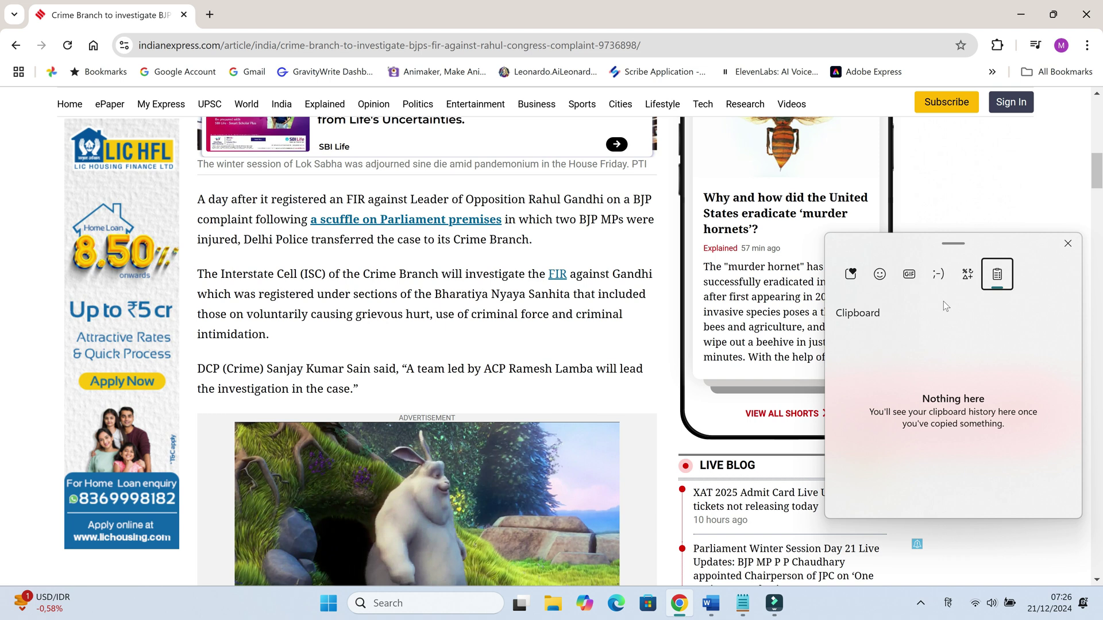
triple_click(199, 274)
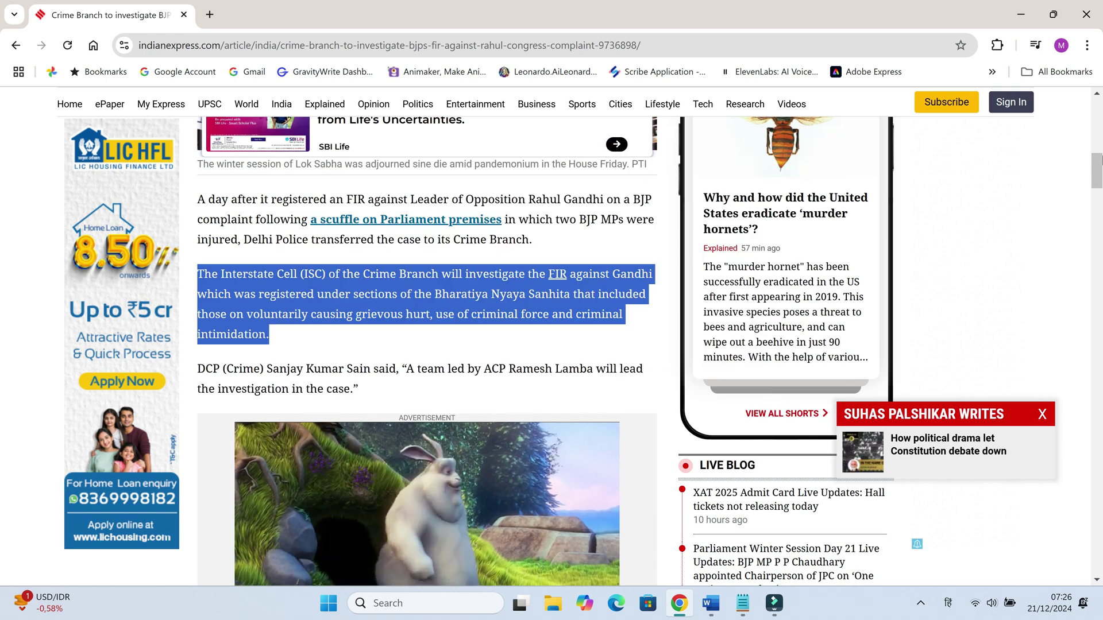
scroll(427, 346, "down", 7)
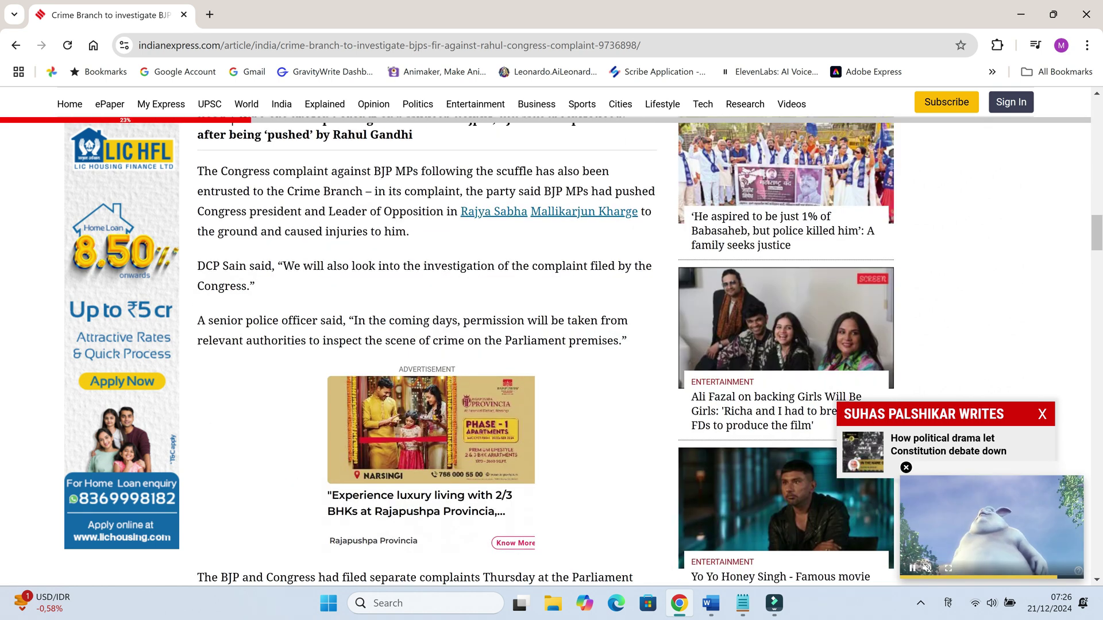
left_click_drag(199, 170, 422, 241)
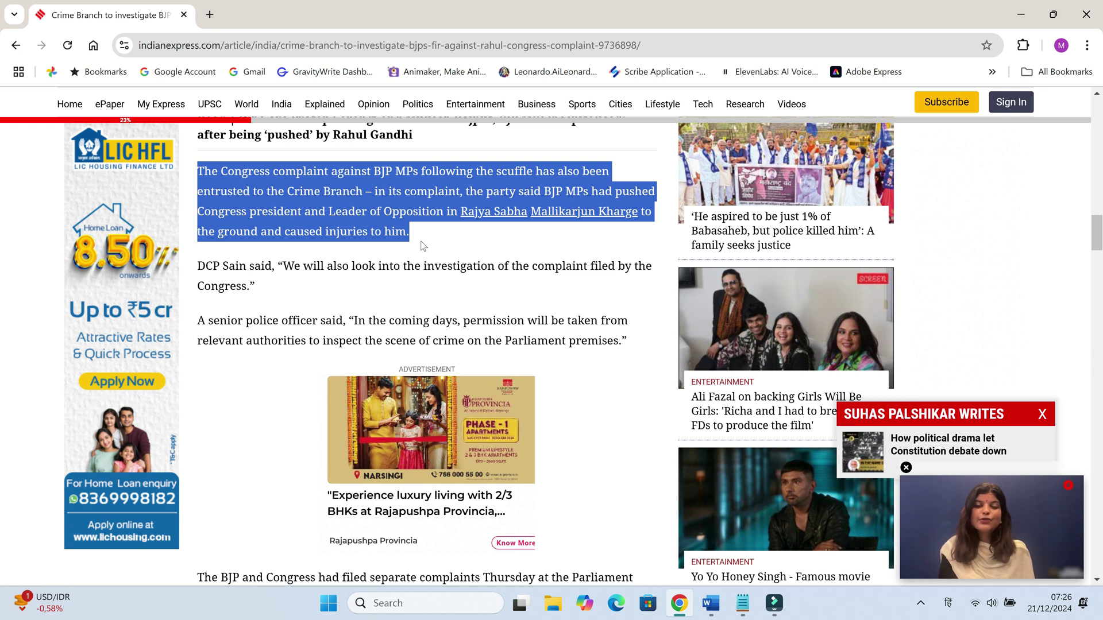
scroll(199, 252, "down", 5)
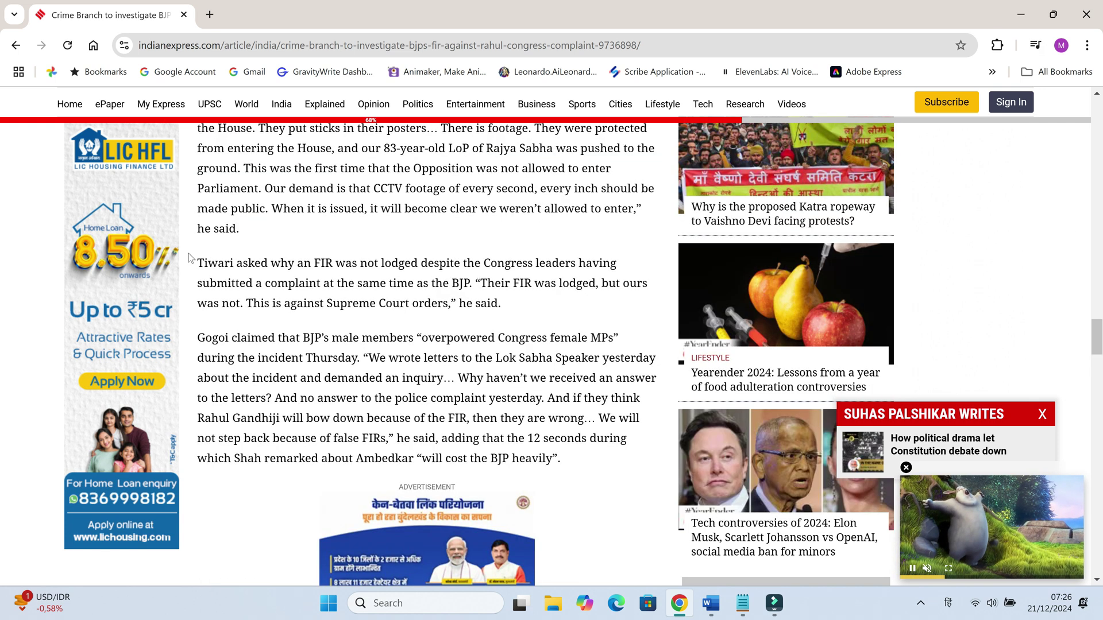
left_click_drag(197, 228, 480, 304)
left_click(198, 228)
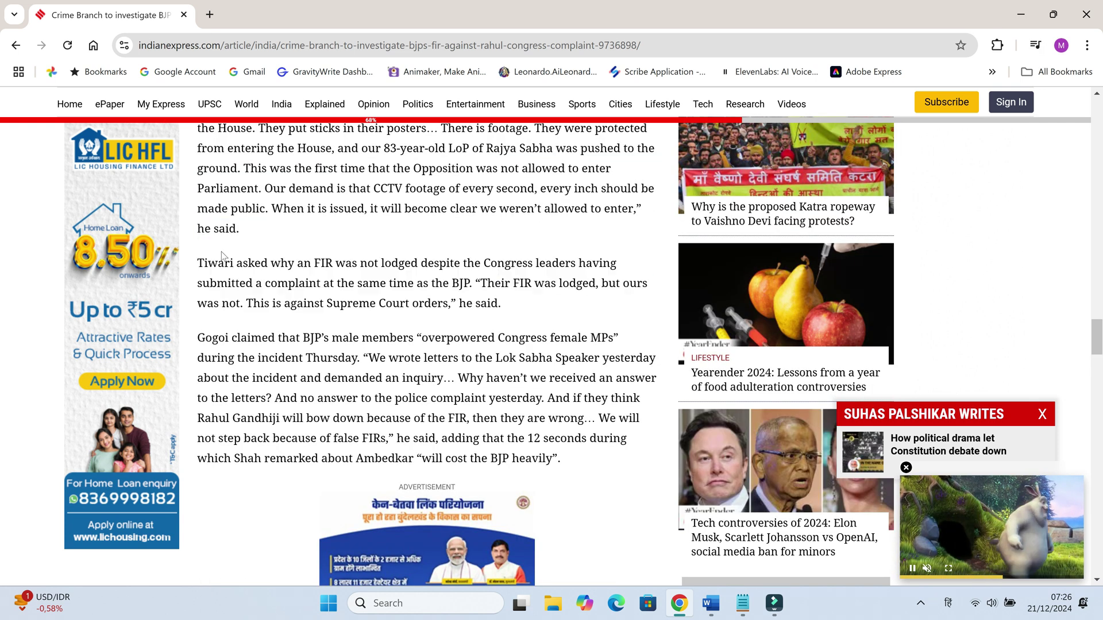
mouse_move(197, 229)
left_mouse_down()
mouse_move(492, 303)
mouse_move(197, 263)
left_mouse_up()
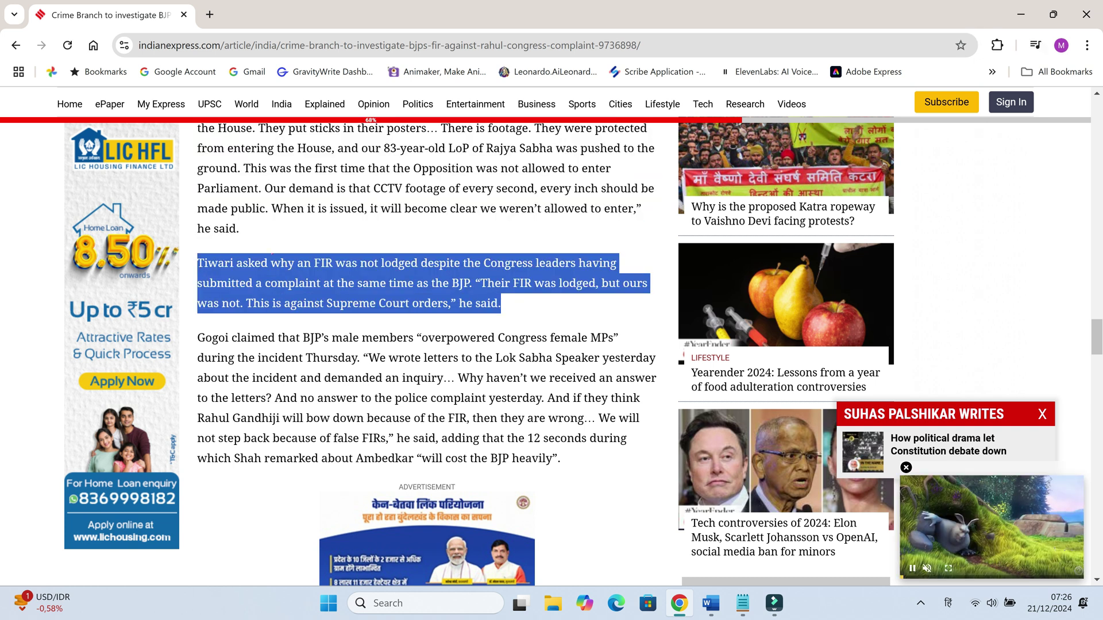
left_click(604, 266)
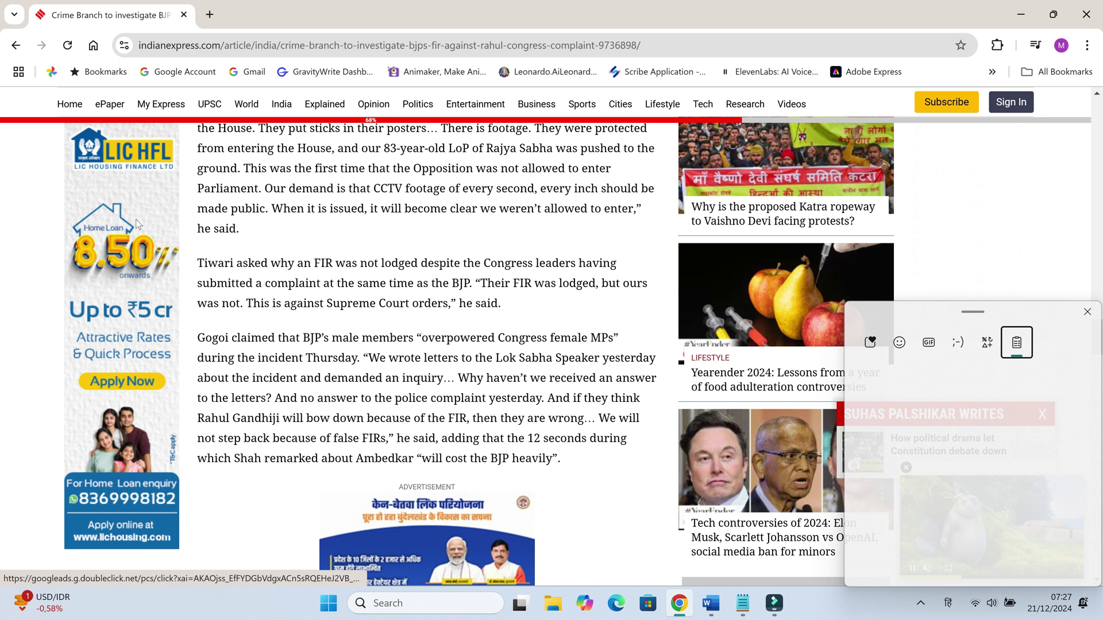
Step: Review the three clipboard entries, close the panel, show the desktop and open the recorder's tray menu
key("super+v")
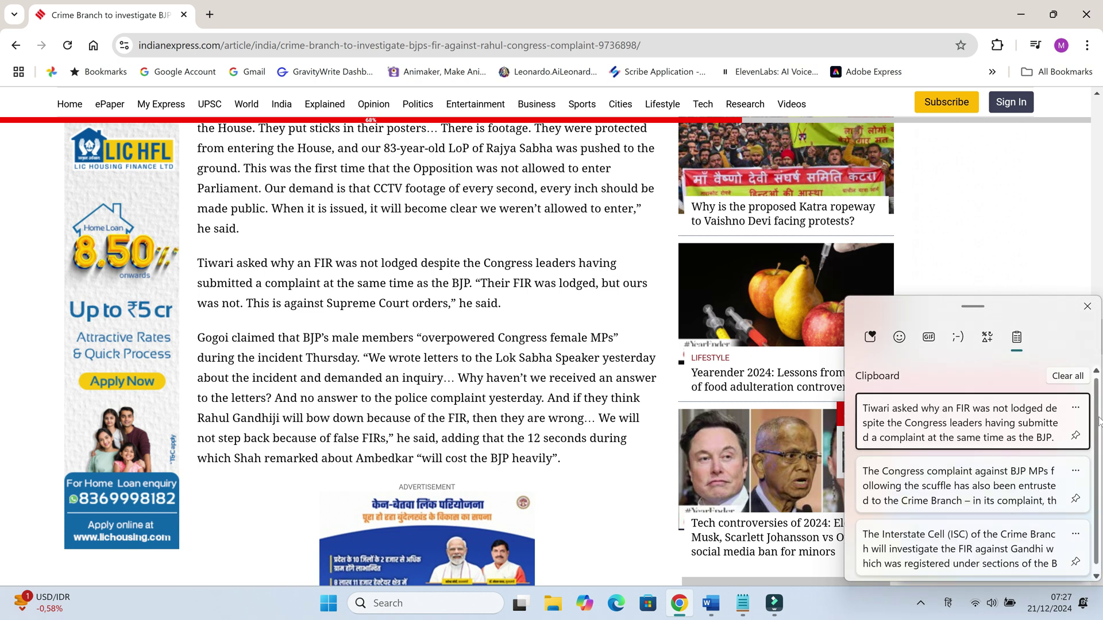
scroll(983, 487, "down", 1)
left_click_drag(1020, 315, 1004, 283)
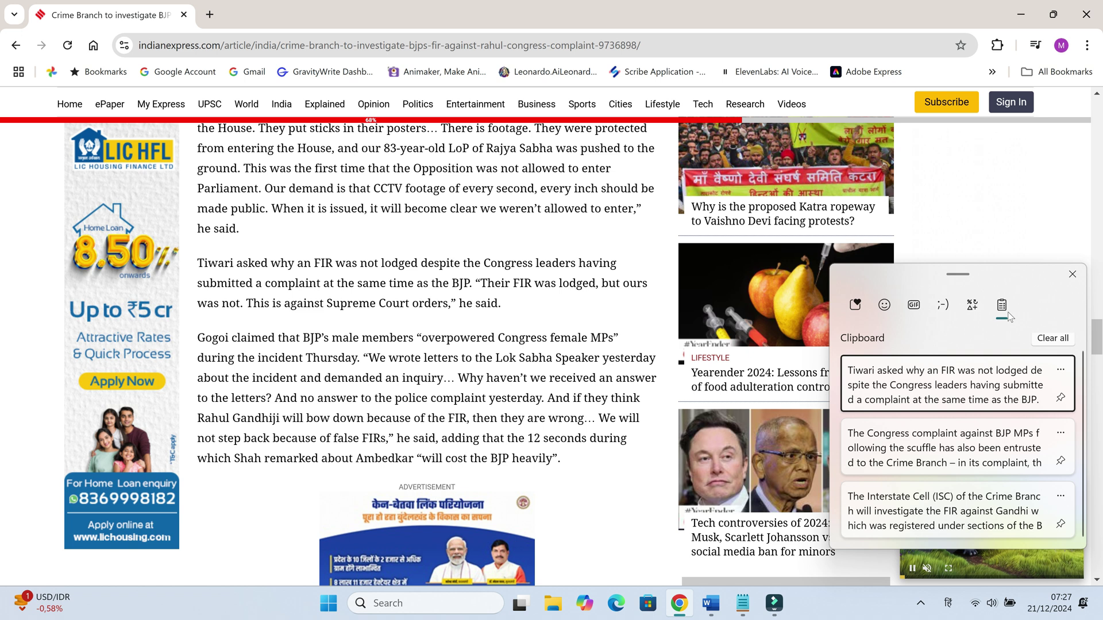
left_click(997, 224)
key("super+d")
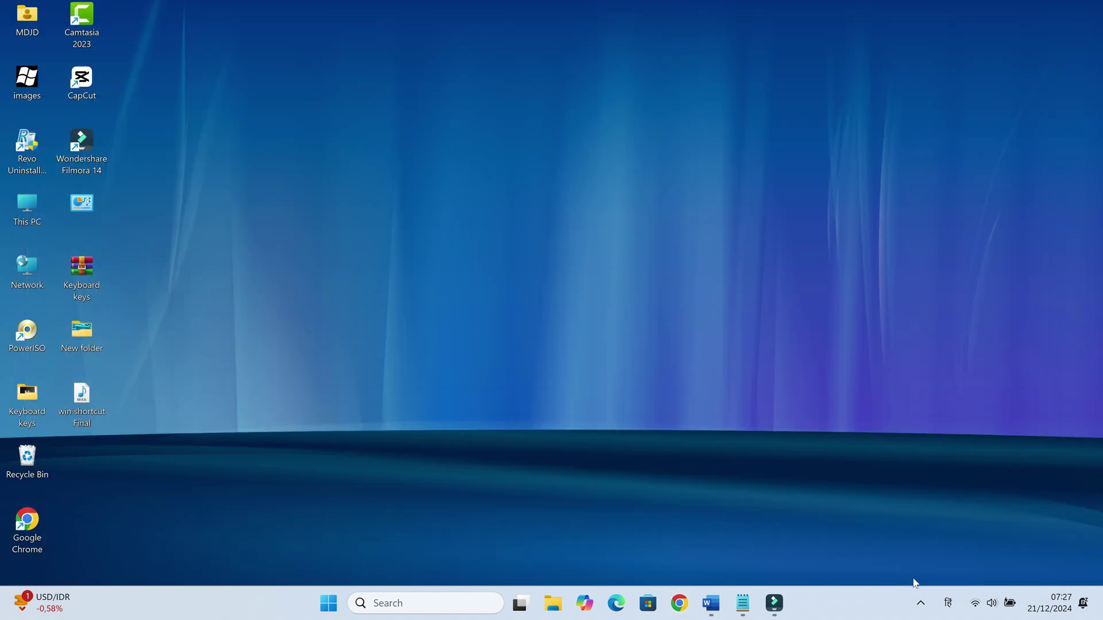
left_click(921, 604)
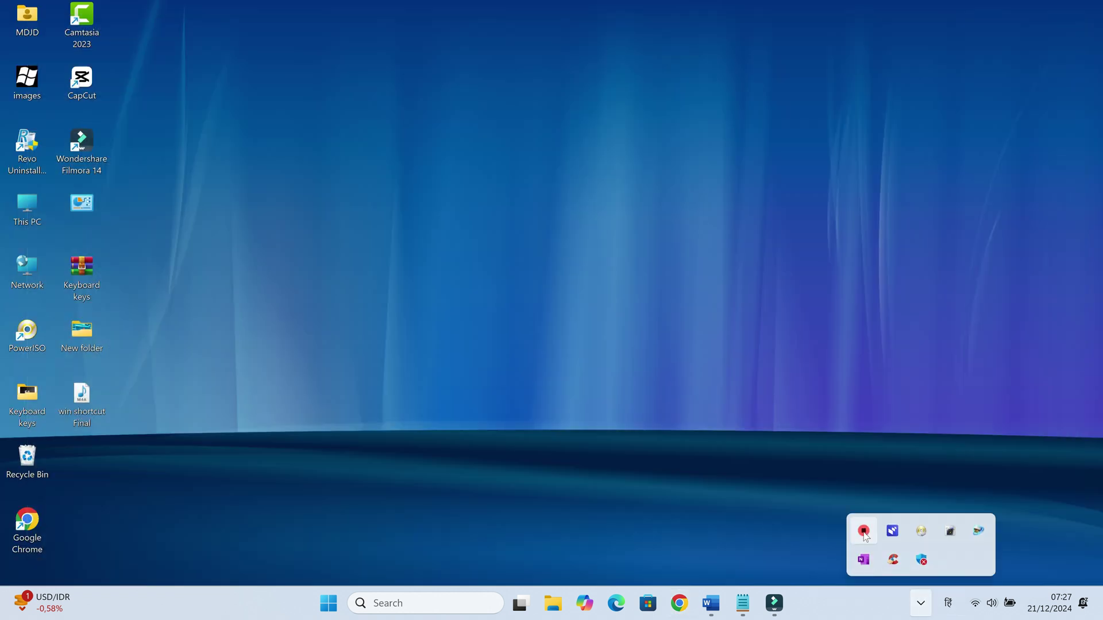
right_click(864, 533)
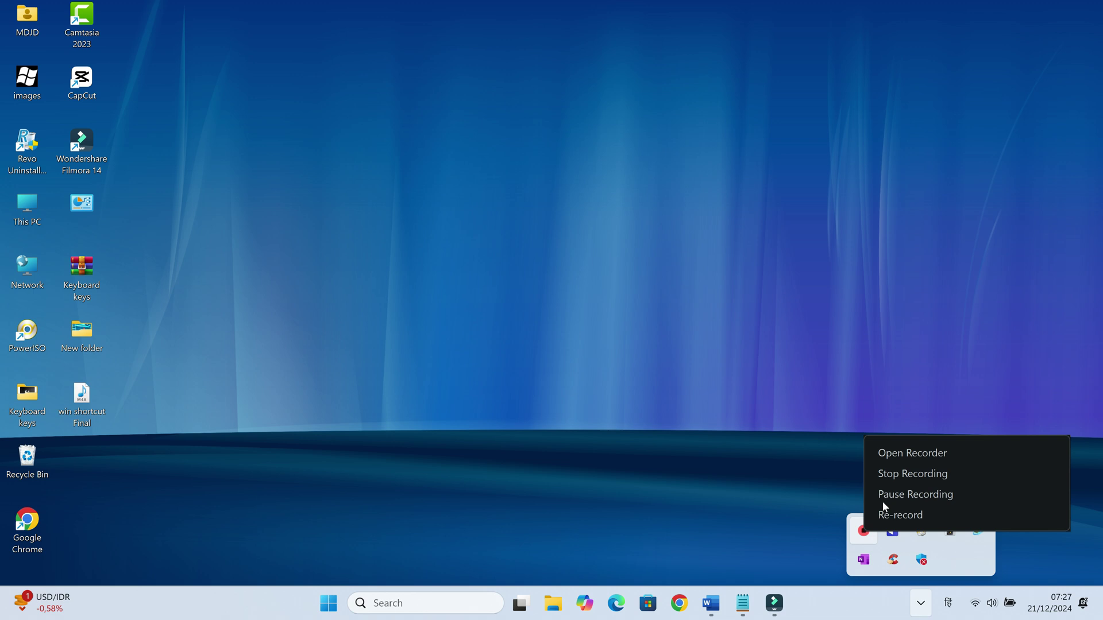
Step: Pause the recording, then start Magnifier with Win+Plus and zoom in twice on the desktop
left_click(887, 497)
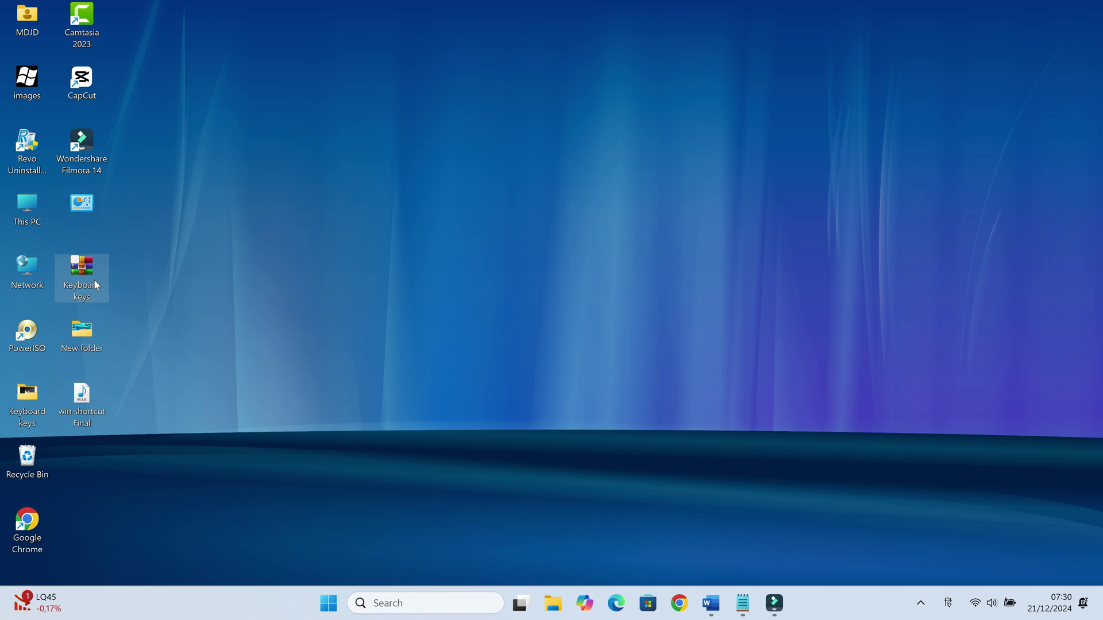
key("super+plus")
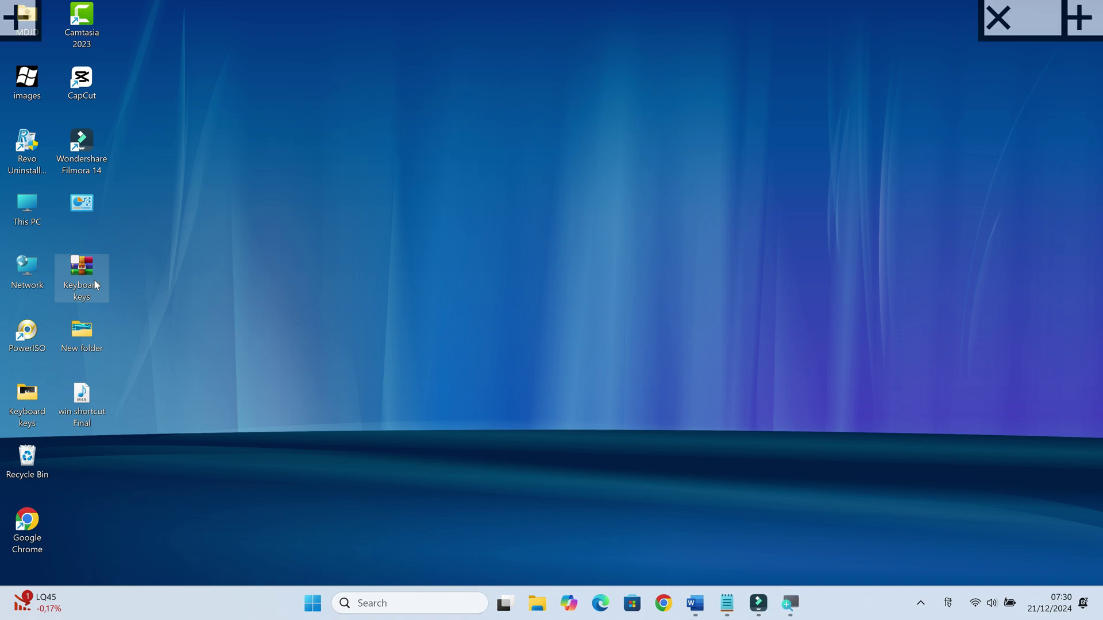
key("super+plus")
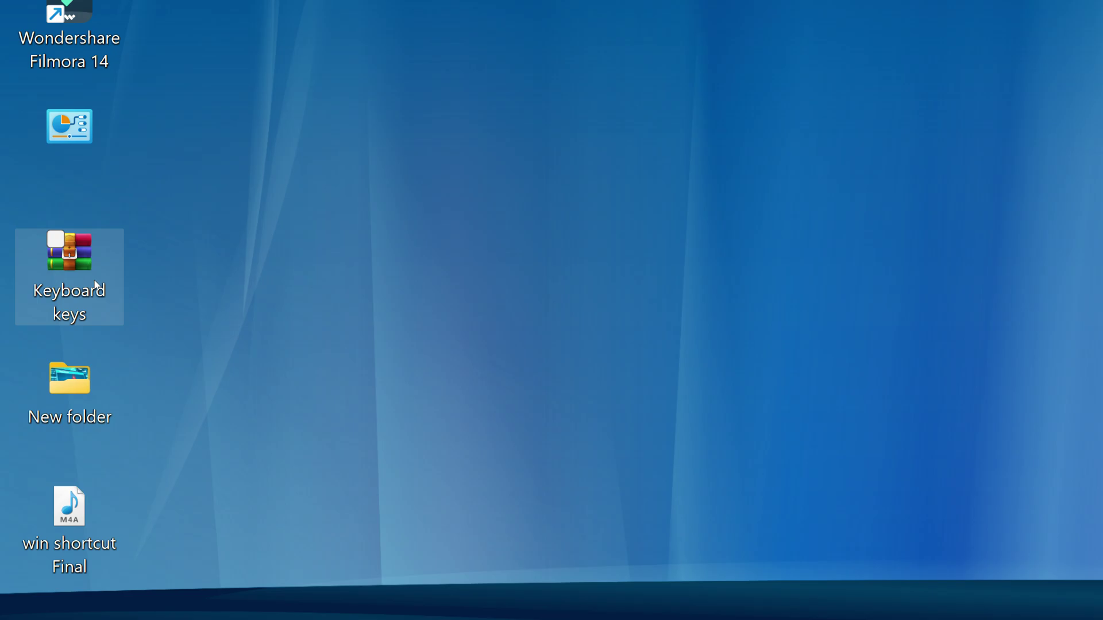
key("super+plus")
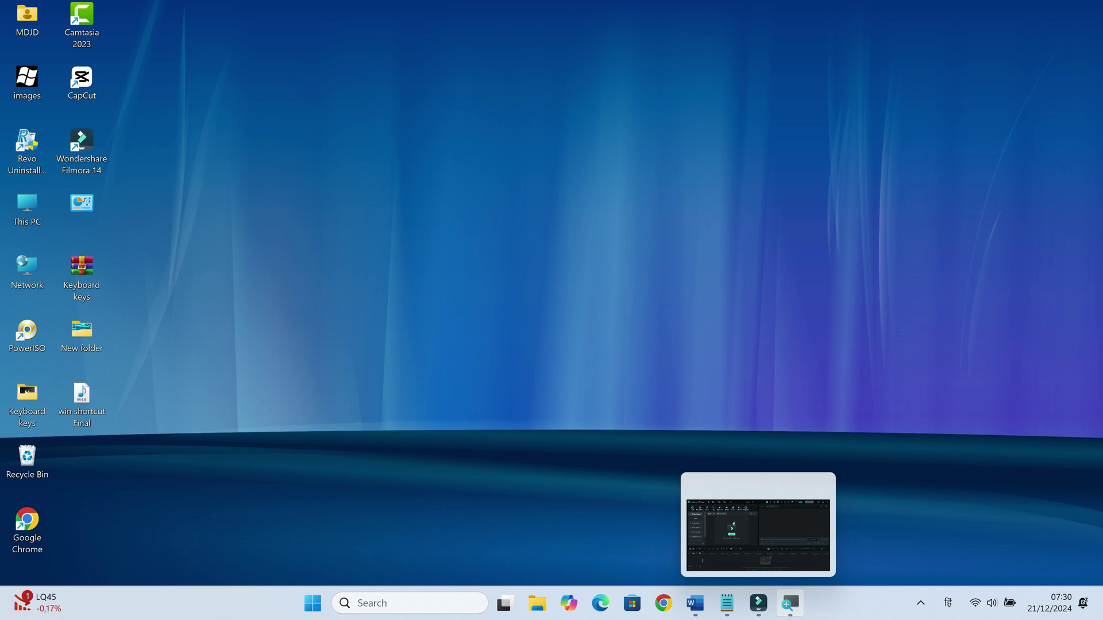
Step: Show the Magnifier toolbar from its taskbar thumbnail and launch the Settings app
left_click(790, 606)
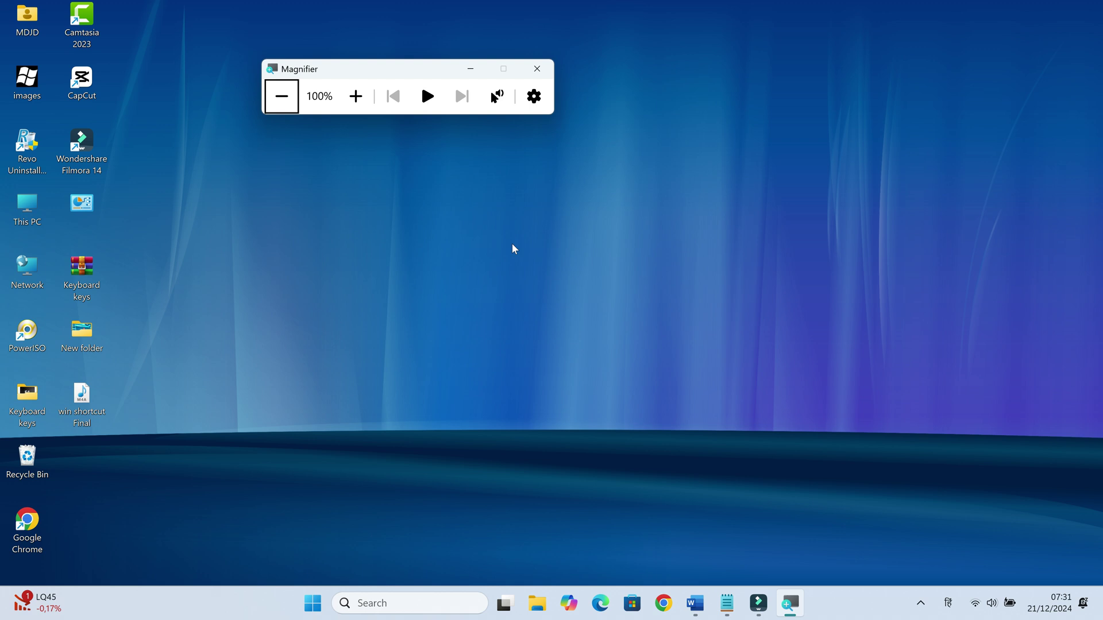
key("super+ctrl+m")
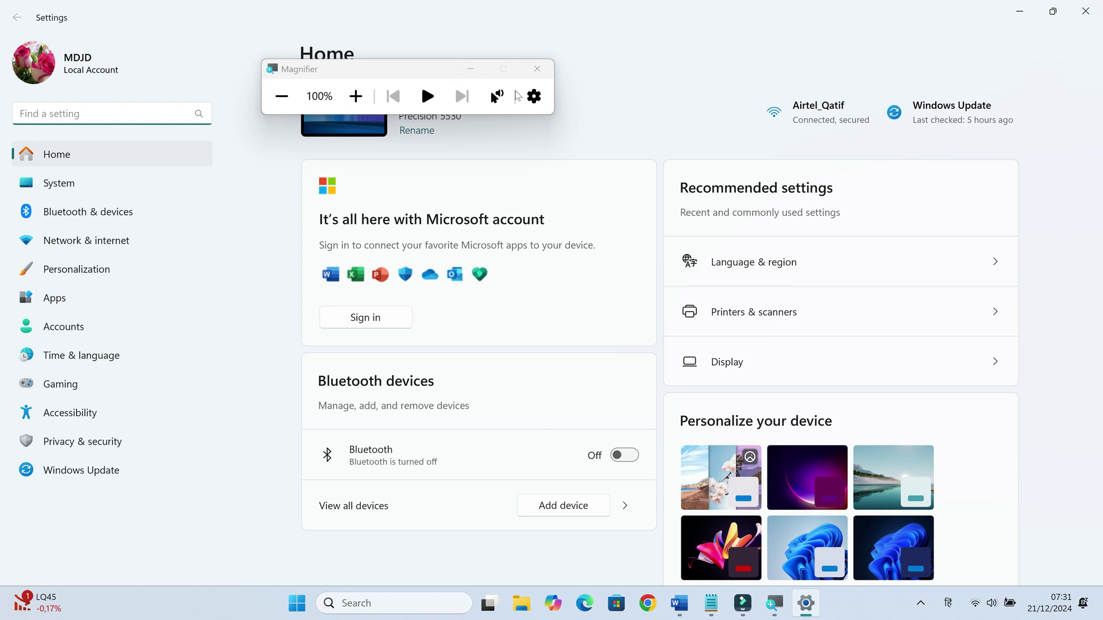
Step: Go to Accessibility, minimize the Magnifier toolbar, and open the Vision > Magnifier page
left_click(84, 410)
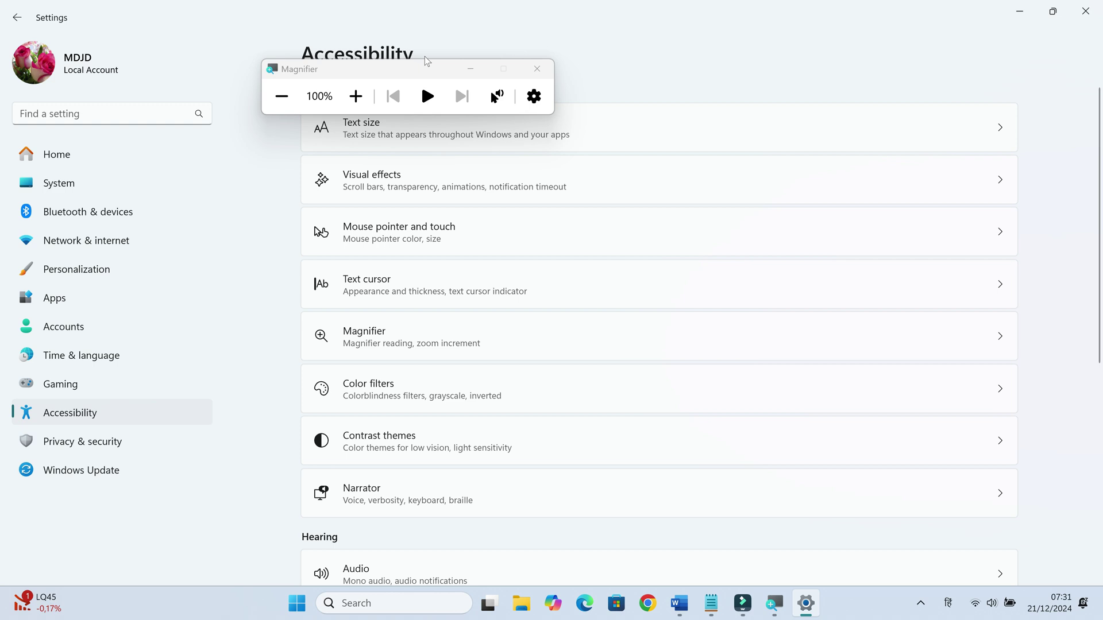
left_click(470, 71)
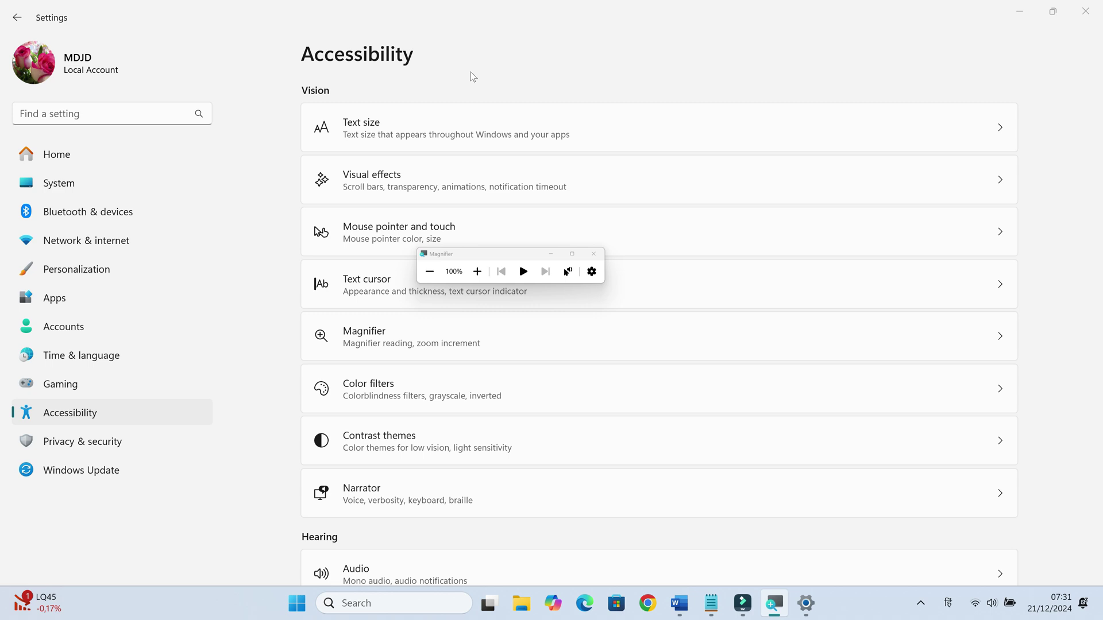
left_click(655, 346)
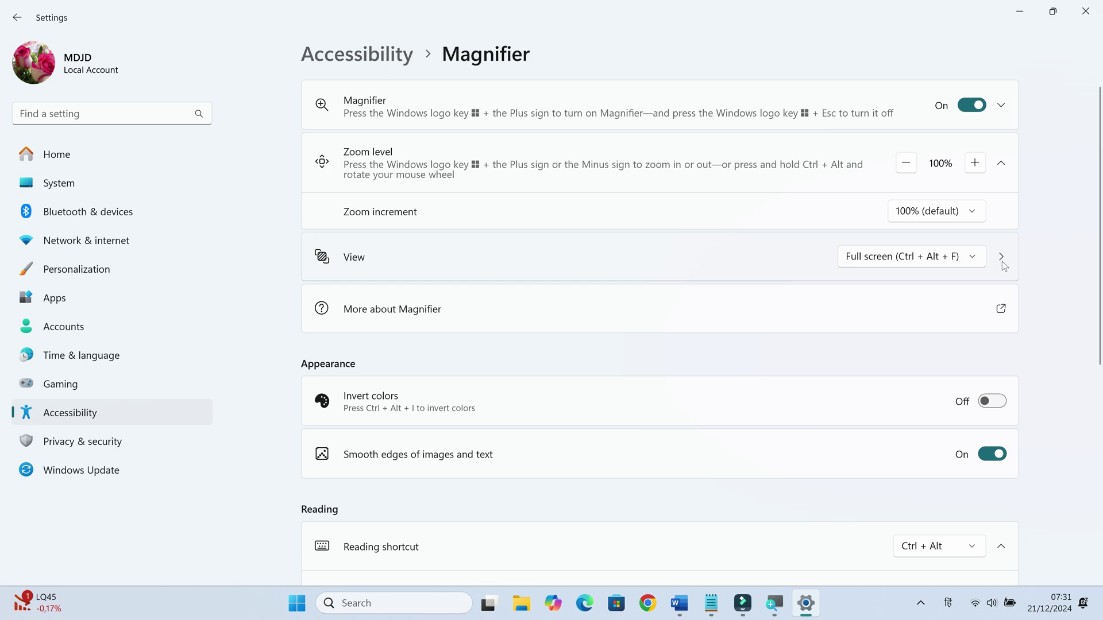
Step: Leave Magnifier following only the mouse, with keyboard focus, text cursor and Narrator cursor unchecked
left_click(1003, 262)
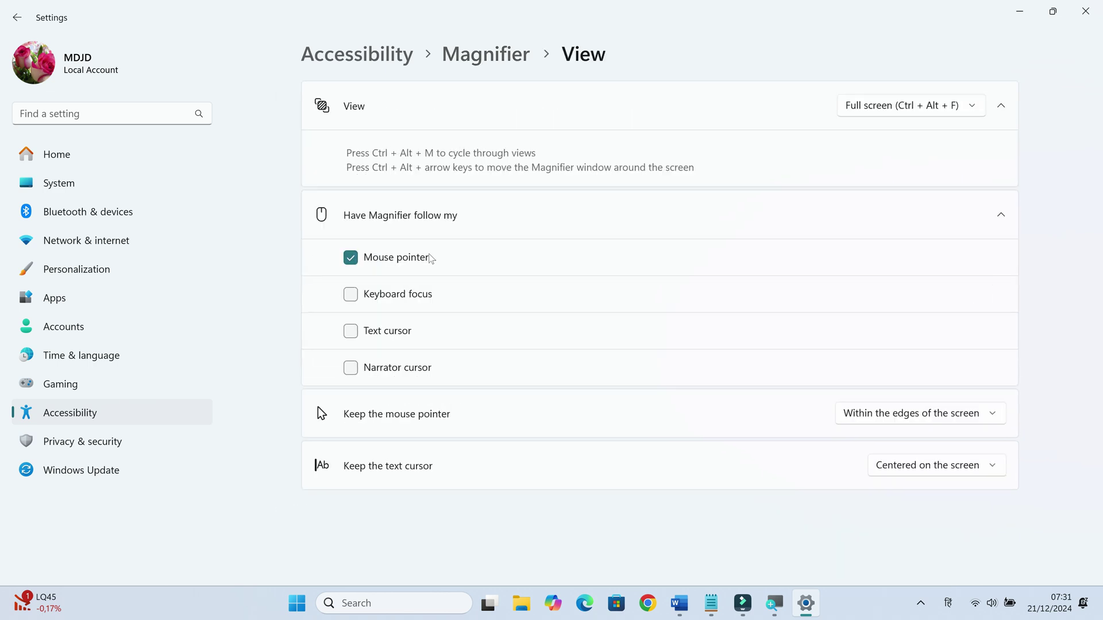
left_click(353, 293)
left_click(352, 333)
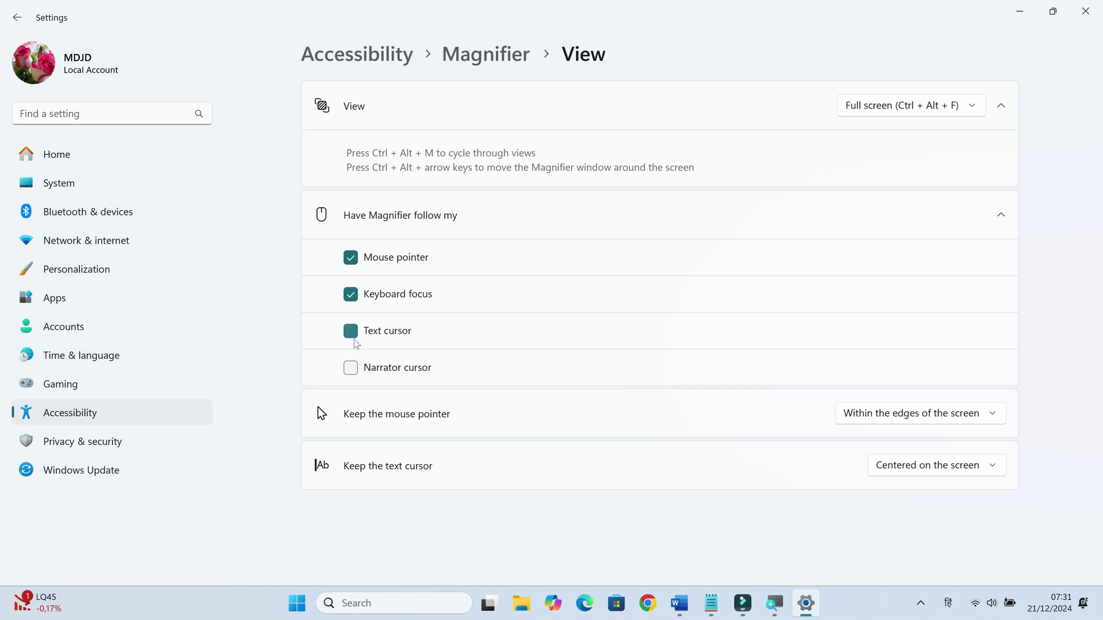
left_click(355, 363)
left_click(356, 370)
left_click(354, 335)
left_click(348, 288)
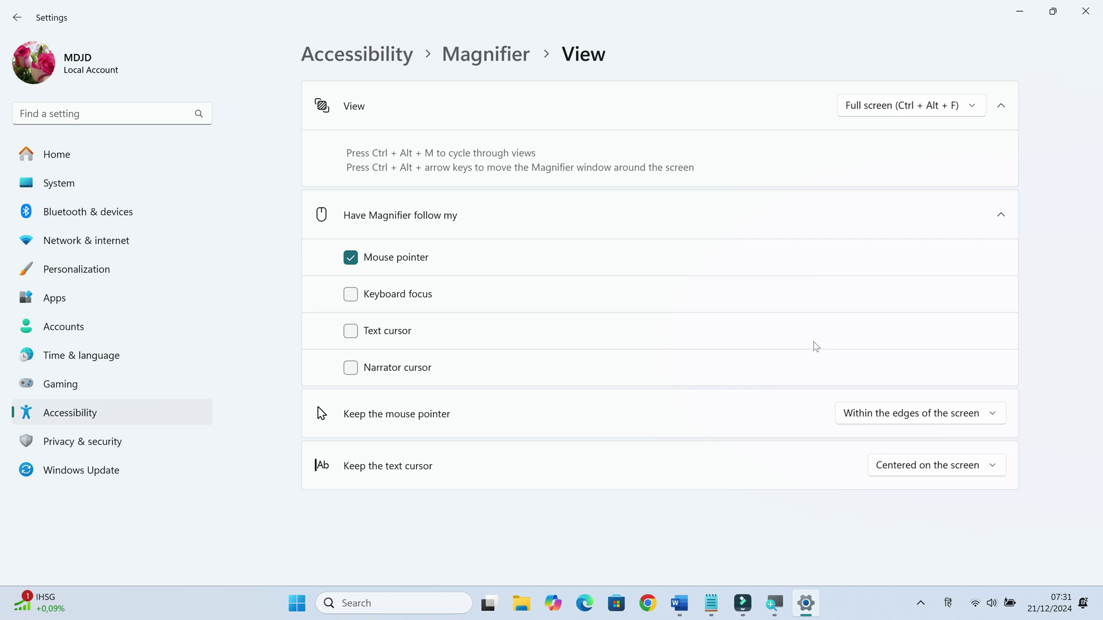
Step: Test Magnifier with Win+Plus, turn it off with Win+Minus, and close Settings
key("super+plus")
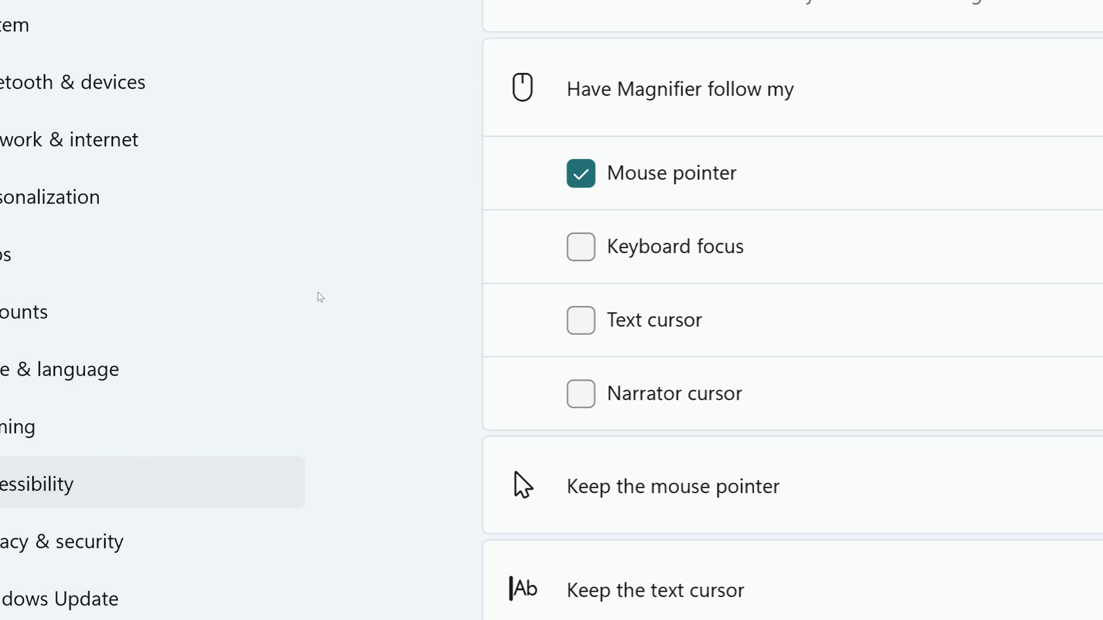
key("super+minus")
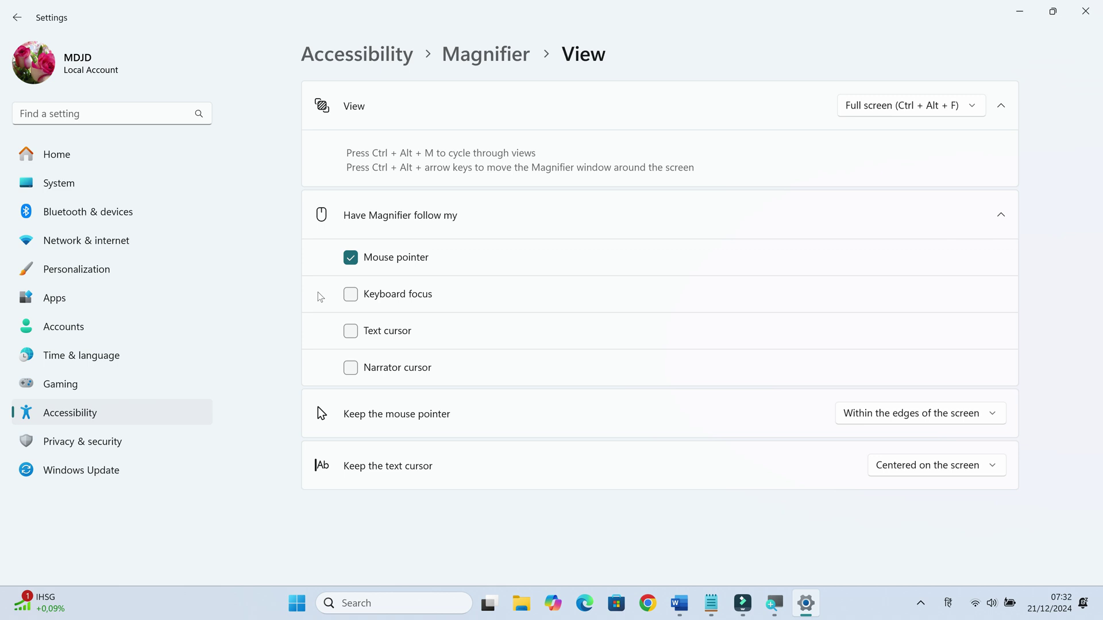
left_click(1076, 16)
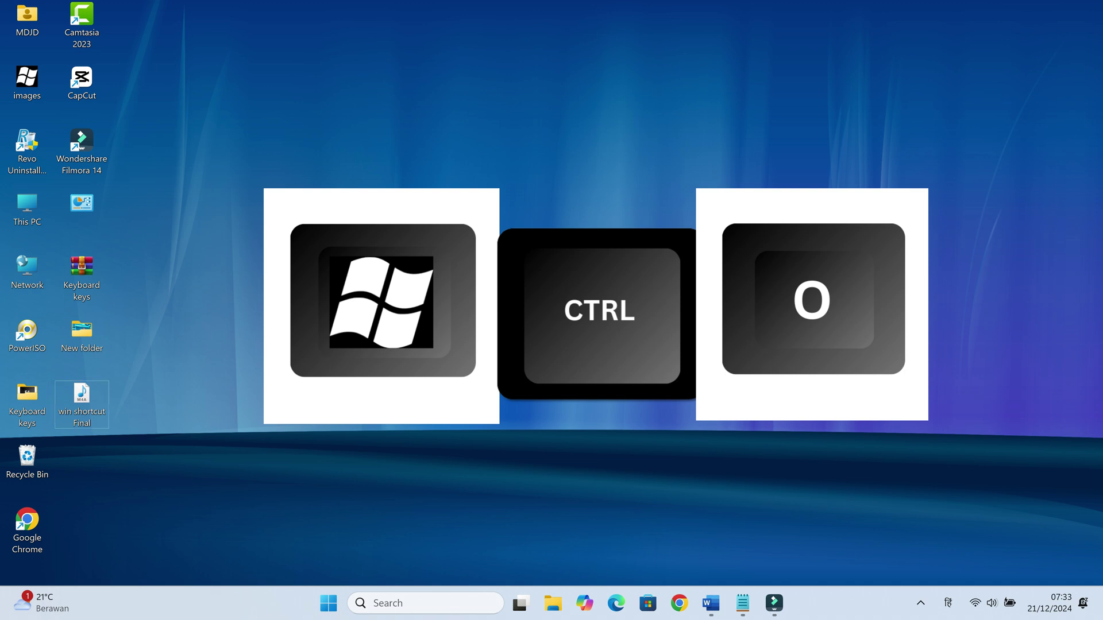
key("super+ctrl+o")
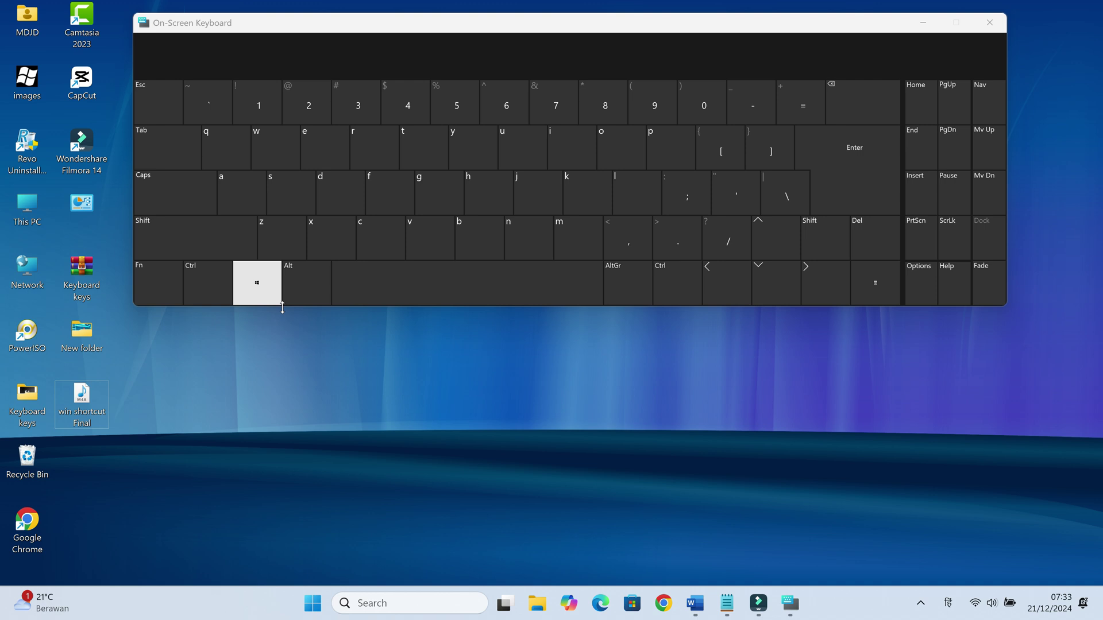
left_click(258, 288)
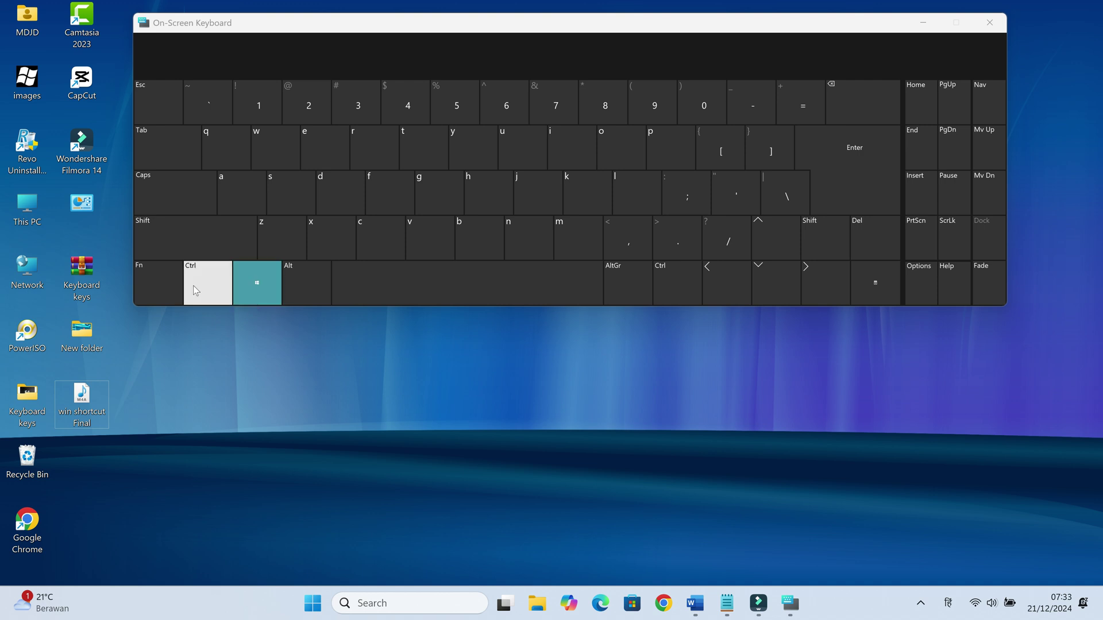
left_click(193, 284)
left_click(606, 142)
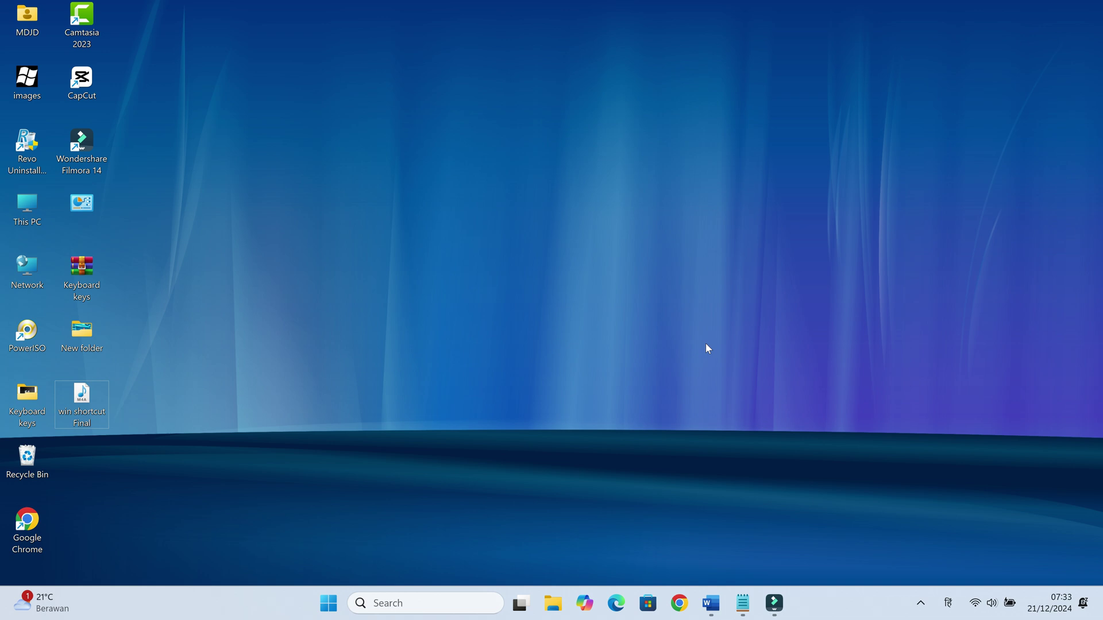
key("super+ctrl+o")
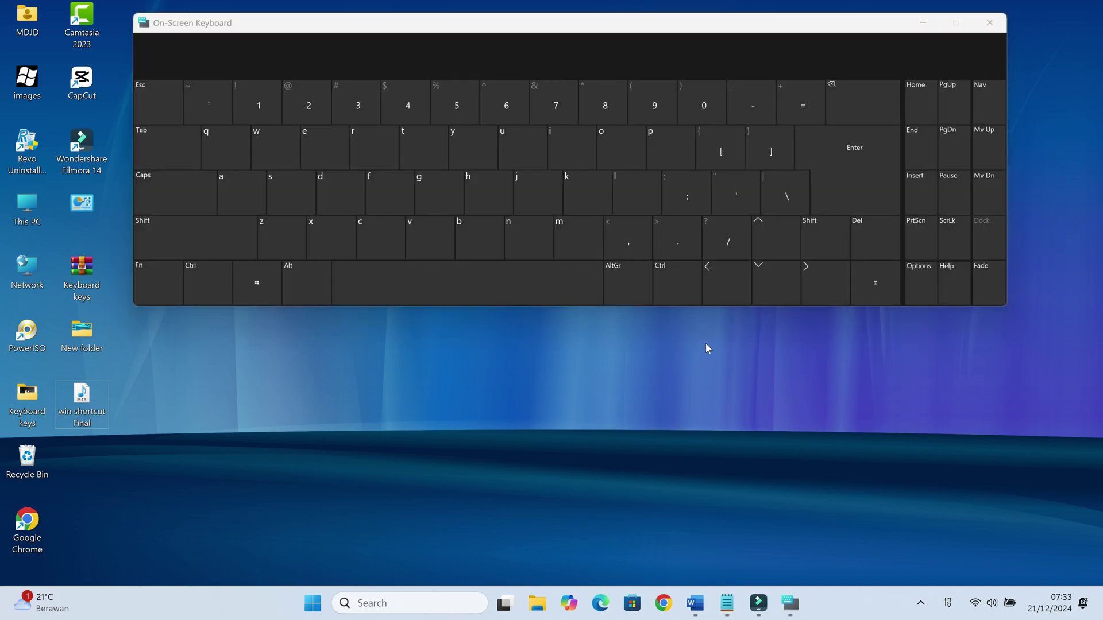
key("super+ctrl+o")
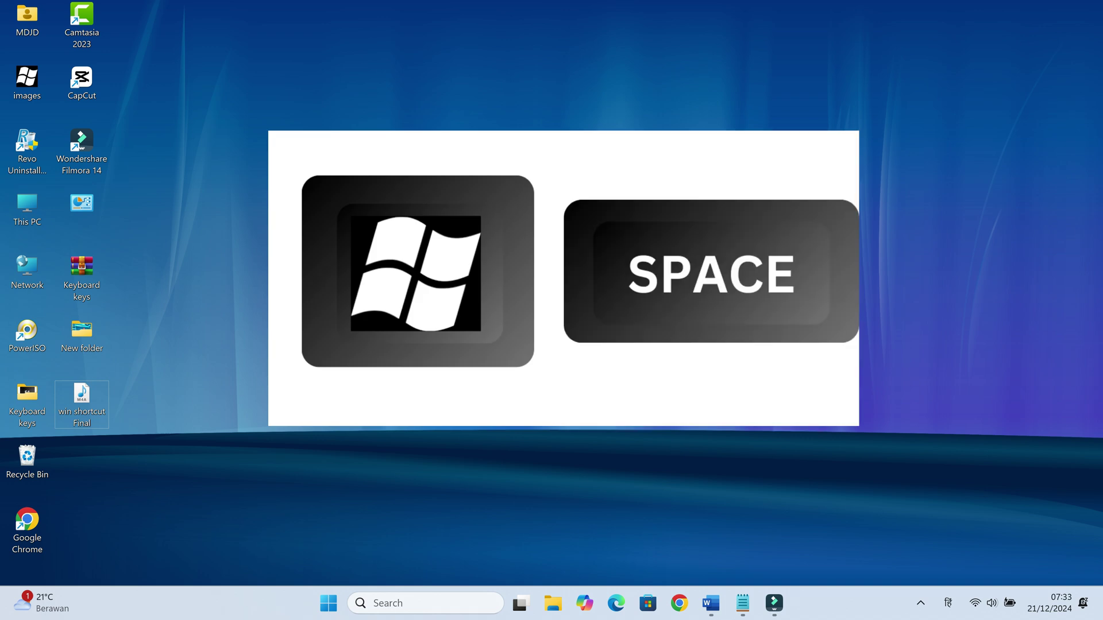
Step: Cycle the input language to ENG IN with Win+Space, bringing up the language switcher twice more
key("super+space")
key("super+space")
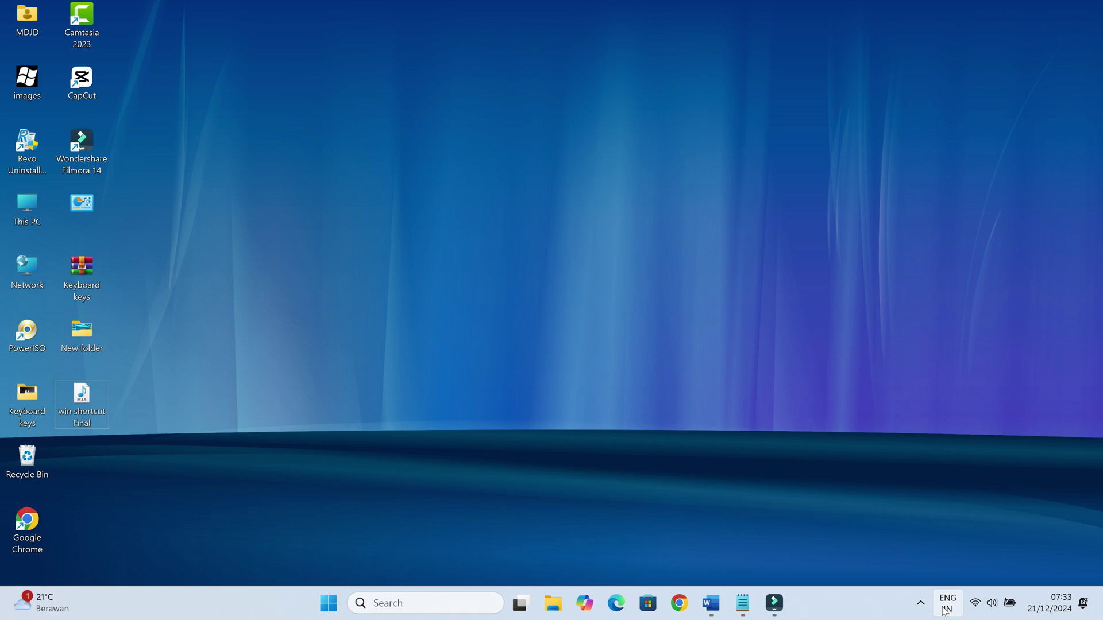
key("super+space")
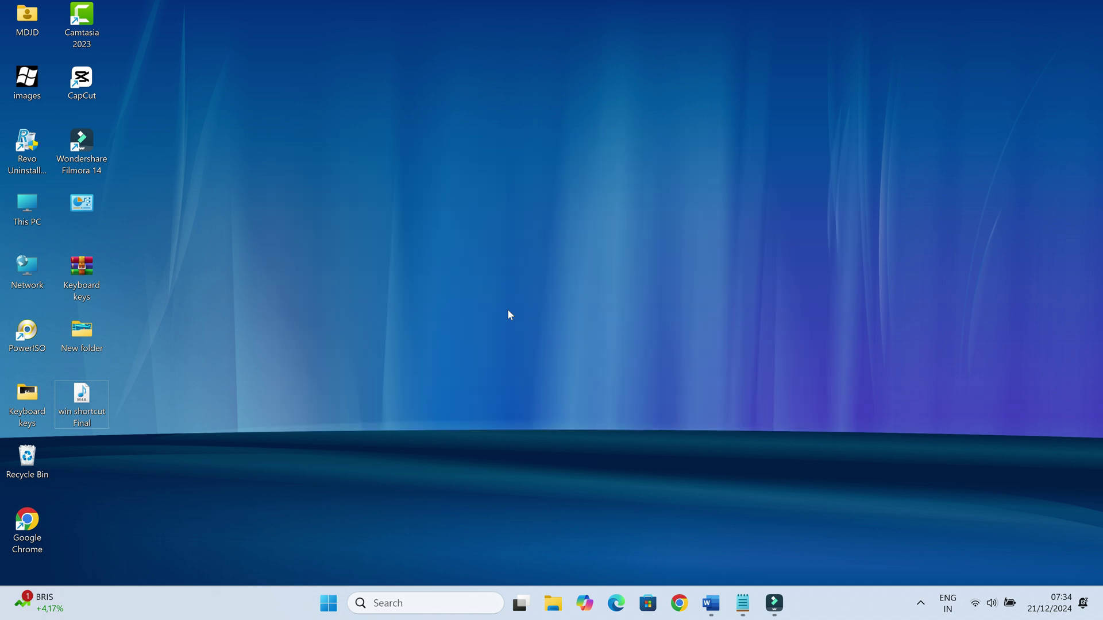
Step: Open Widgets with Win+W, hide the Data Protection story, dismiss the top-stories banner, and close the board
key("super+w")
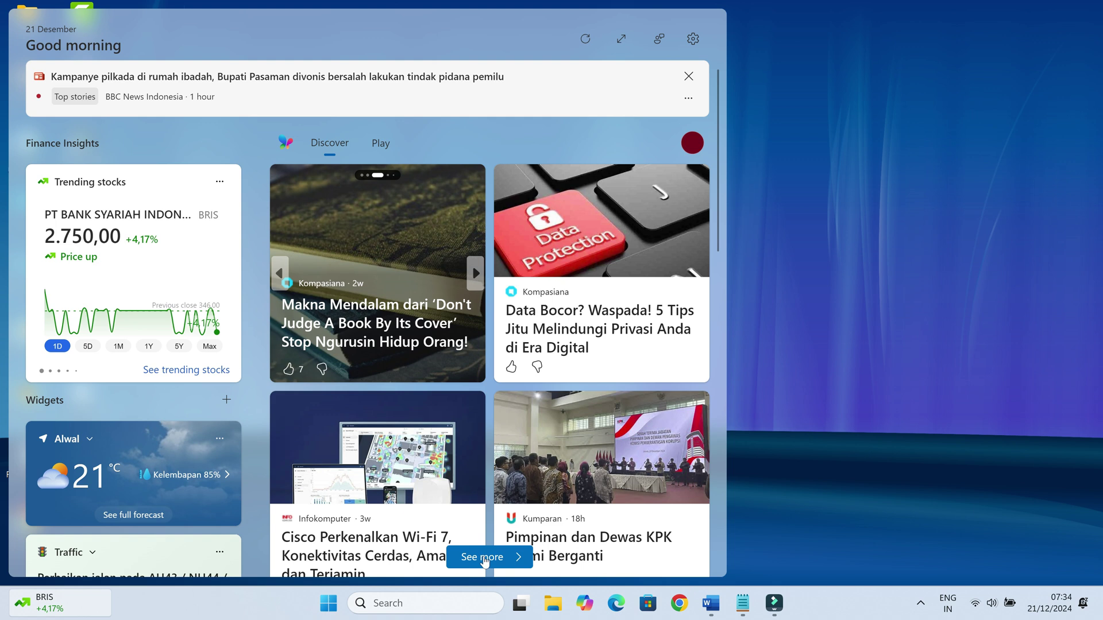
scroll(717, 297, "down", 3)
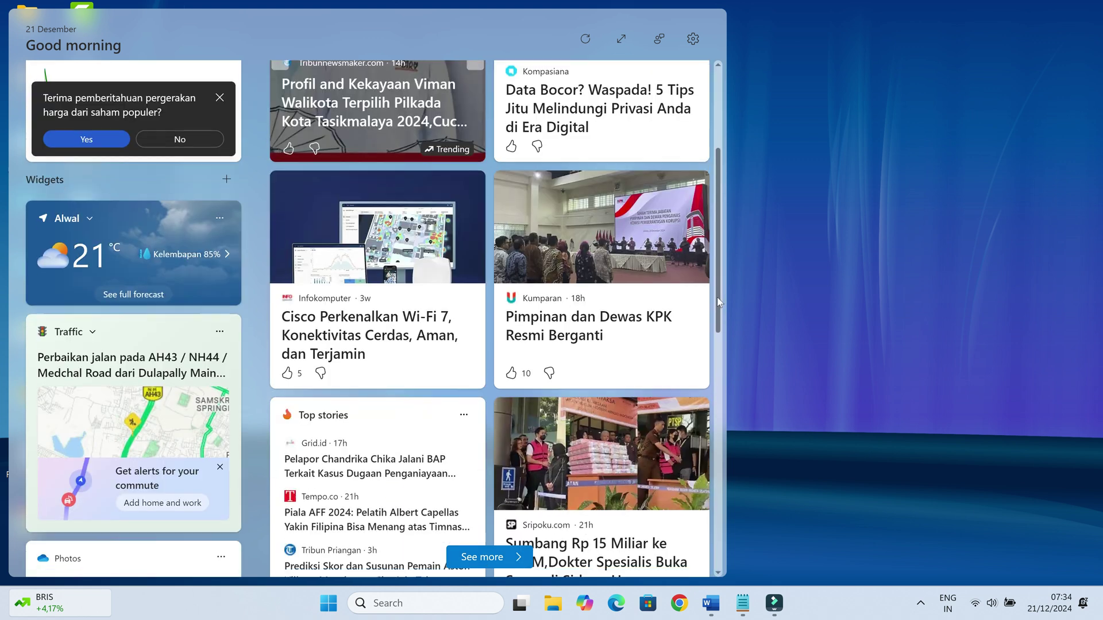
scroll(720, 373, "down", 2)
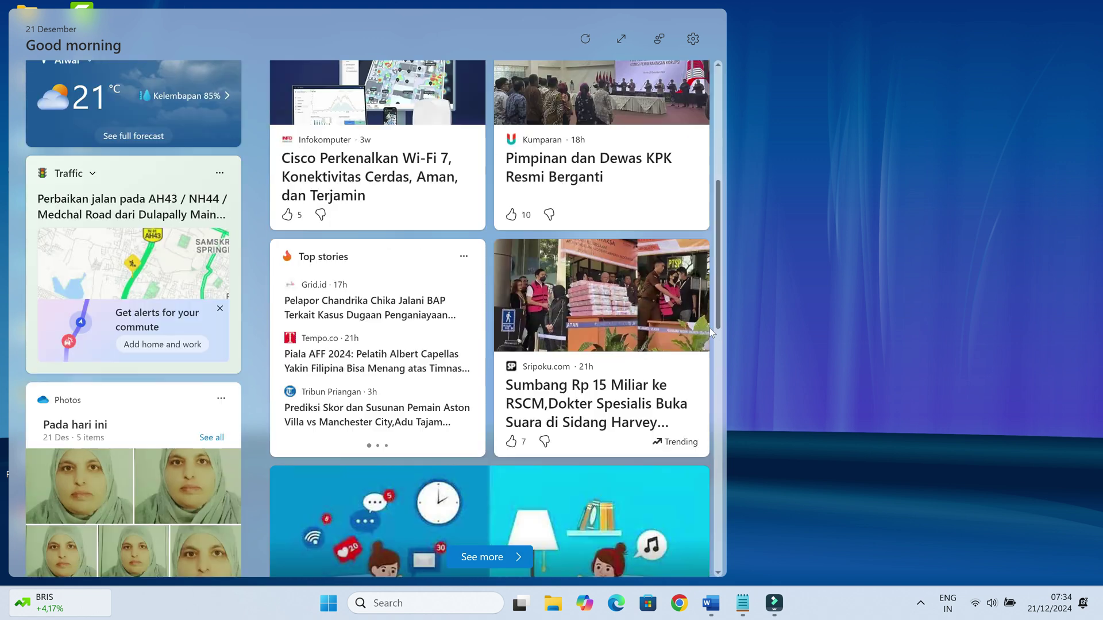
scroll(709, 328, "up", 3)
scroll(702, 267, "up", 2)
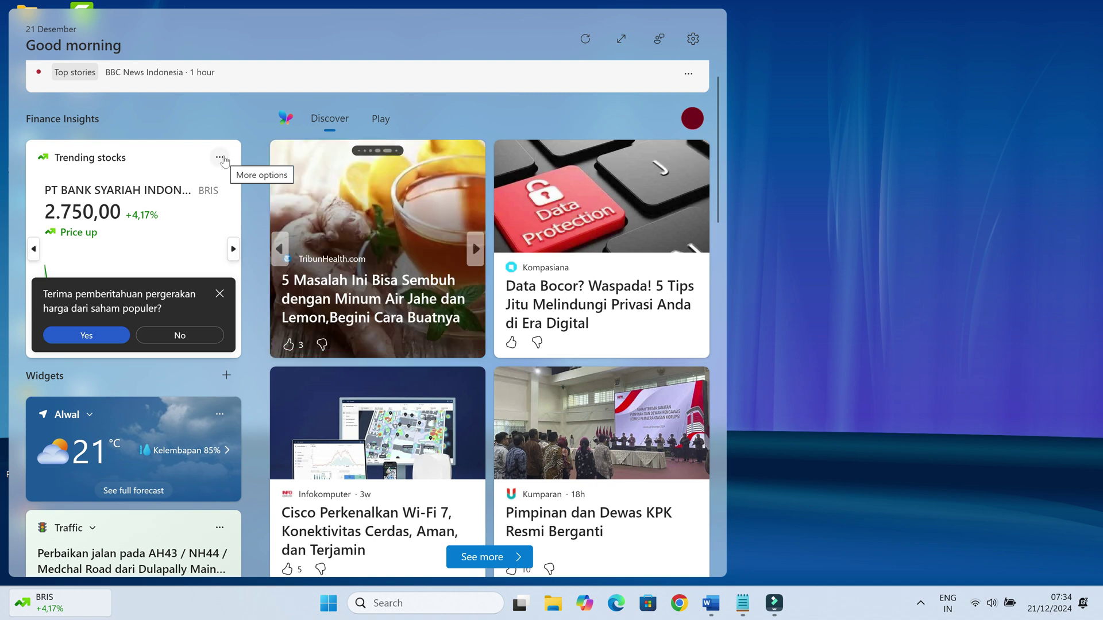
scroll(718, 146, "down", 1)
scroll(707, 173, "up", 1)
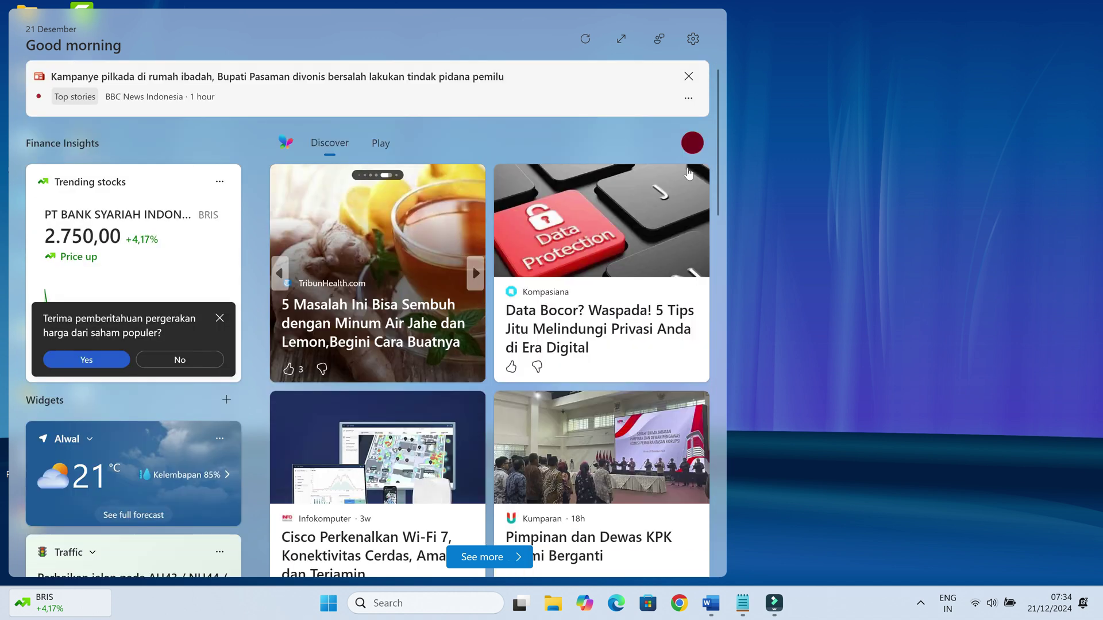
left_click(666, 182)
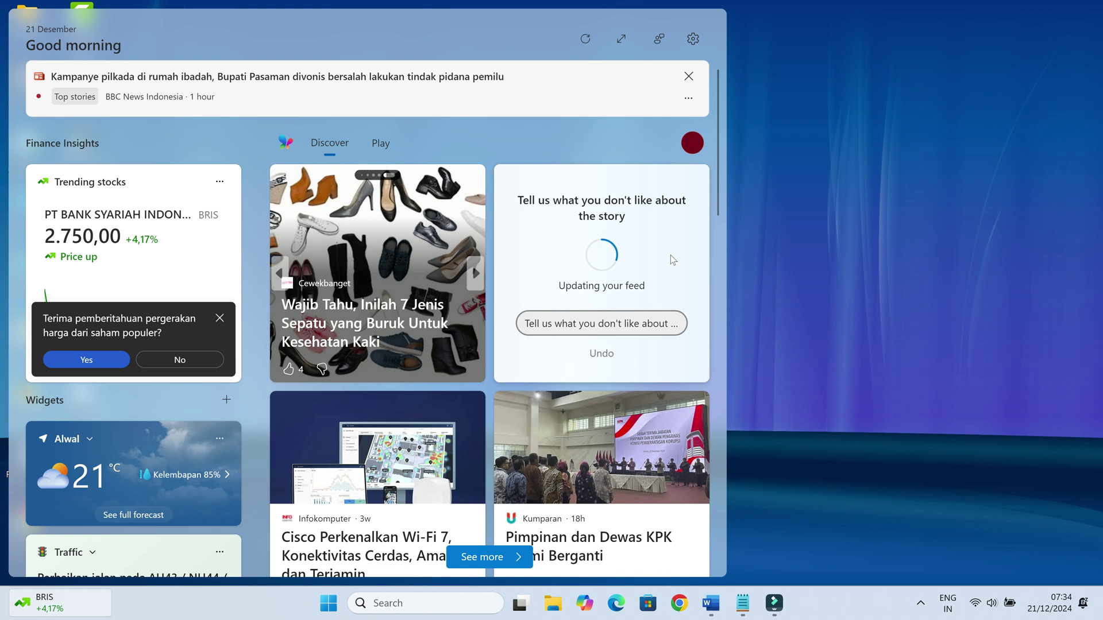
left_click(688, 77)
mouse_move(377, 207)
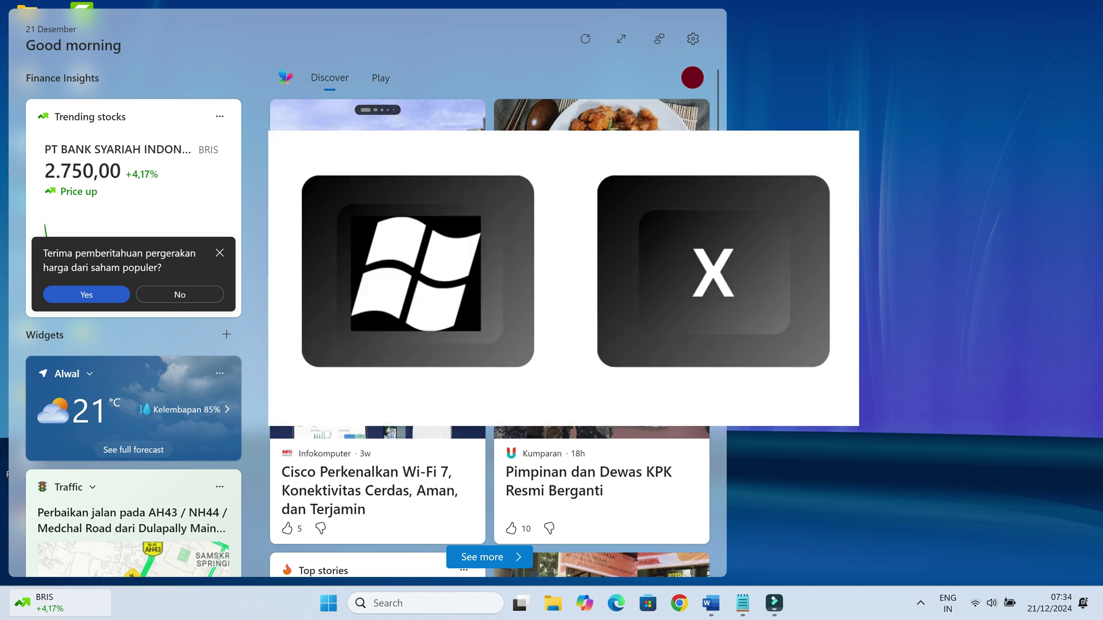
left_click(790, 175)
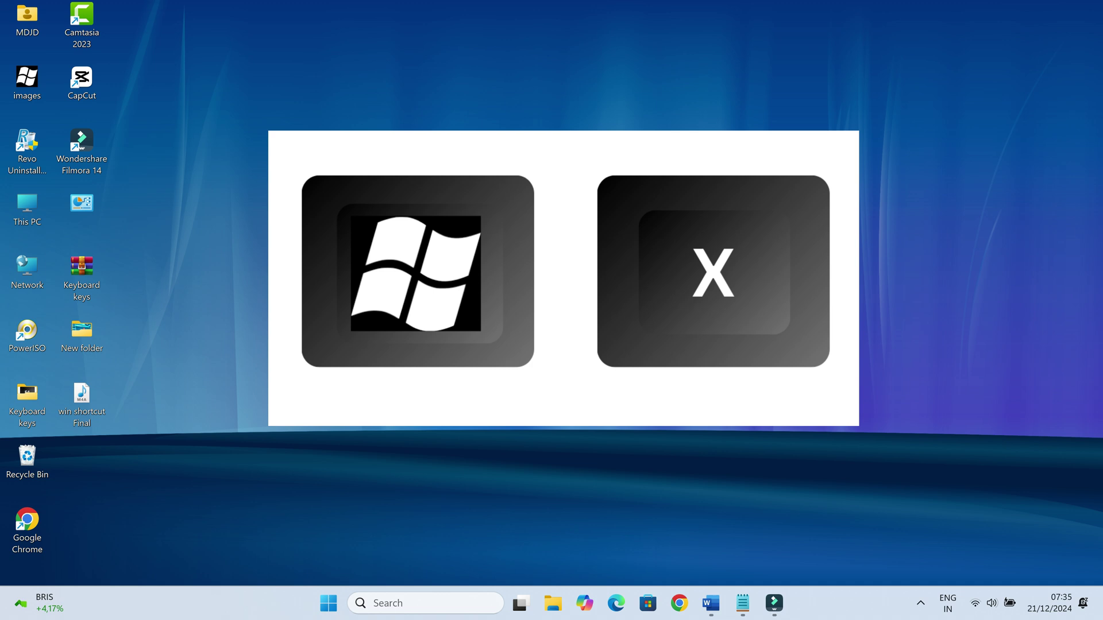
Step: Launch Task Manager from the Win+X quick link menu
key("super+x")
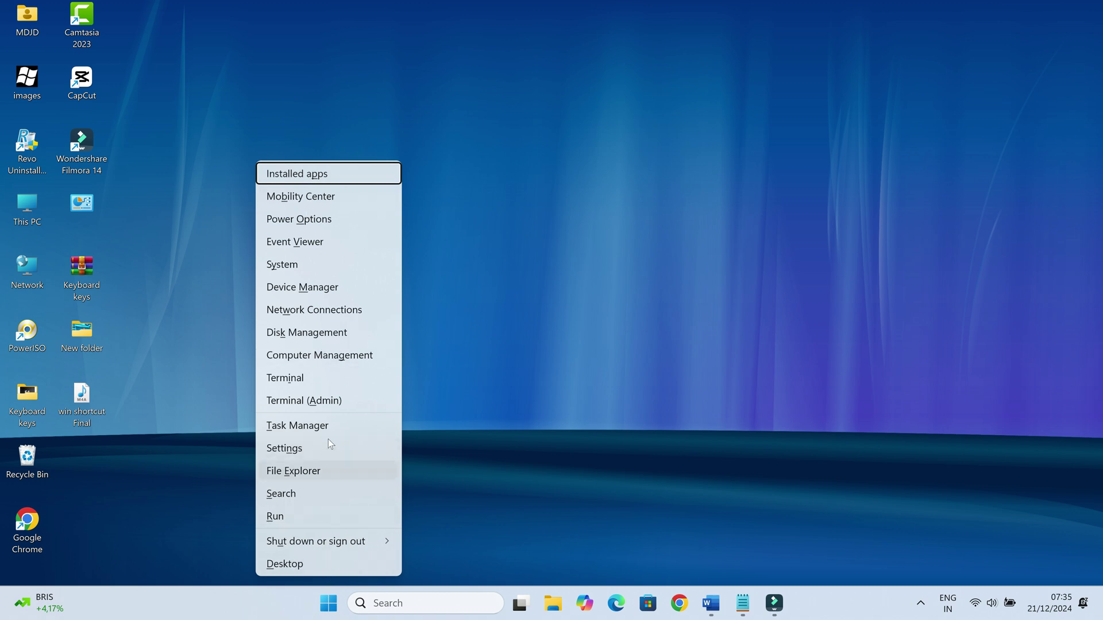
left_click(312, 426)
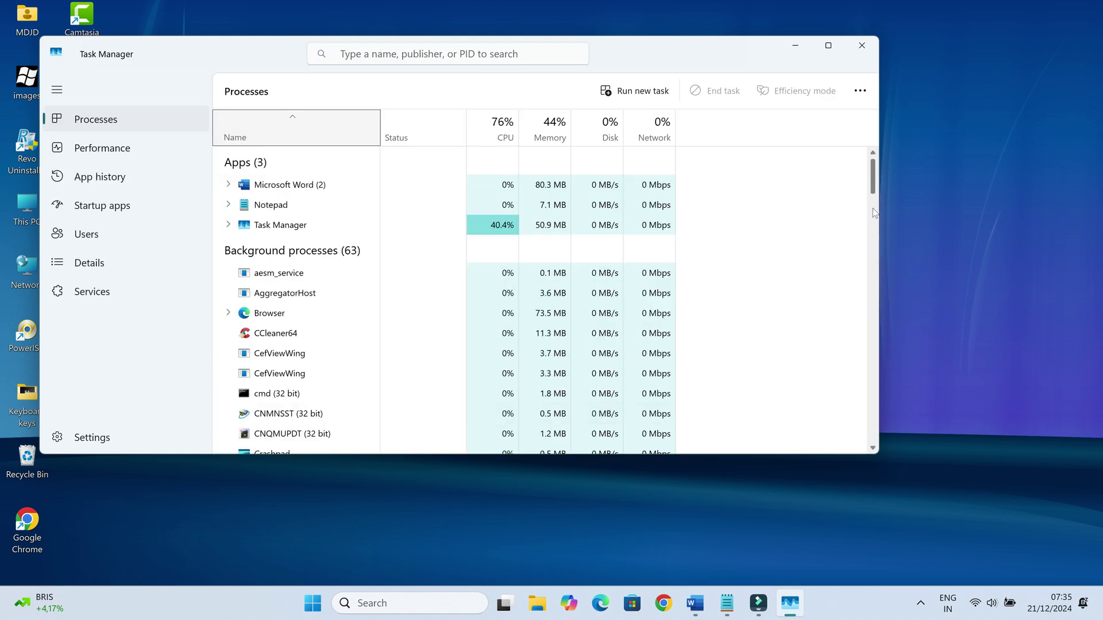
scroll(873, 212, "down", 5)
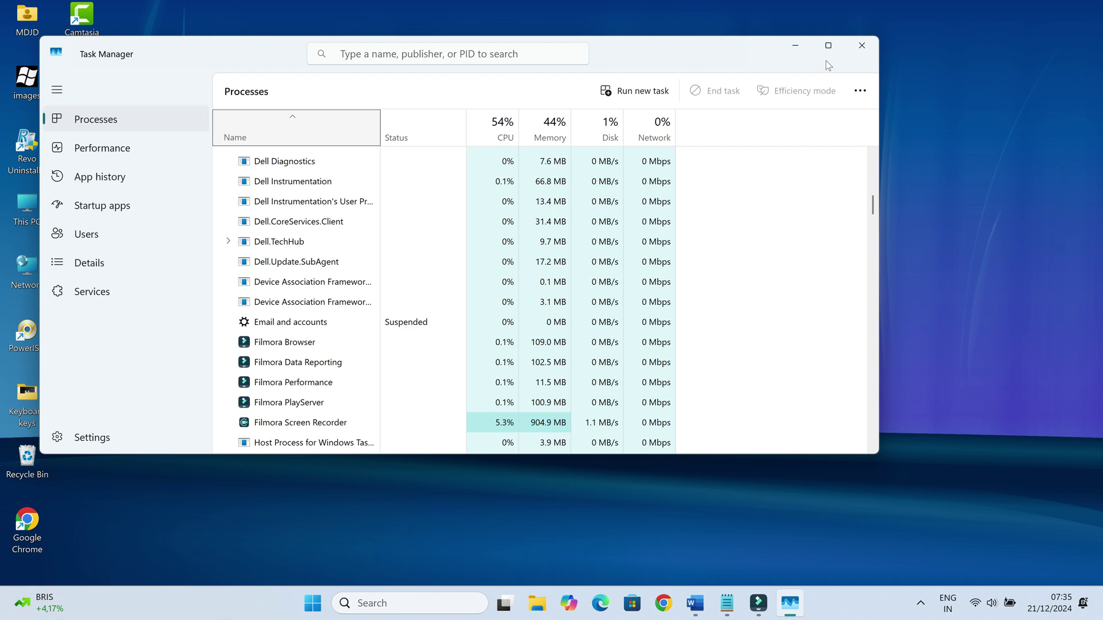
Step: Close Task Manager after reviewing its Dell and Filmora background processes
left_click(862, 55)
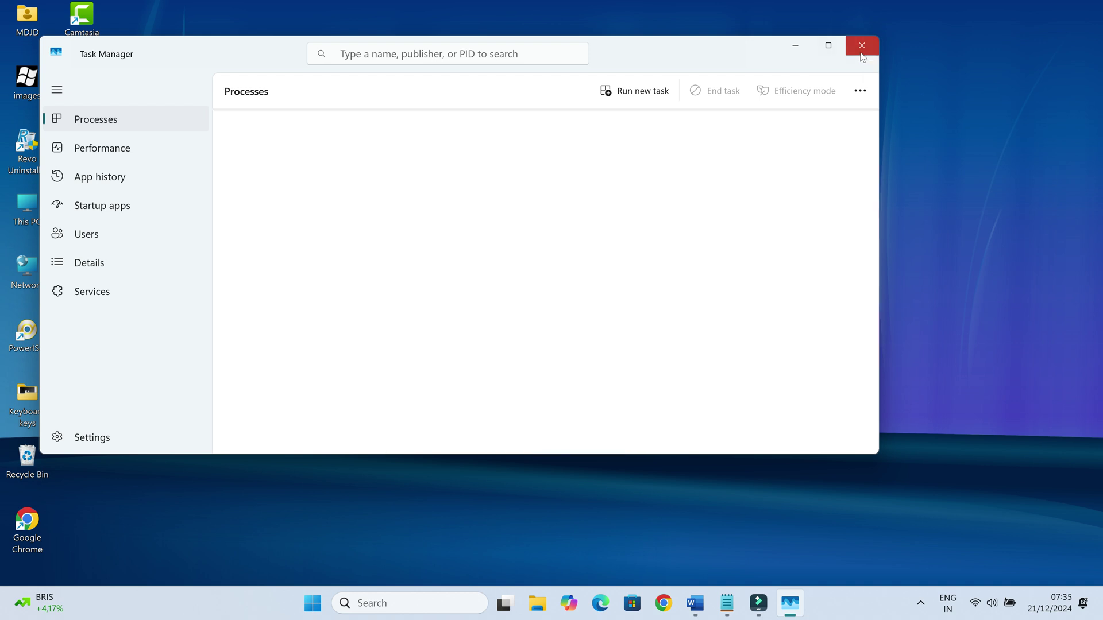